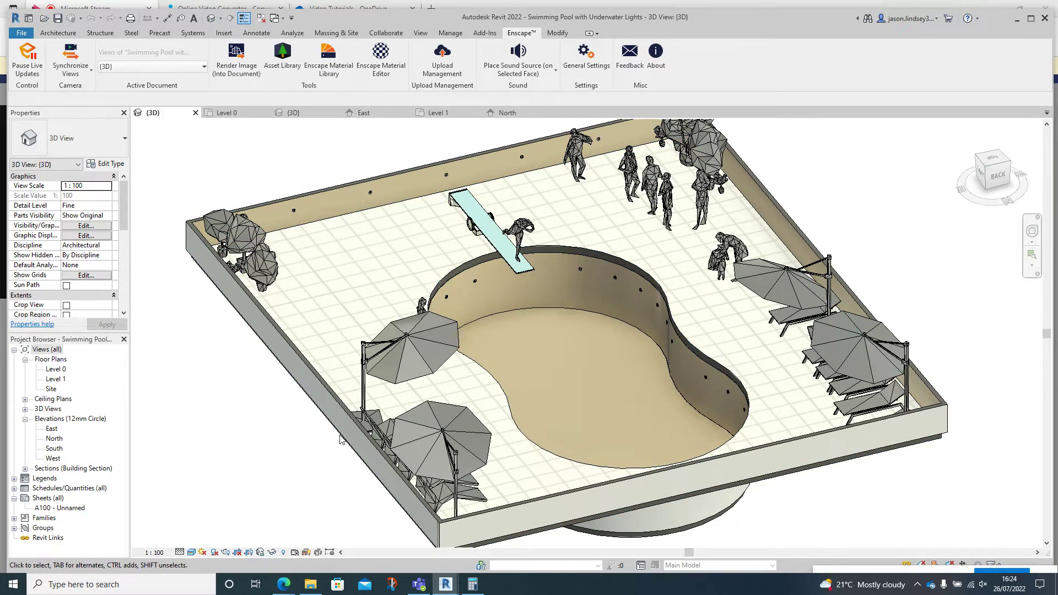
# Bring up the Enscape night render and fly the camera toward and under the lit pool.
pyautogui.moveTo(445, 584)
pyautogui.click(504, 526)
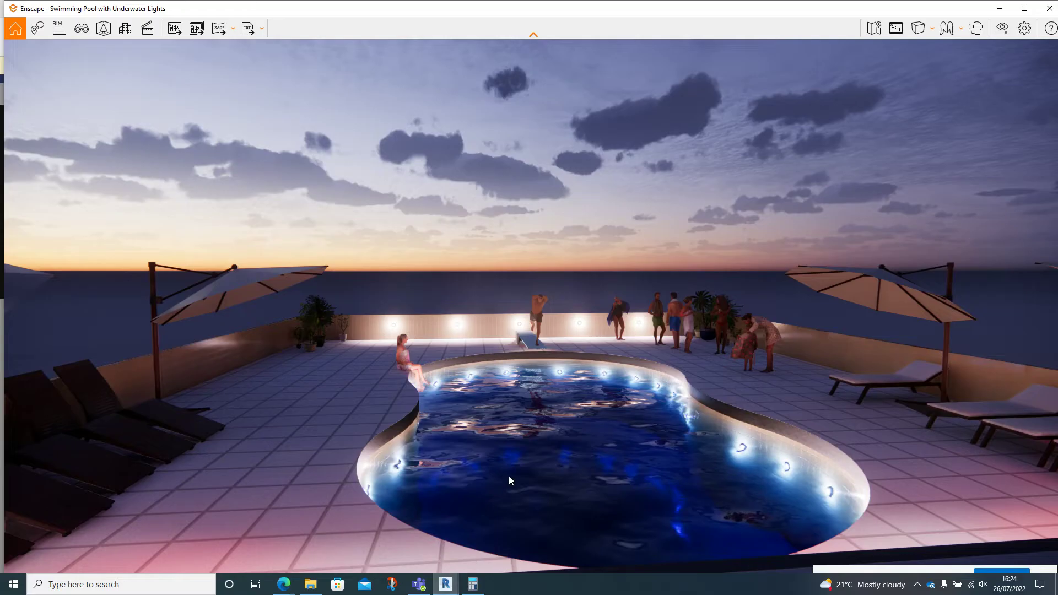
pyautogui.moveTo(507, 467); pyautogui.dragTo(551, 458, button='right')
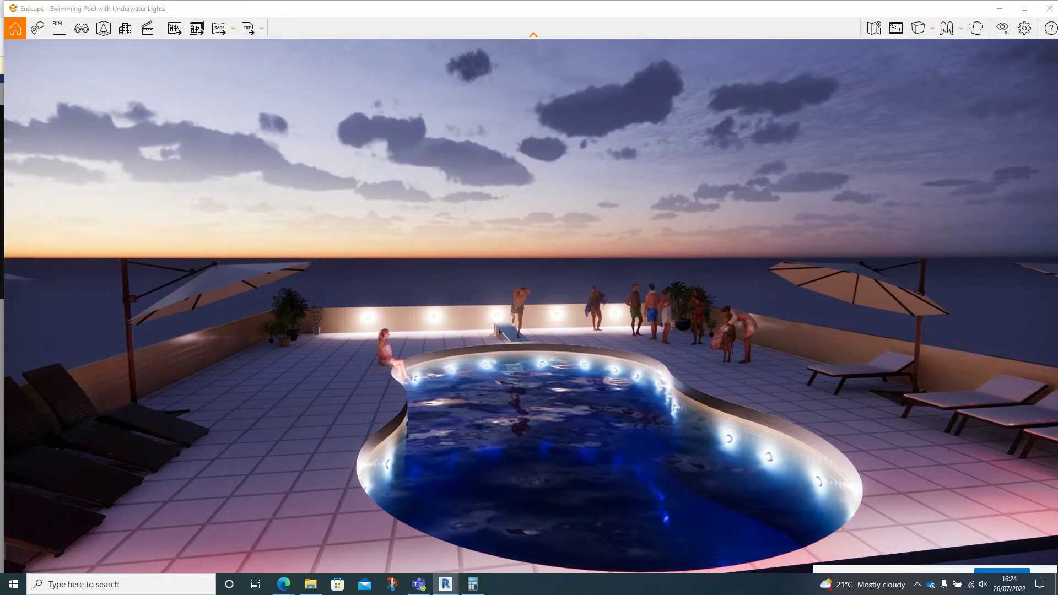
pyautogui.moveTo(513, 483); pyautogui.dragTo(514, 402)
pyautogui.moveTo(553, 532); pyautogui.dragTo(611, 463)
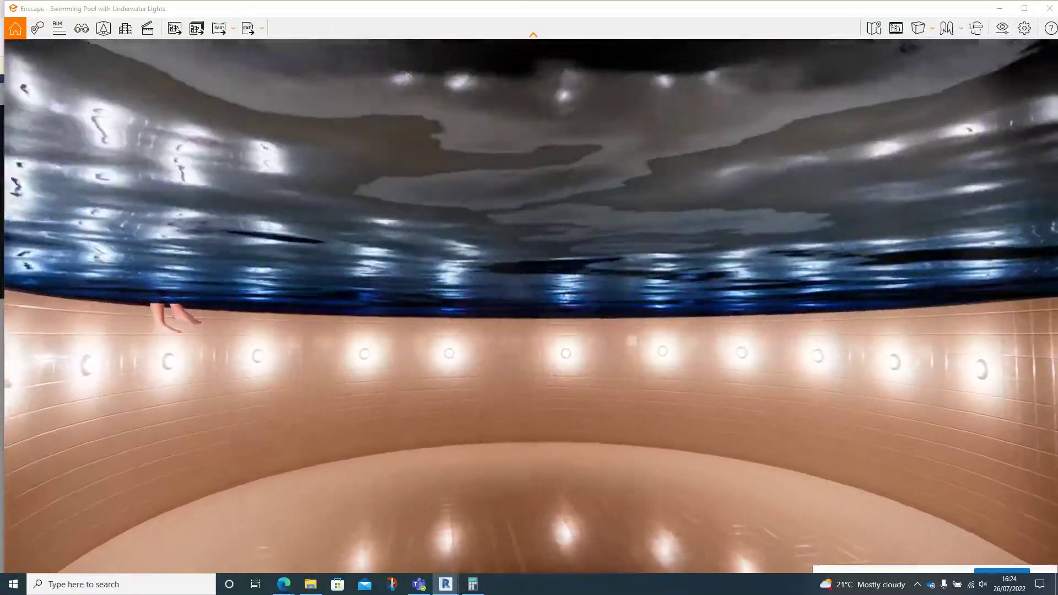
# Rise to deck level, drop back down over the pool, then return to Revit.
pyautogui.press('w')
pyautogui.press('e')
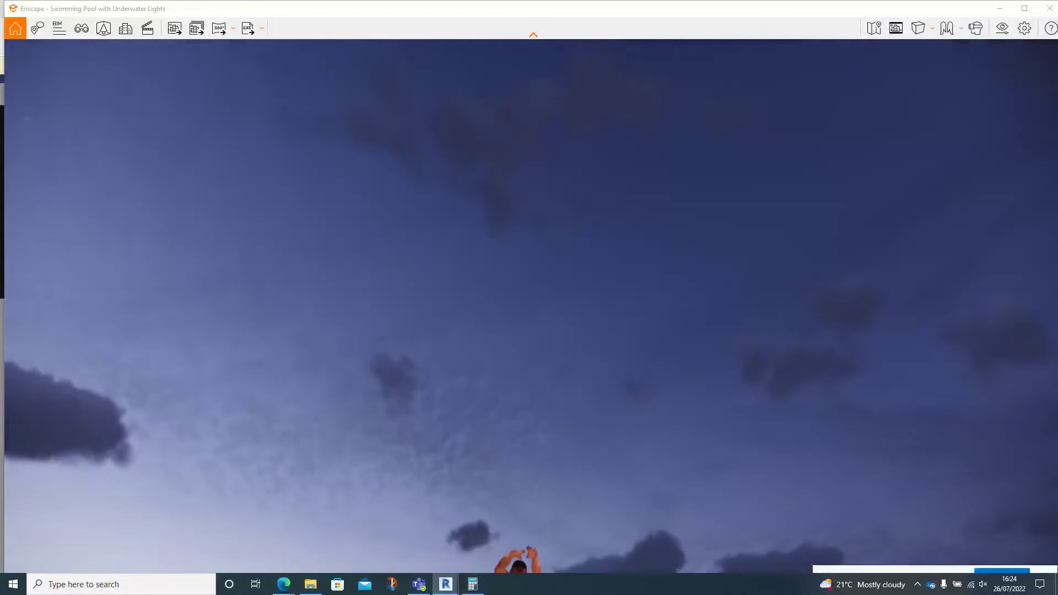
pyautogui.press('q')
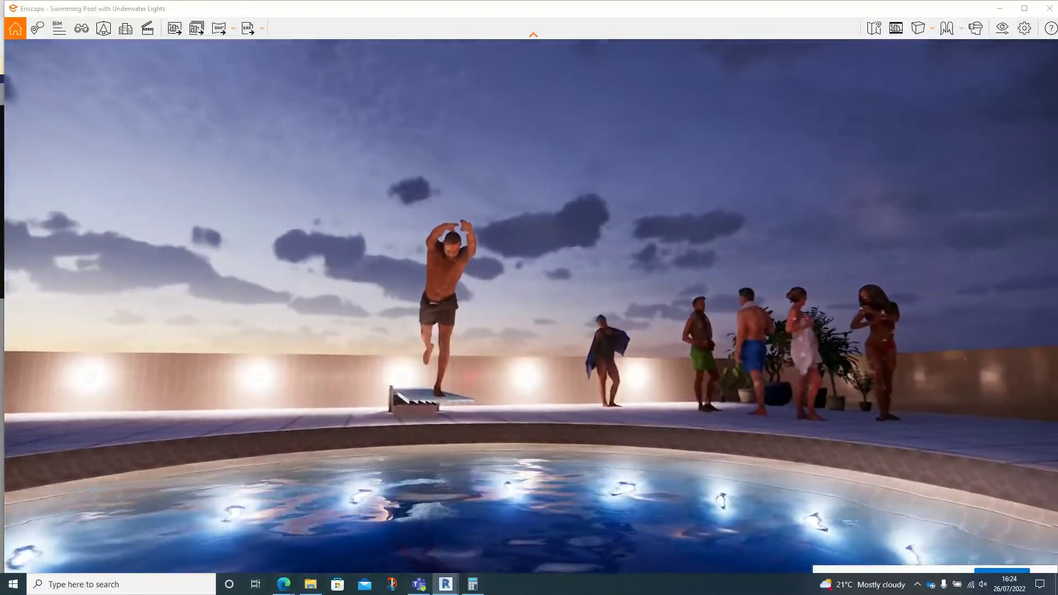
pyautogui.press('q')
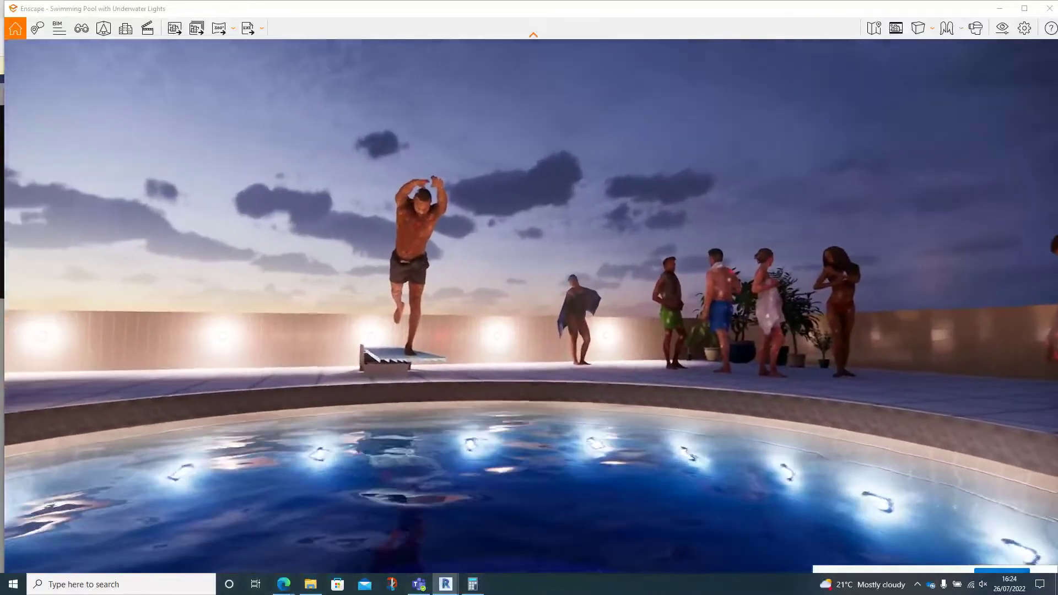
pyautogui.moveTo(445, 583)
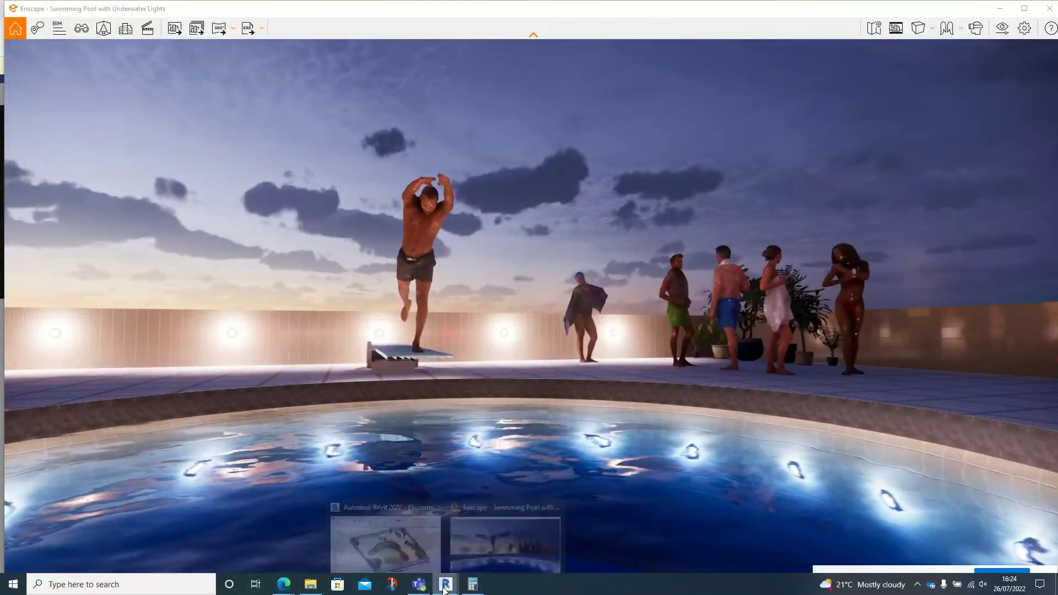
pyautogui.click(411, 561)
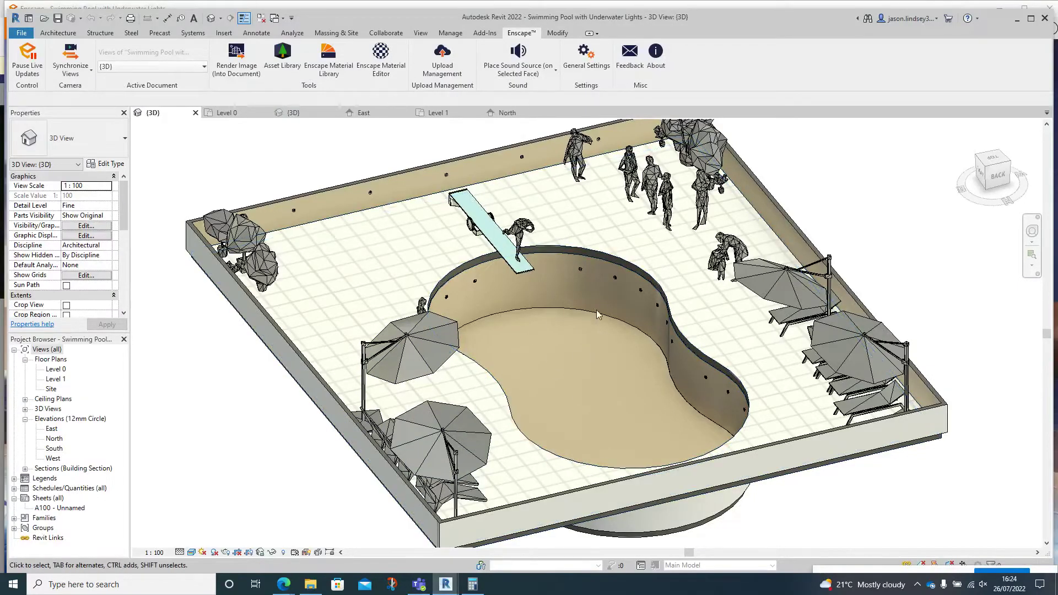
# Open the East elevation and recentre the two level lines in view.
pyautogui.click(363, 115)
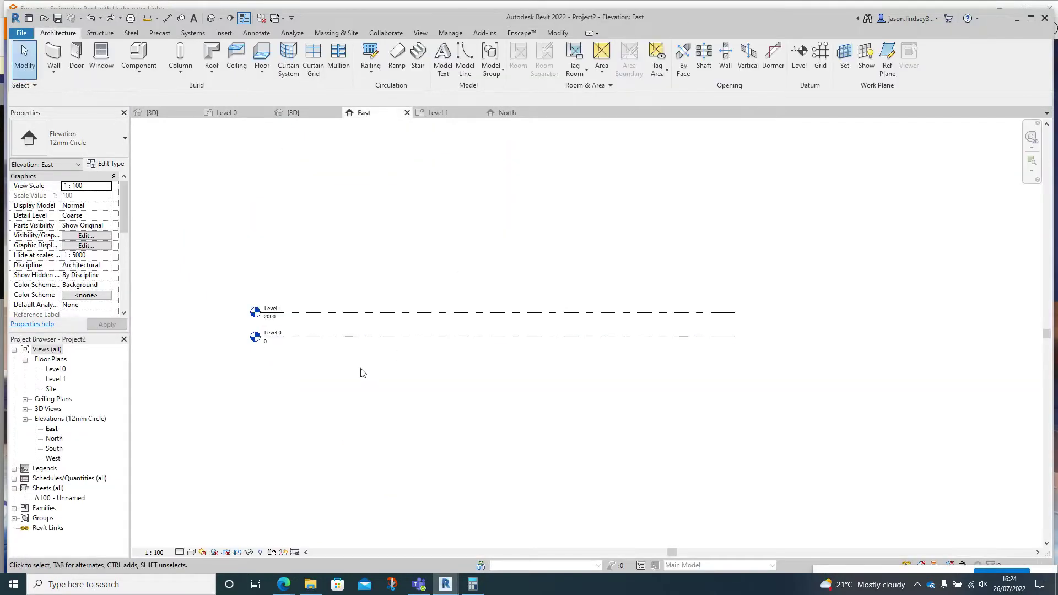
pyautogui.scroll(1, 491, 328)
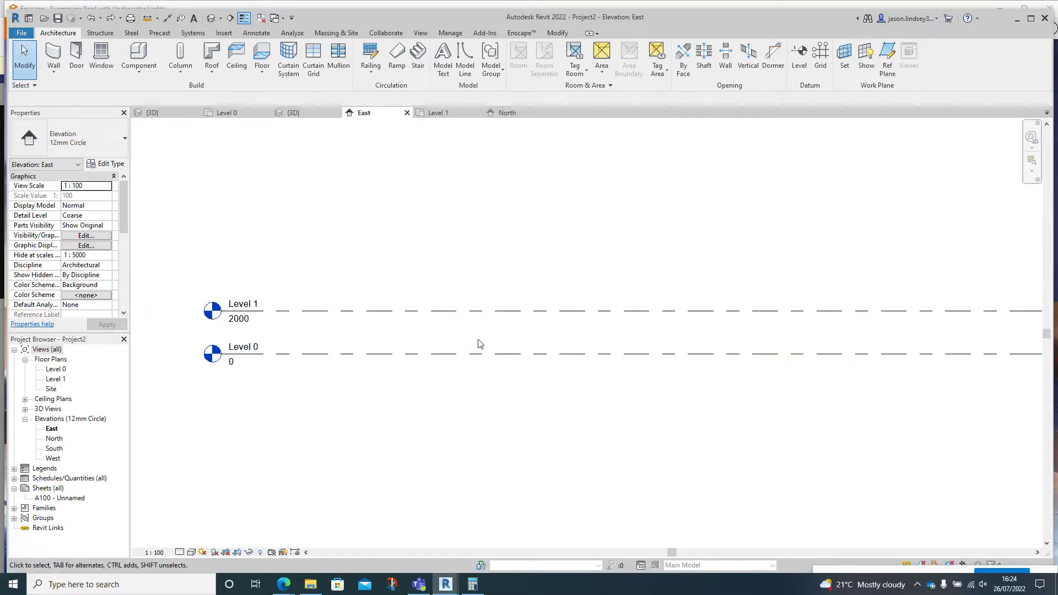
pyautogui.scroll(-2, 422, 249)
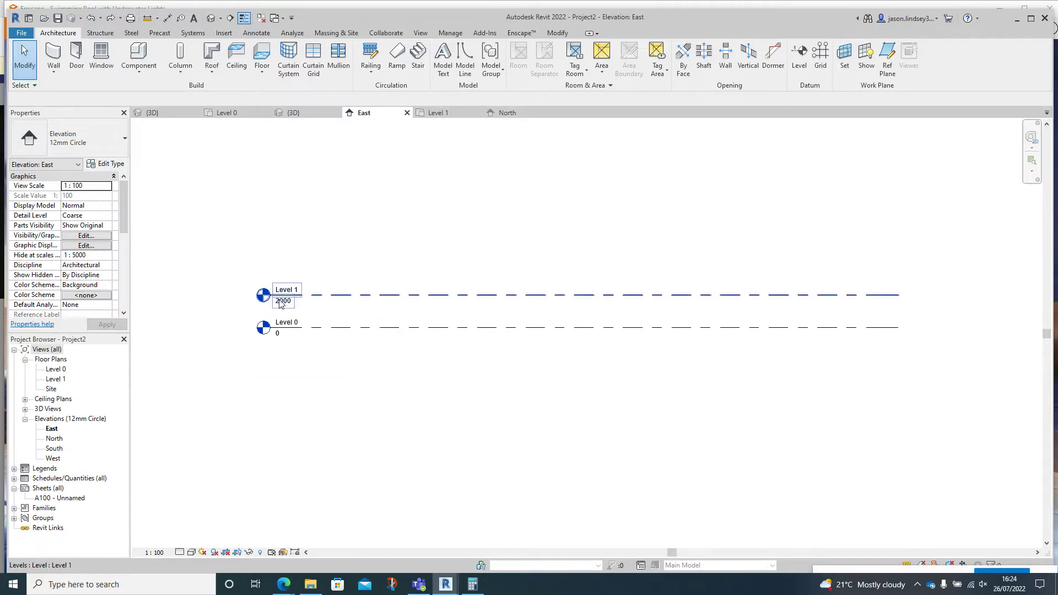
pyautogui.moveTo(505, 262); pyautogui.dragTo(492, 305, button='middle')
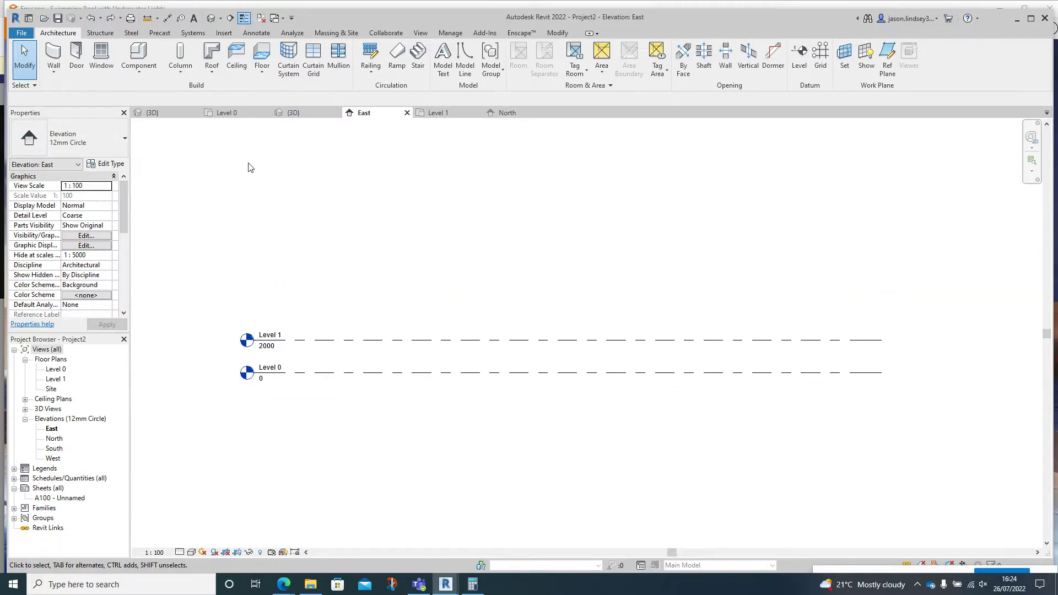
# Switch to the empty Level 0 floor plan.
pyautogui.click(238, 113)
pyautogui.scroll(1, 497, 286)
pyautogui.scroll(-1, 477, 265)
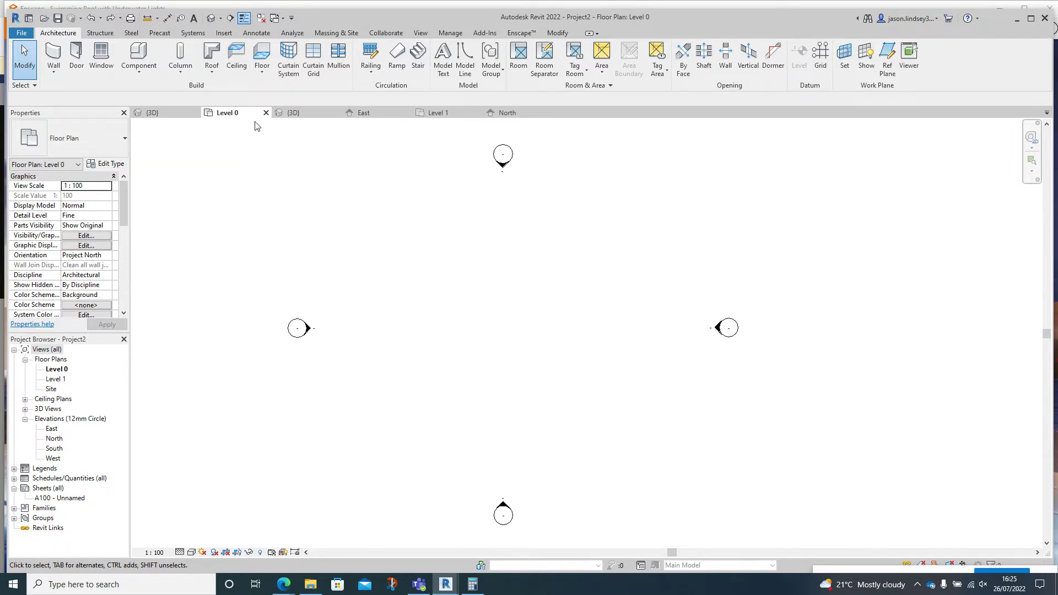
# Duplicate wall type Wall-Int_12P-100Blk-12P as 'Pool Wall' and edit its layer structure.
pyautogui.click(54, 55)
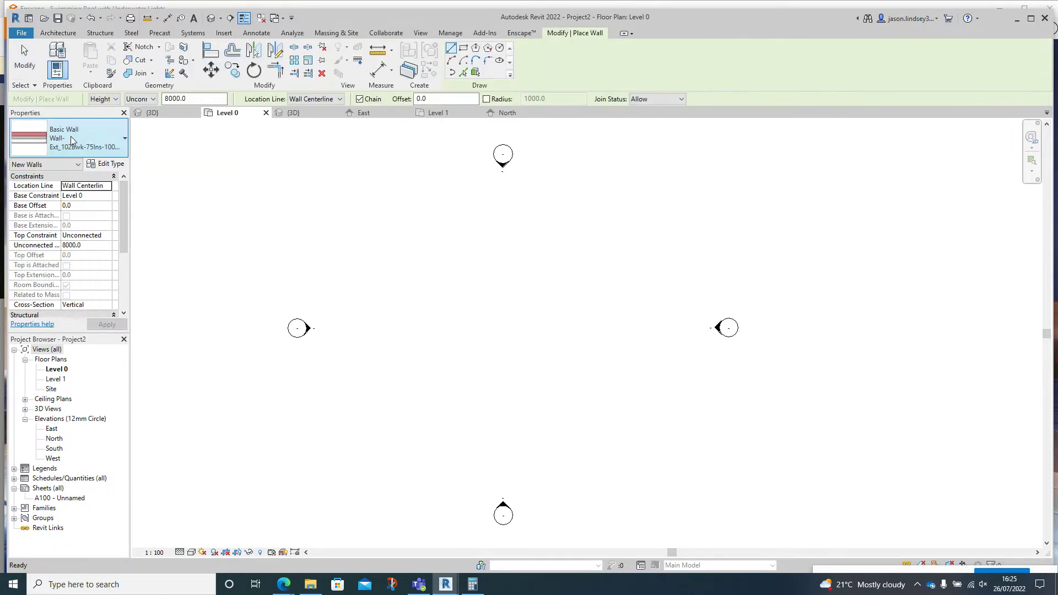
pyautogui.click(71, 141)
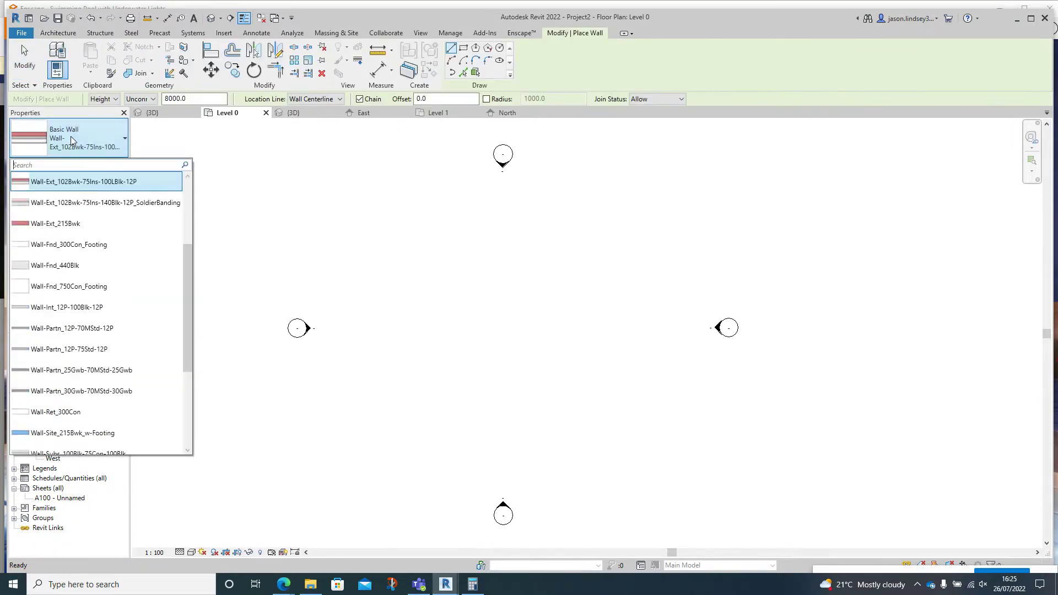
pyautogui.click(76, 309)
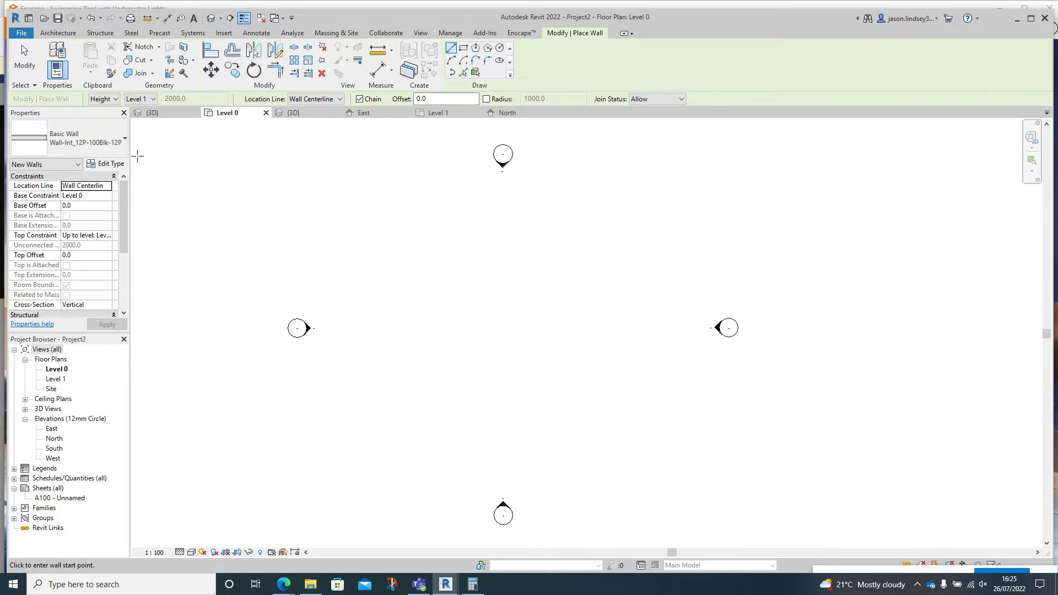
pyautogui.click(106, 163)
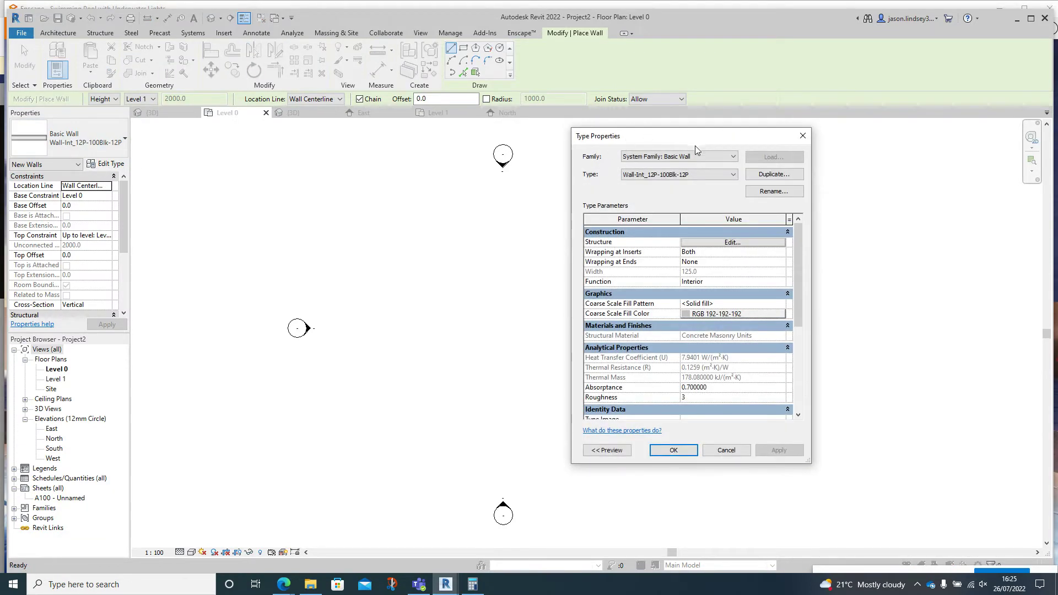
pyautogui.click(771, 175)
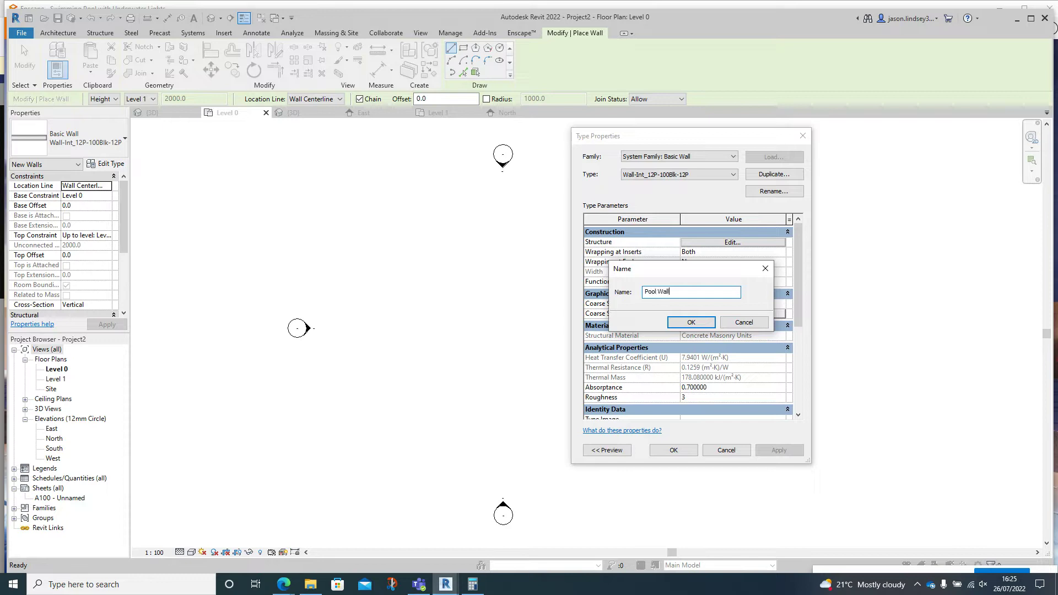
pyautogui.press('Return')
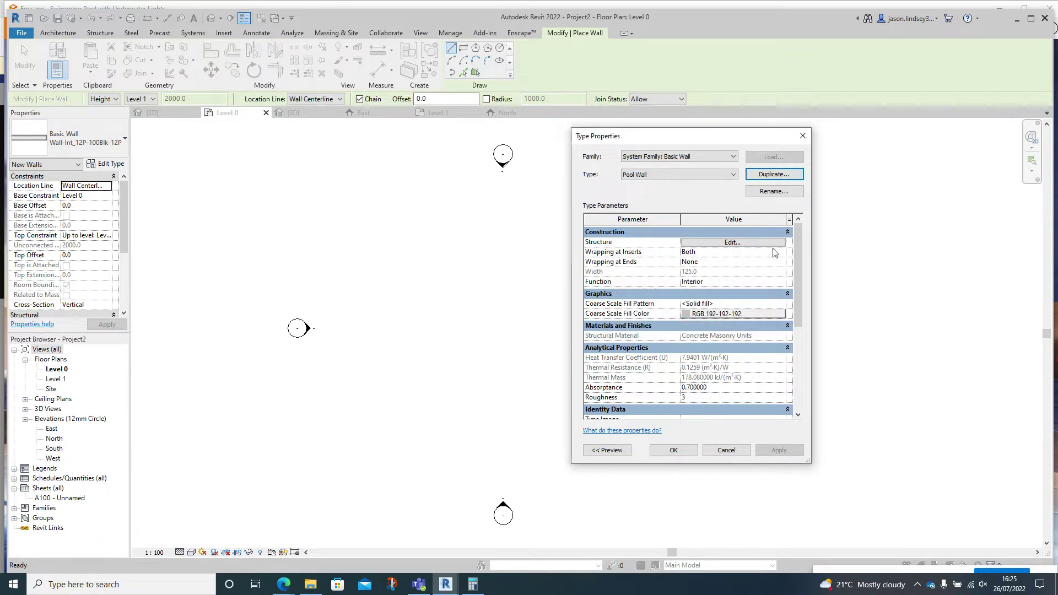
pyautogui.click(721, 243)
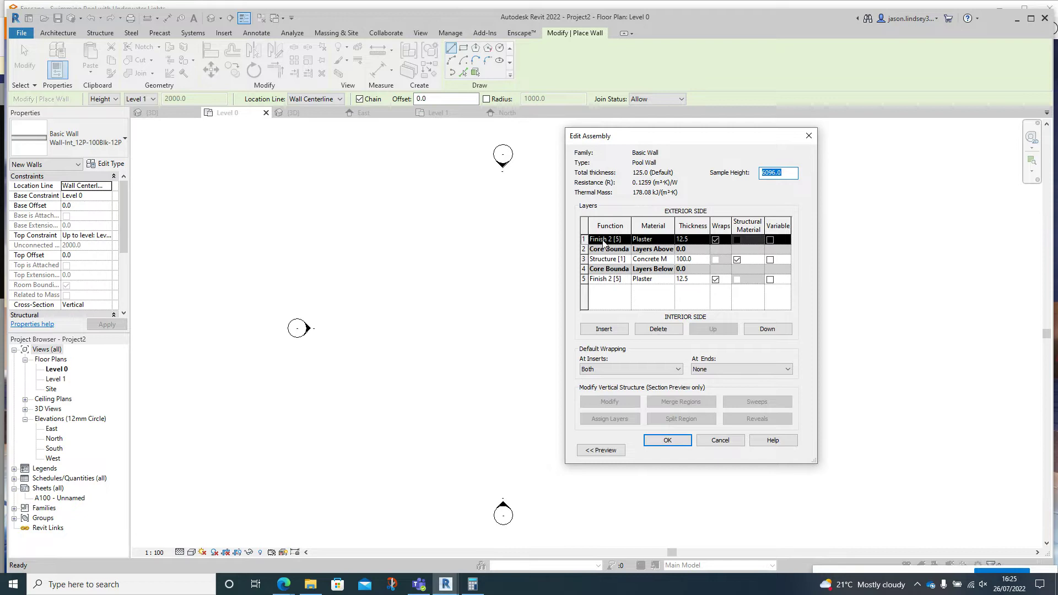
# Add Tile, Porcelain to the project and apply it to the exterior finish layer.
pyautogui.click(672, 240)
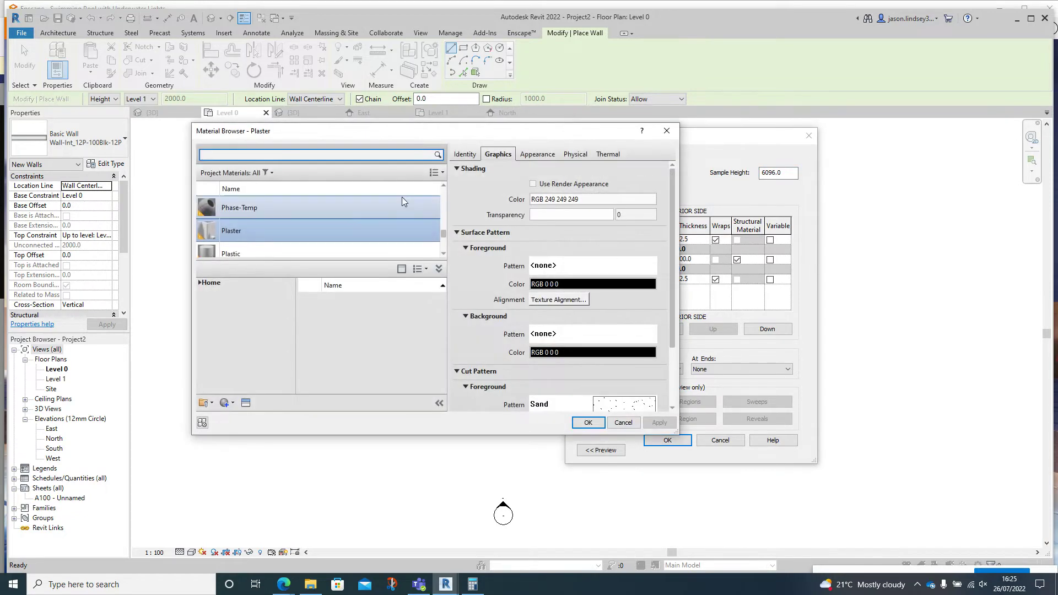
pyautogui.write('tile')
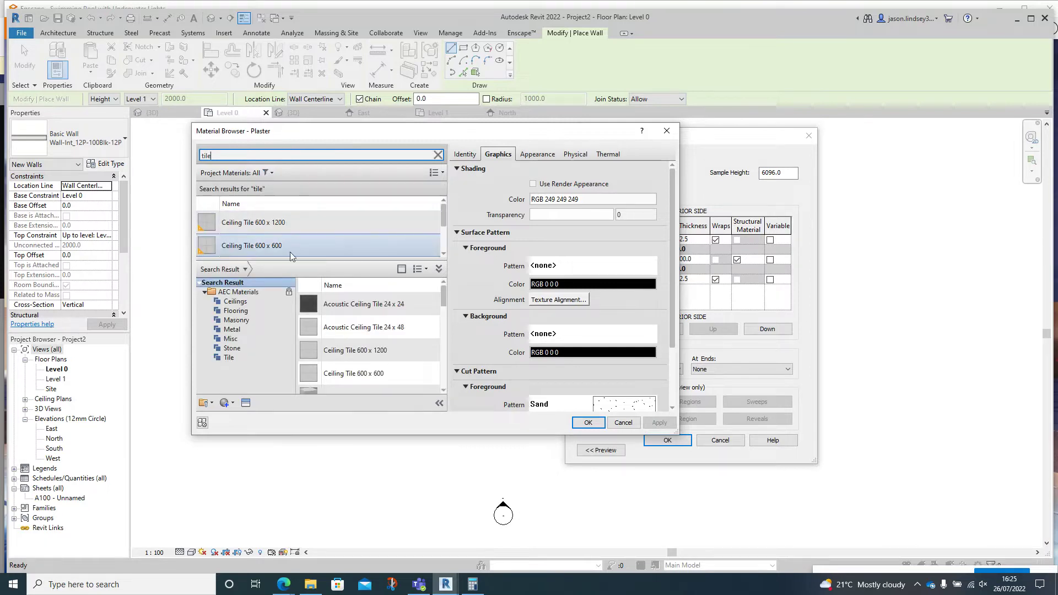
pyautogui.scroll(-3, 353, 314)
pyautogui.scroll(-2, 359, 329)
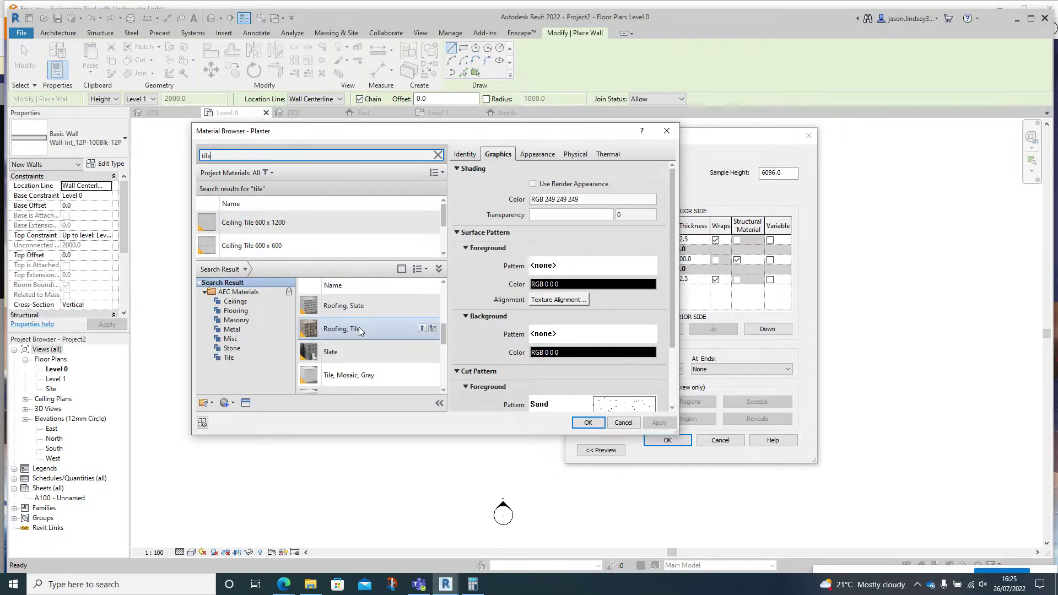
pyautogui.scroll(-2, 359, 339)
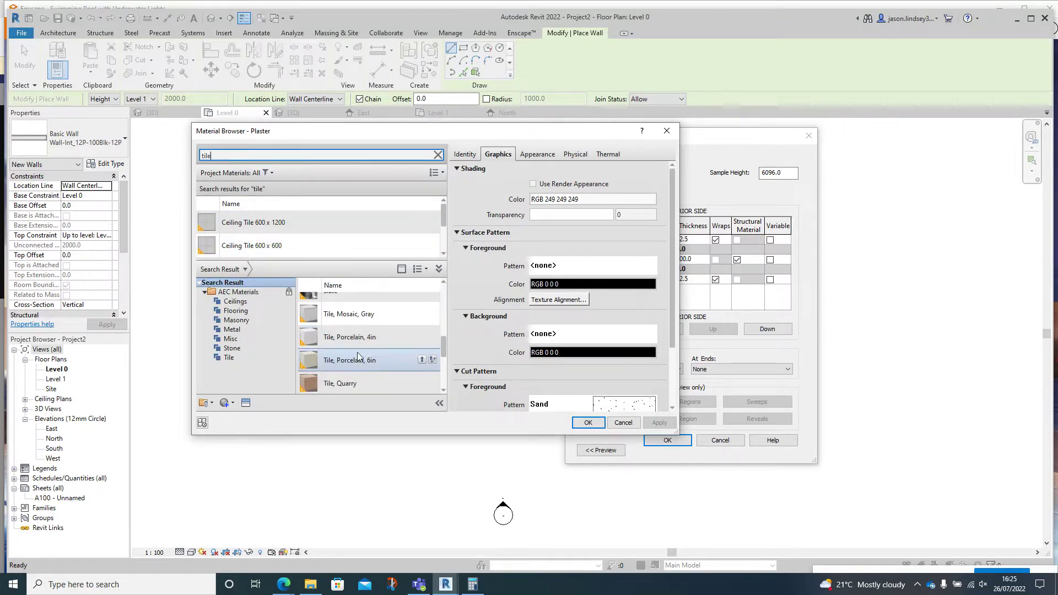
pyautogui.click(422, 361)
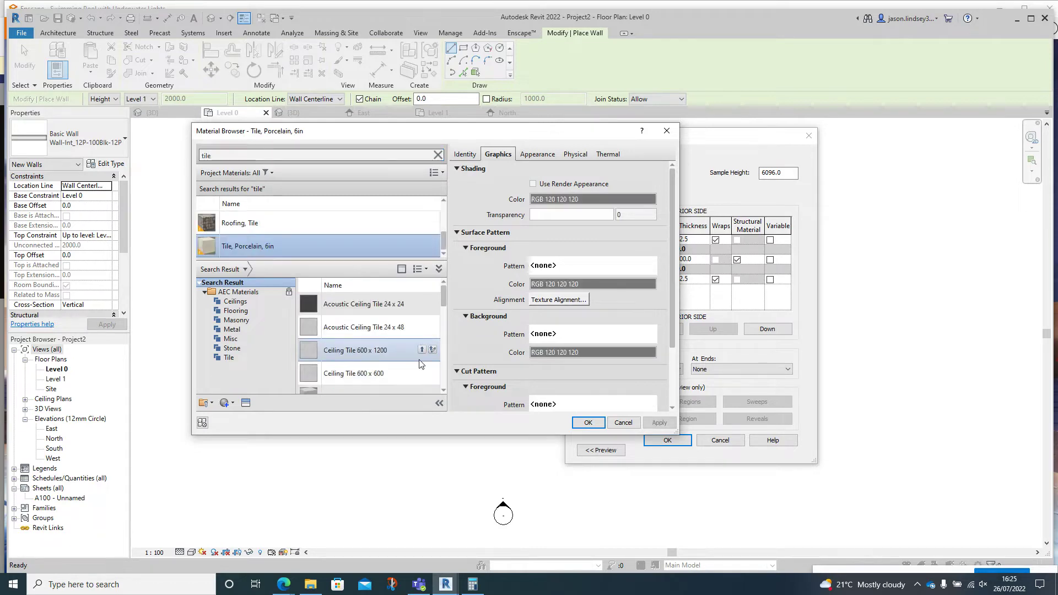
pyautogui.doubleClick(270, 249)
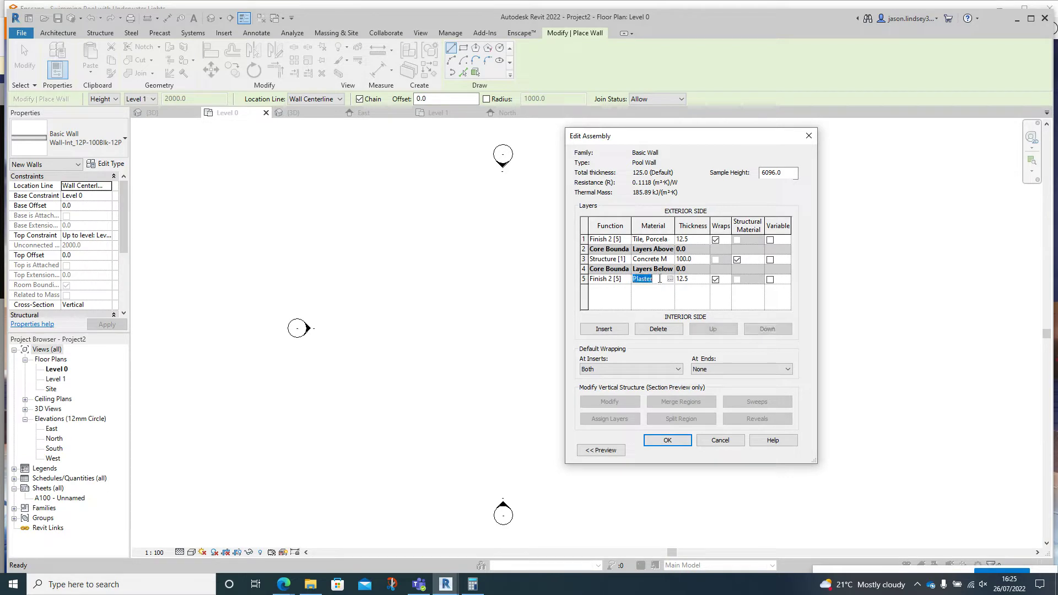
# Apply Tile, Porcelain to the interior finish layer and accept the assembly.
pyautogui.click(669, 278)
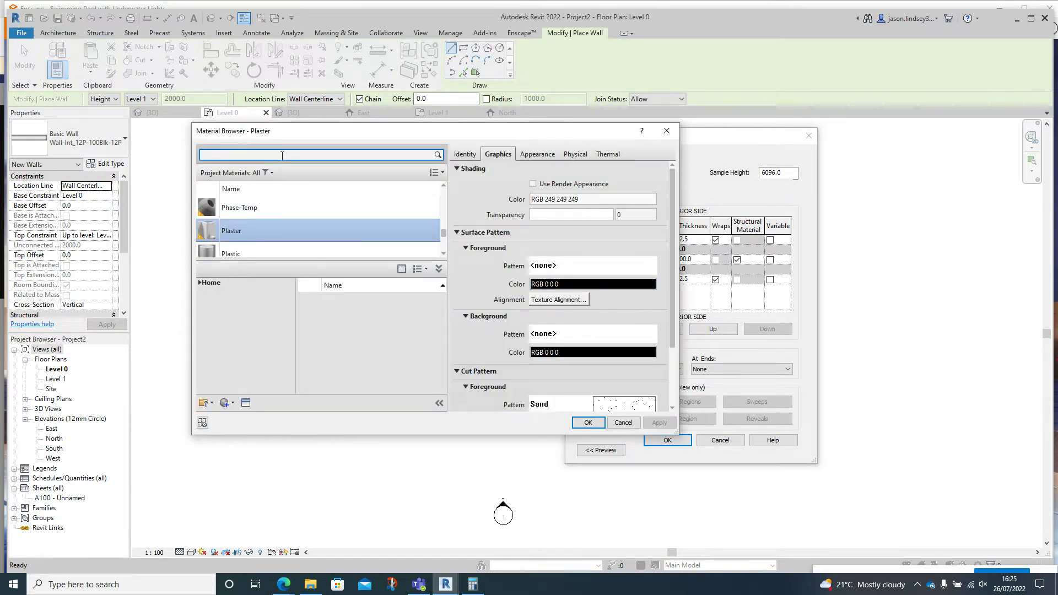
pyautogui.press('Return')
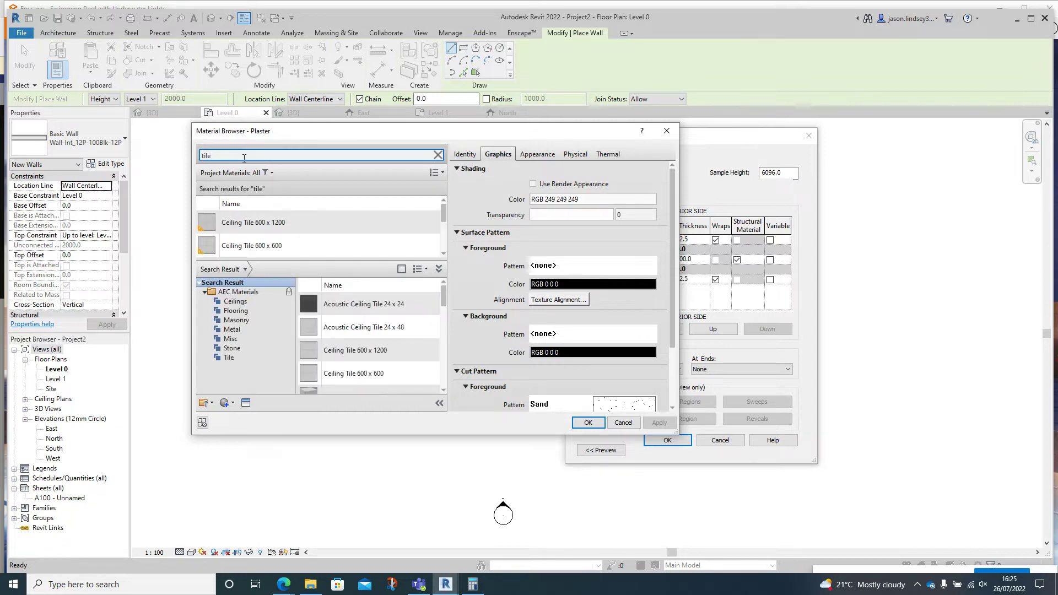
pyautogui.scroll(-2, 287, 238)
pyautogui.scroll(-1, 285, 238)
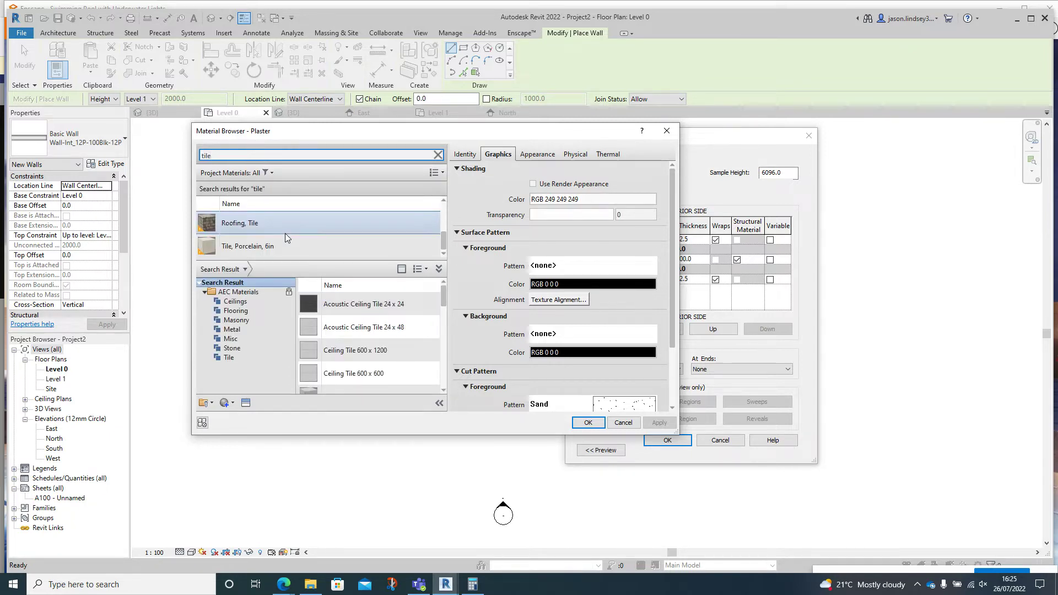
pyautogui.doubleClick(255, 255)
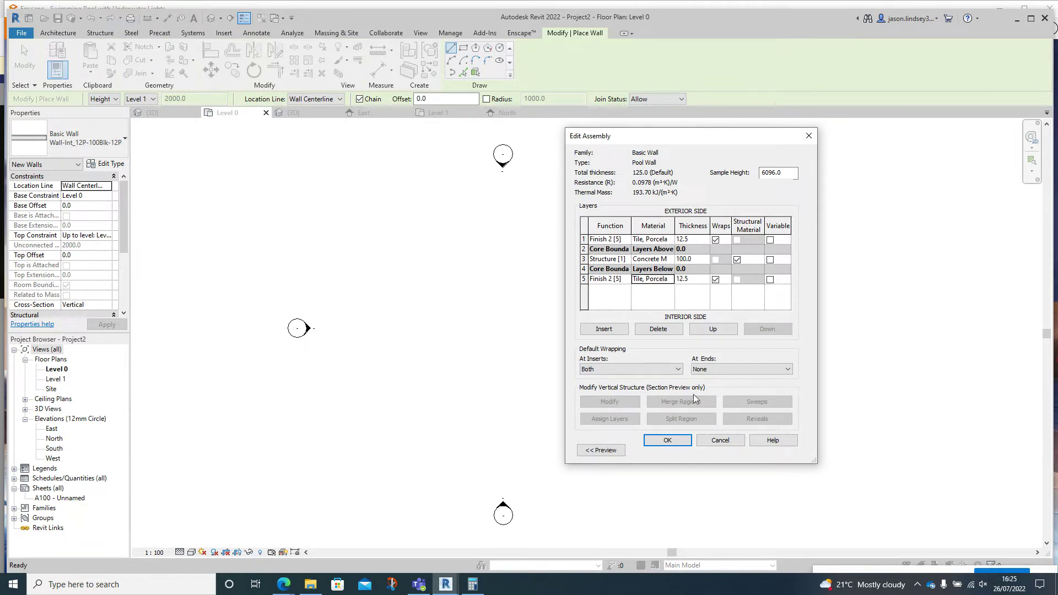
pyautogui.click(667, 441)
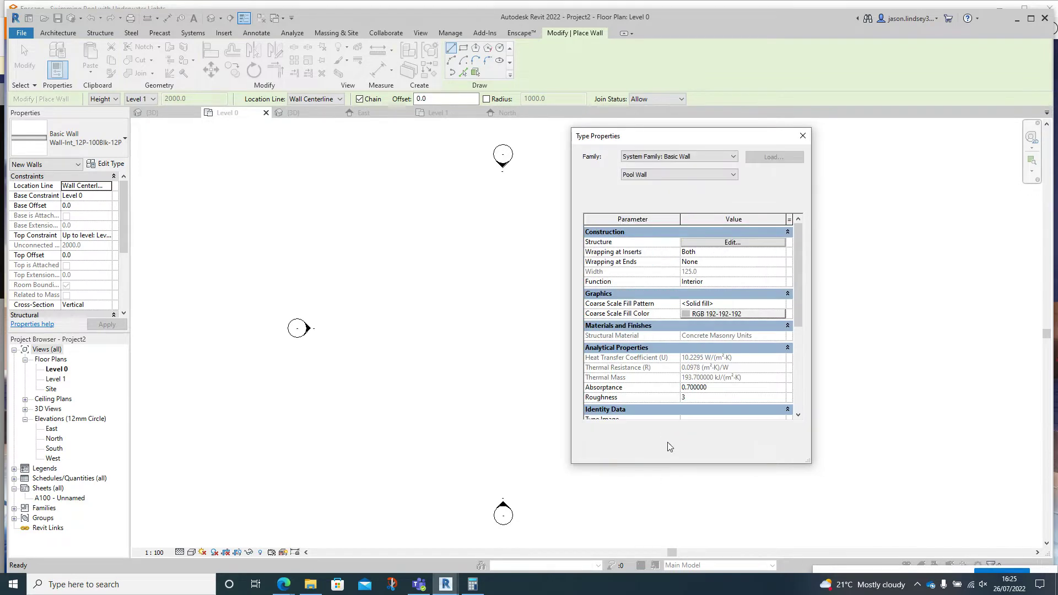
# Draw the first curved pool wall with the Start-End-Radius Arc tool.
pyautogui.click(666, 449)
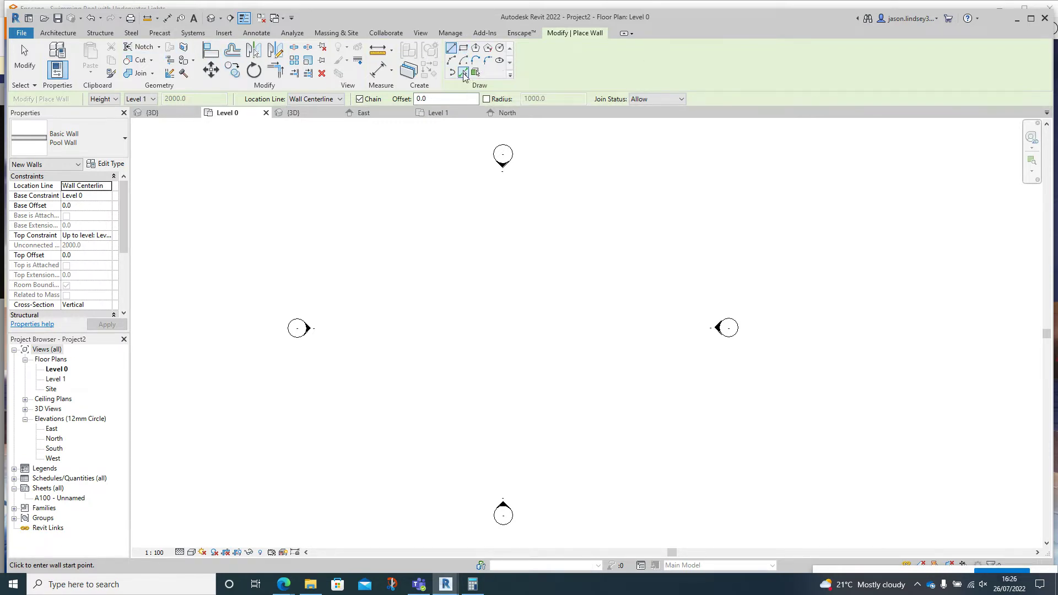
pyautogui.click(453, 63)
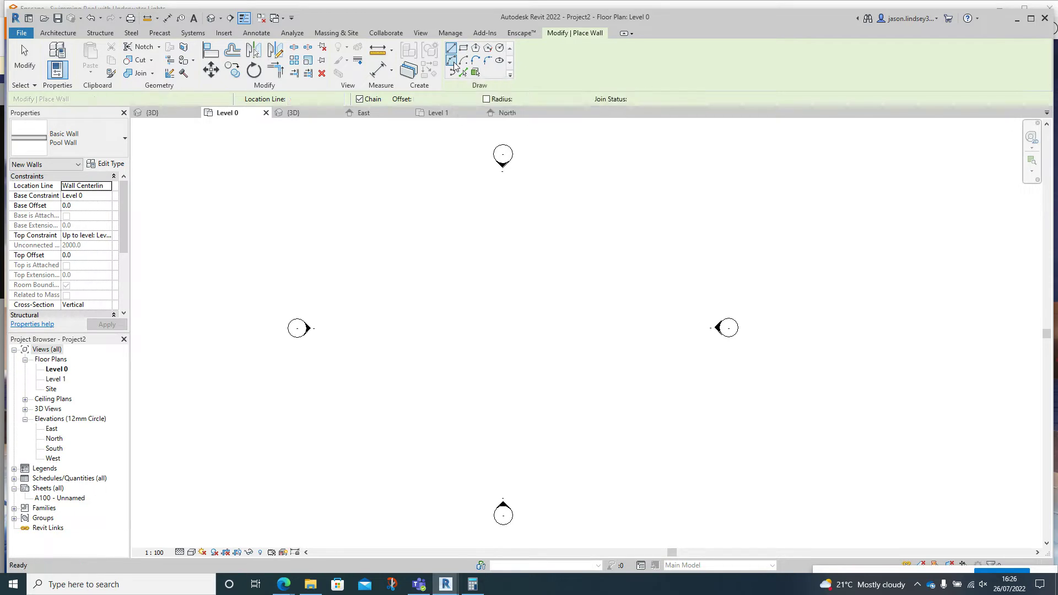
pyautogui.click(455, 264)
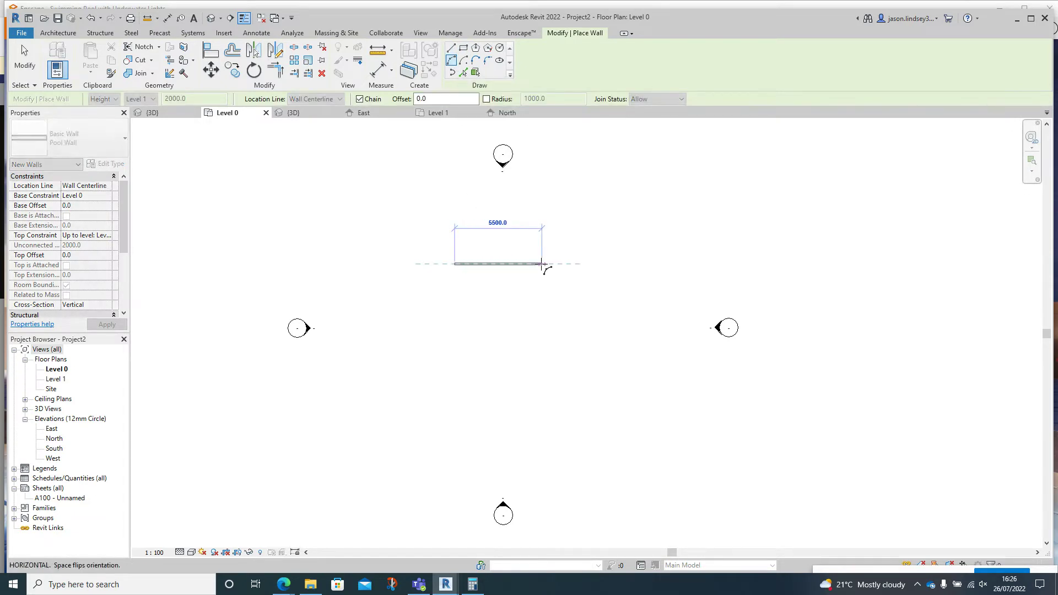
pyautogui.click(542, 264)
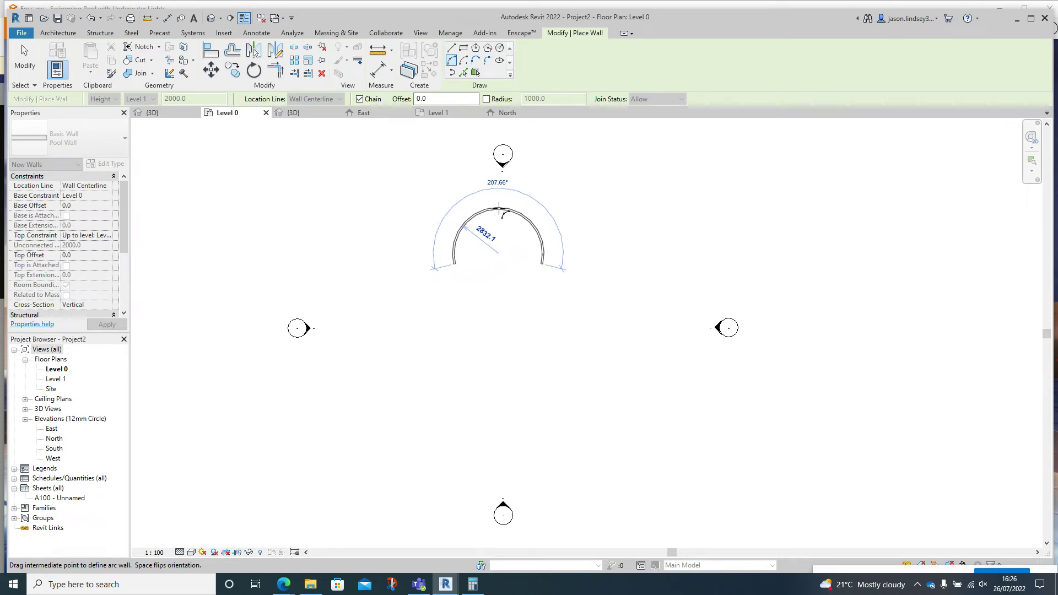
pyautogui.click(498, 210)
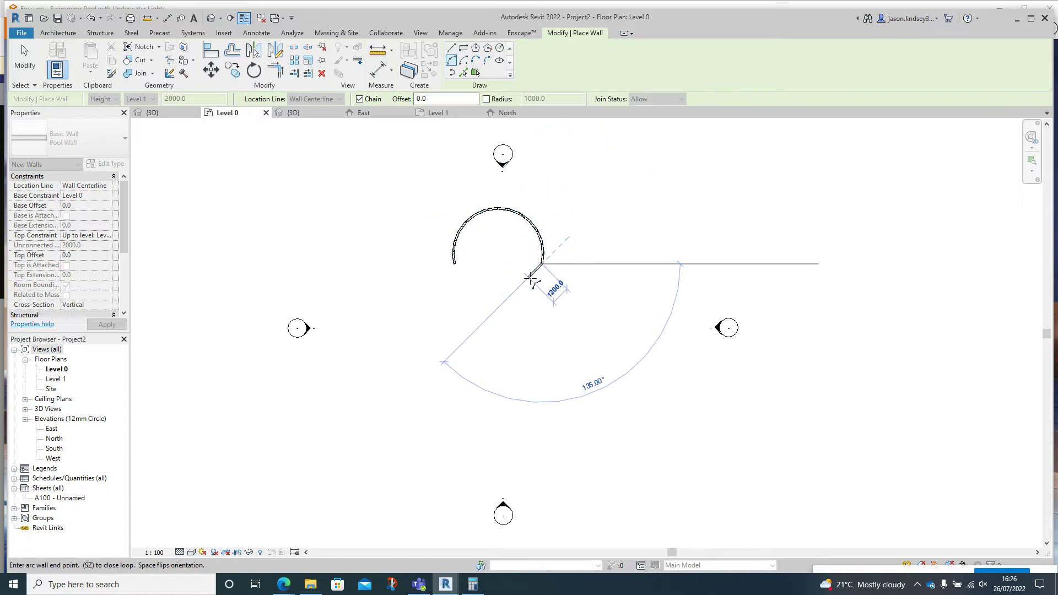
# Chain further curved walls around to close the kidney-shaped pool loop.
pyautogui.click(544, 324)
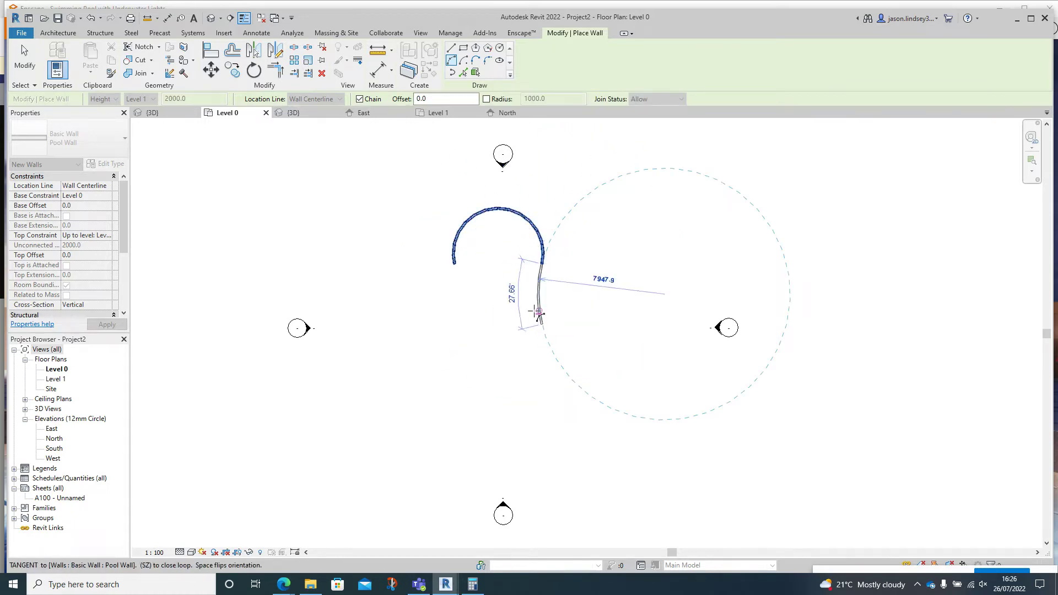
pyautogui.click(532, 293)
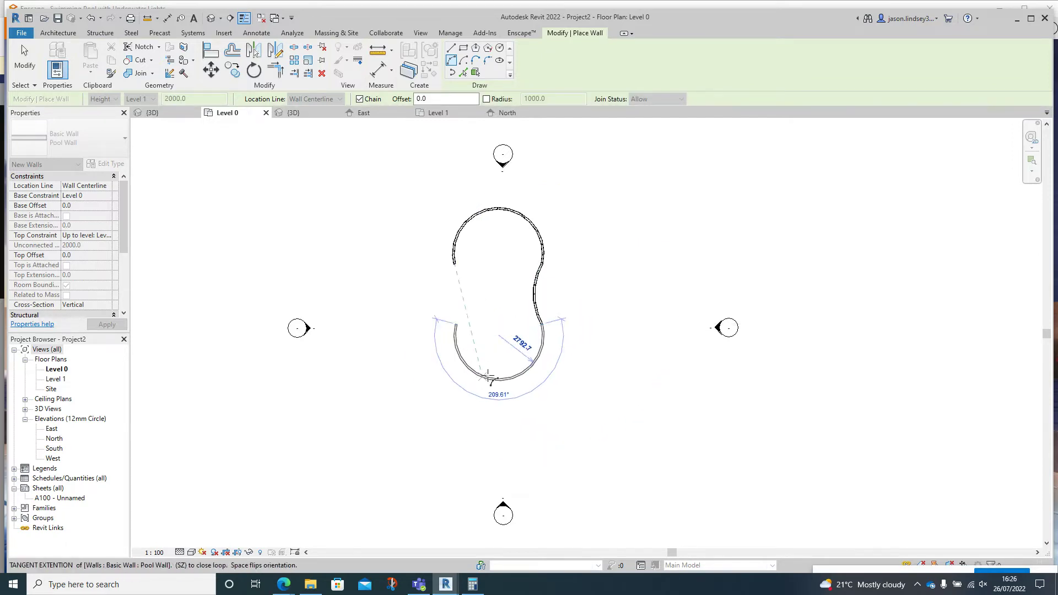
pyautogui.click(488, 375)
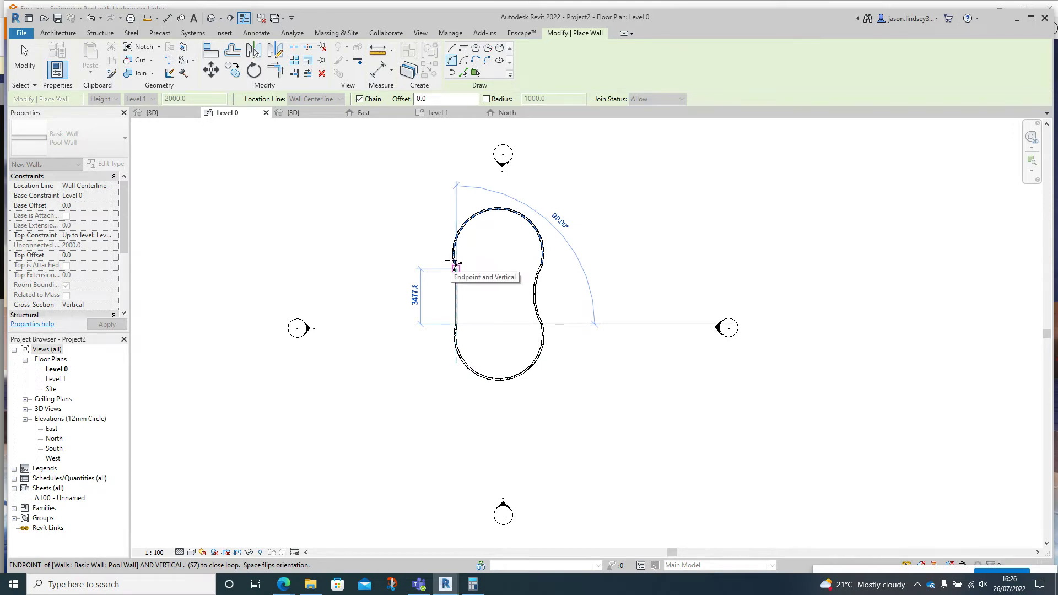
pyautogui.scroll(4, 455, 266)
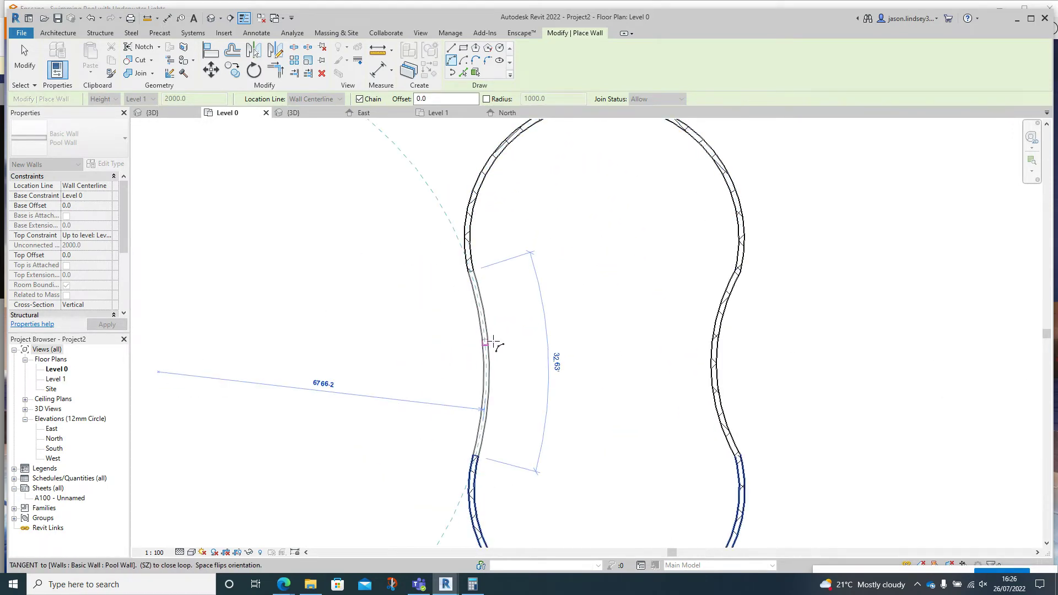
pyautogui.click(496, 343)
pyautogui.scroll(-4, 501, 309)
pyautogui.press('Escape')
pyautogui.press('Escape')
pyautogui.scroll(3, 538, 273)
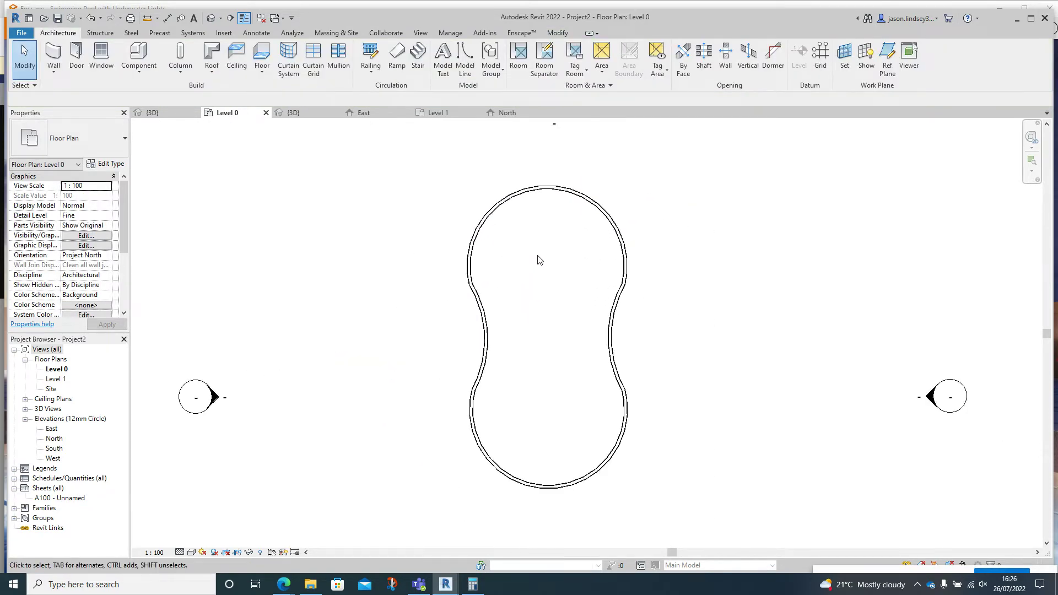
# Open the 3D view and switch it to the Realistic visual style.
pyautogui.scroll(-2, 540, 260)
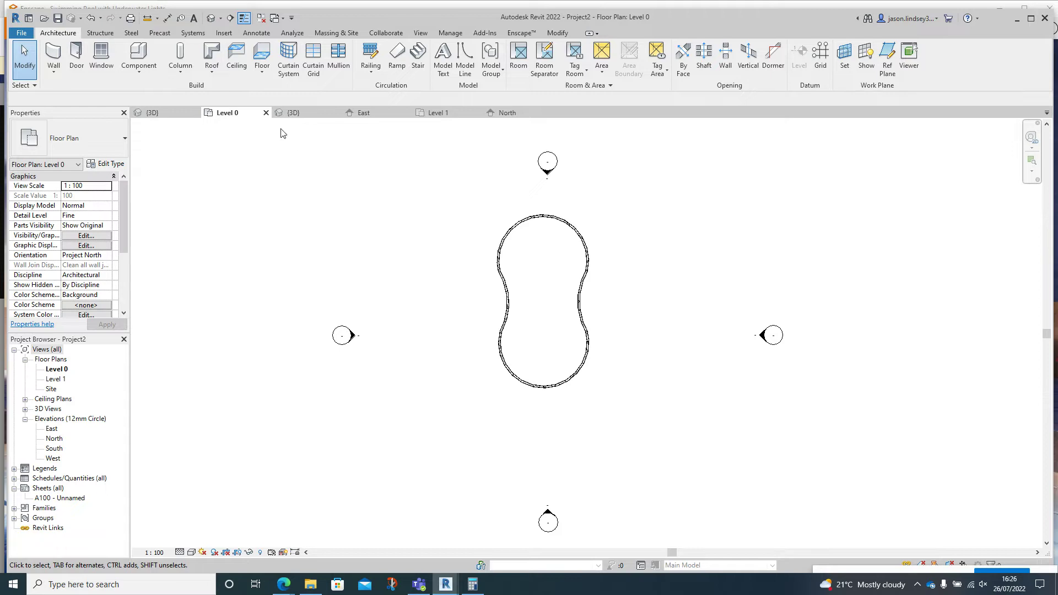
pyautogui.click(292, 113)
pyautogui.scroll(2, 299, 298)
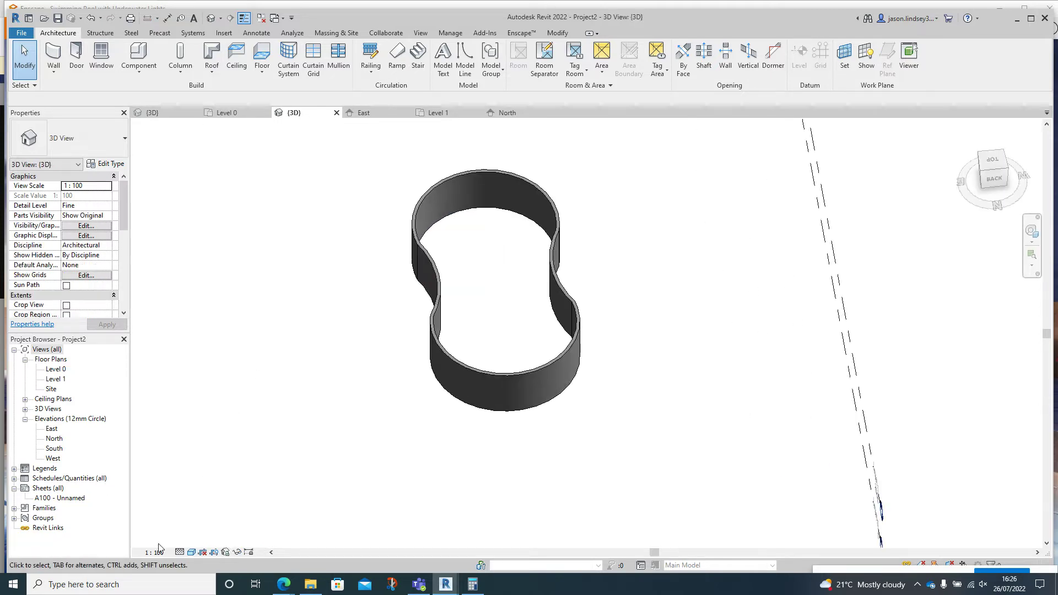
pyautogui.click(190, 553)
pyautogui.click(223, 537)
# Orbit to inspect the tiled pool walls, then switch to the Level 1 floor plan.
pyautogui.scroll(4, 519, 222)
pyautogui.scroll(-4, 519, 222)
pyautogui.keyDown('shift'); pyautogui.moveTo(522, 243); pyautogui.dragTo(500, 267, button='middle'); pyautogui.keyUp('shift')
pyautogui.scroll(4, 501, 236)
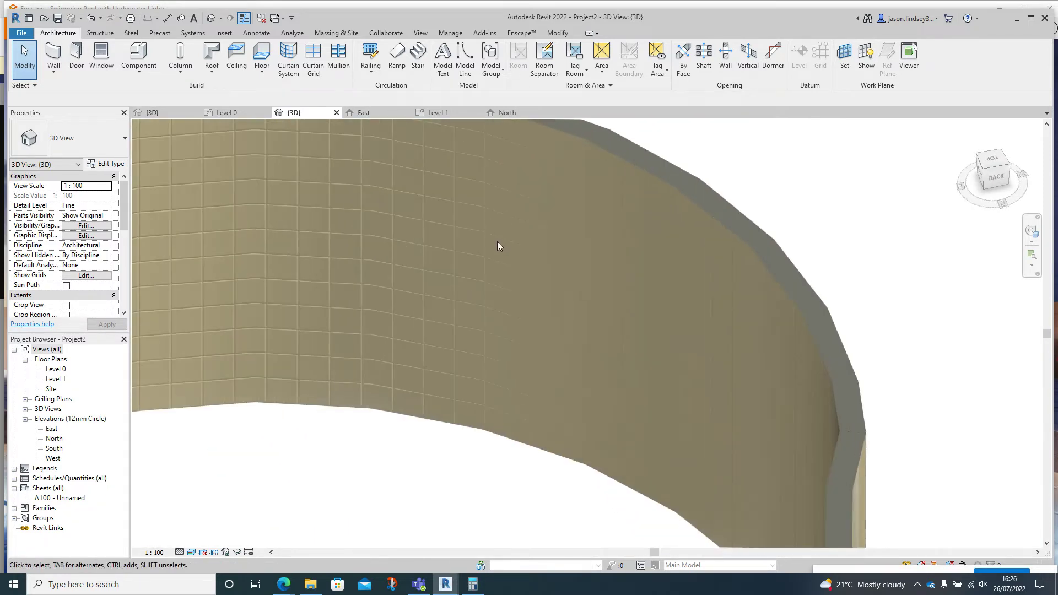
pyautogui.scroll(-4, 498, 245)
pyautogui.keyDown('shift'); pyautogui.moveTo(435, 292); pyautogui.dragTo(457, 353, button='middle'); pyautogui.keyUp('shift')
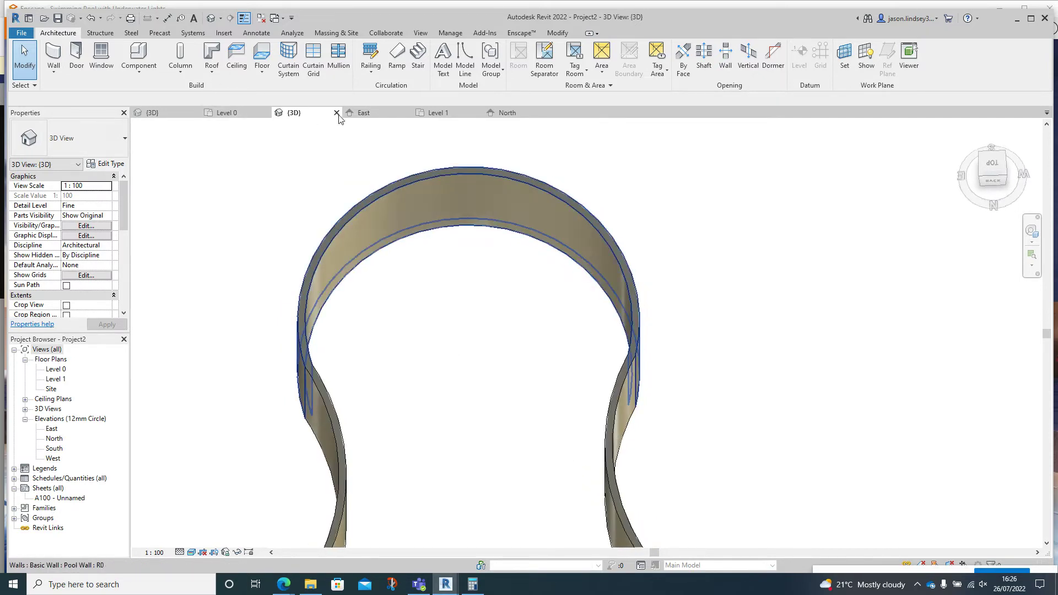
pyautogui.click(436, 112)
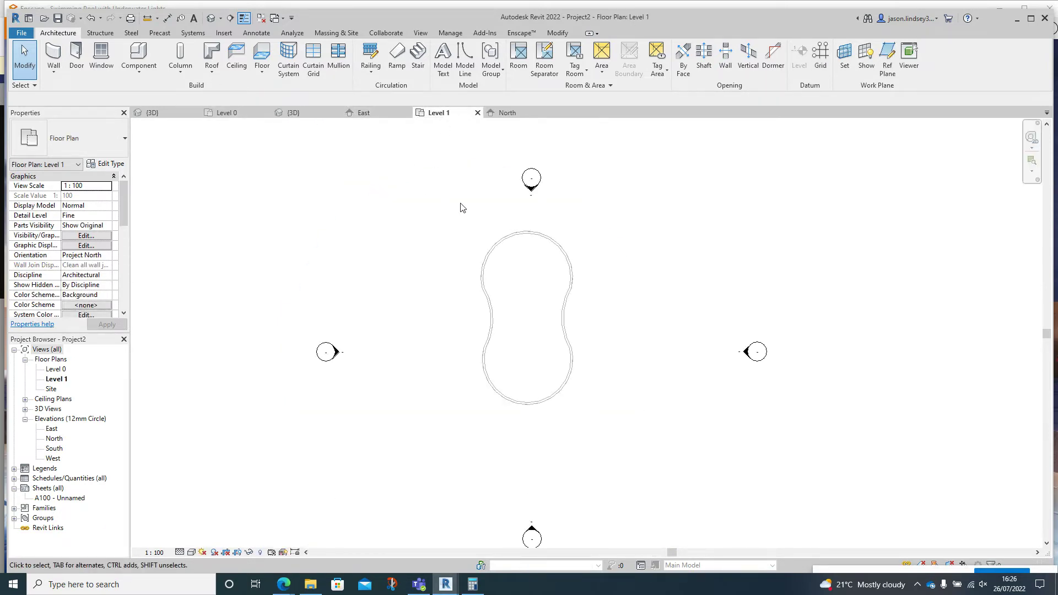
pyautogui.scroll(-1, 410, 234)
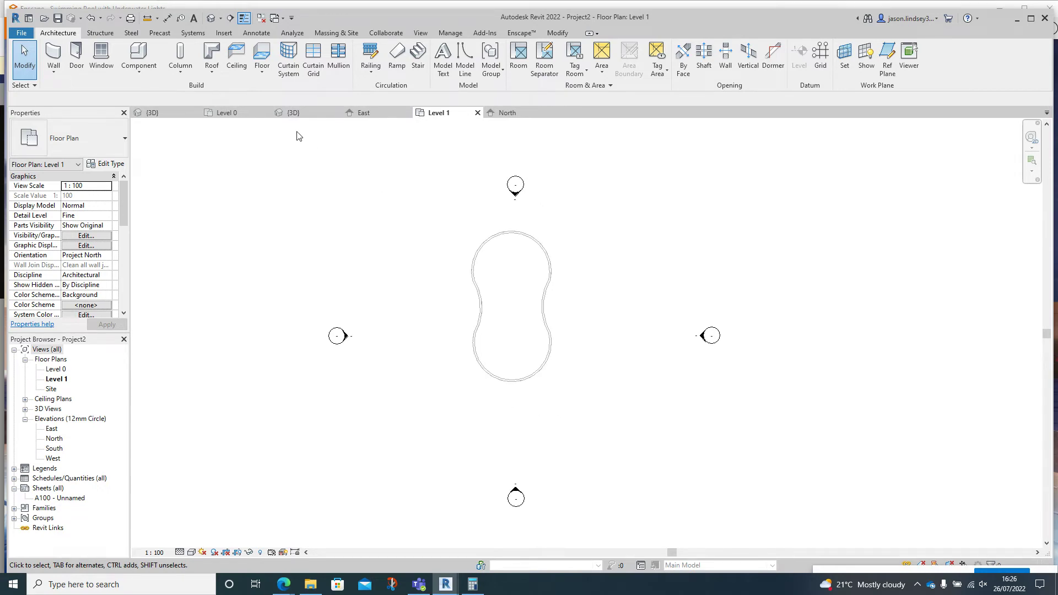
# Start a floor and duplicate Floor-Upper_160mmConc-CorusComFlor51 as a new 'Patio Floor' type.
pyautogui.click(258, 54)
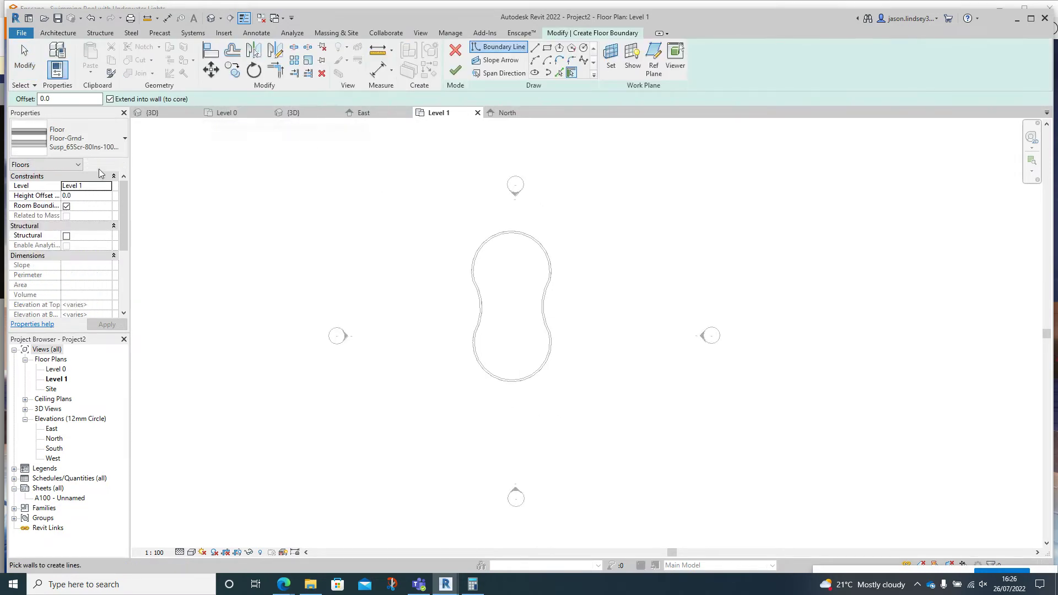
pyautogui.click(86, 147)
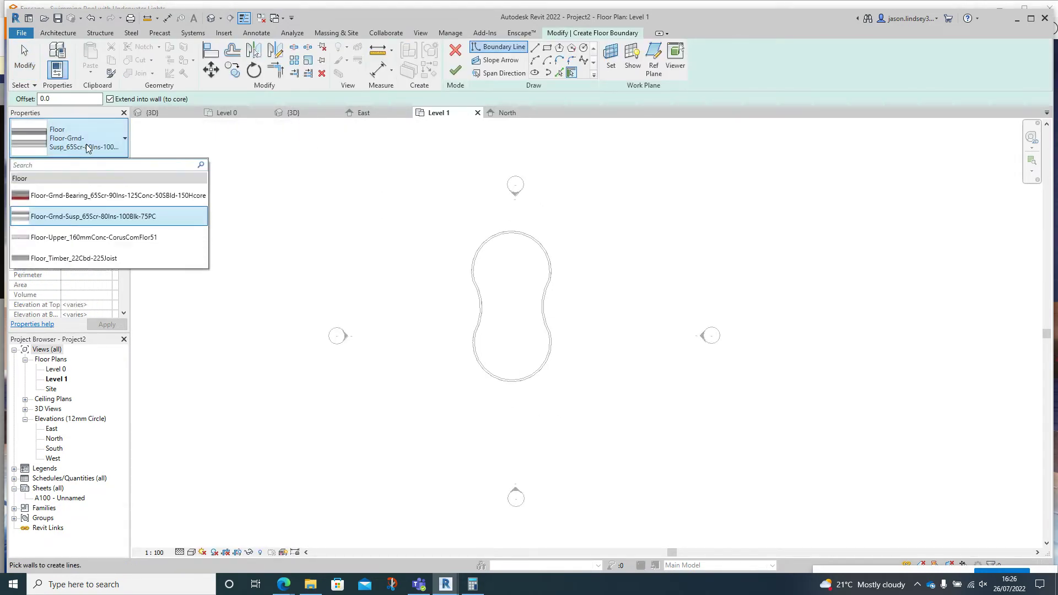
pyautogui.click(71, 238)
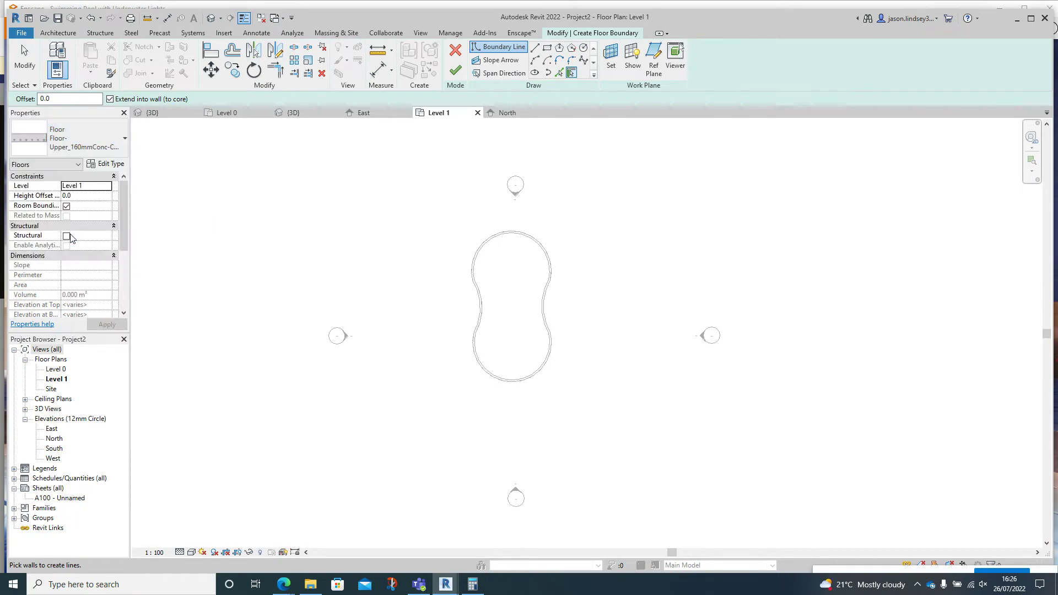
pyautogui.click(110, 166)
pyautogui.click(764, 177)
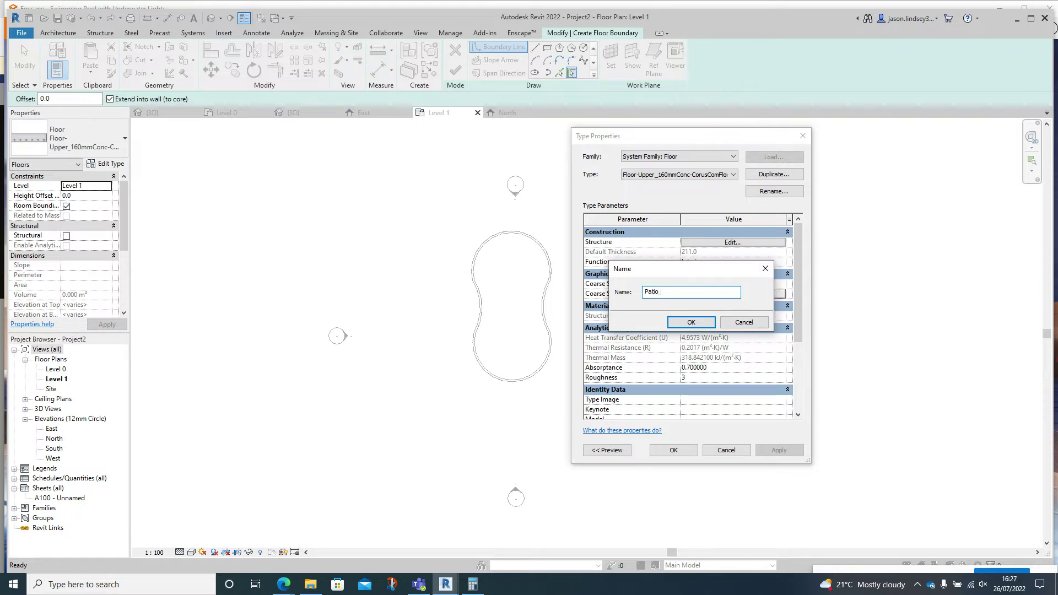
pyautogui.press('Return')
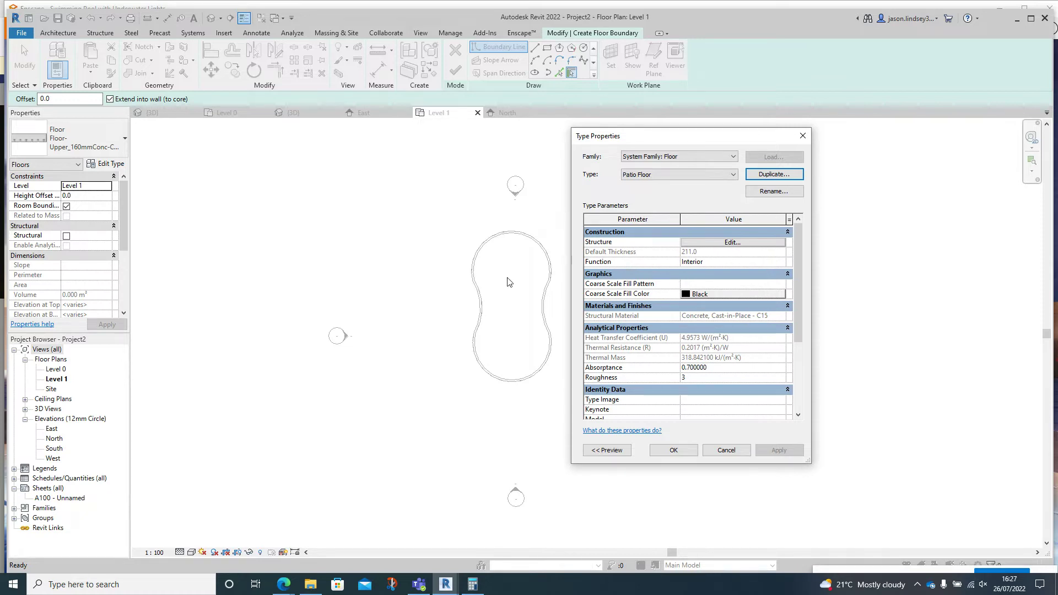
# Add a new Finish 1 layer at the top of the Patio Floor assembly.
pyautogui.click(740, 243)
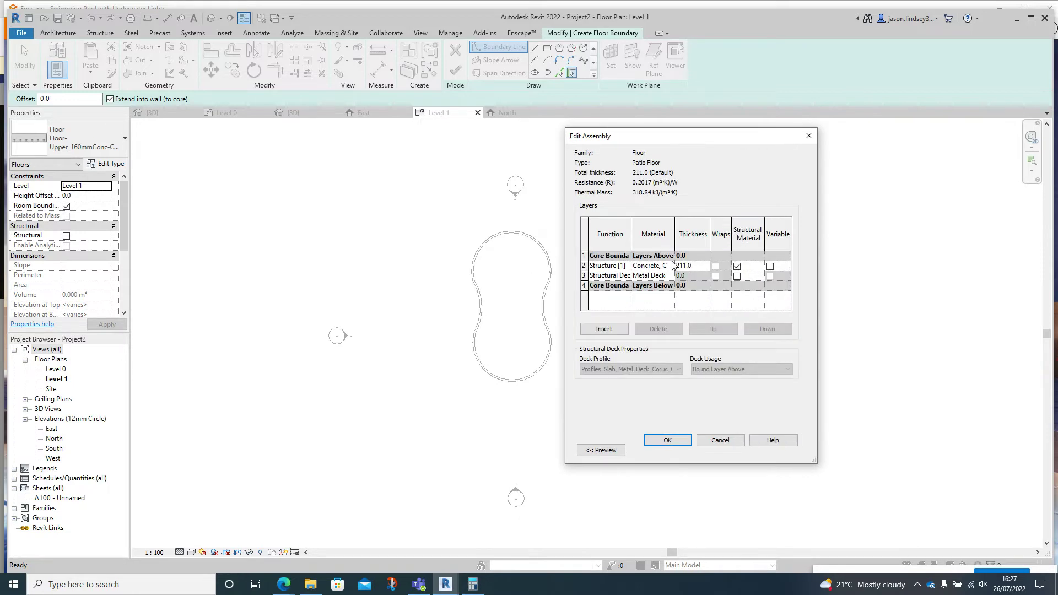
pyautogui.click(612, 330)
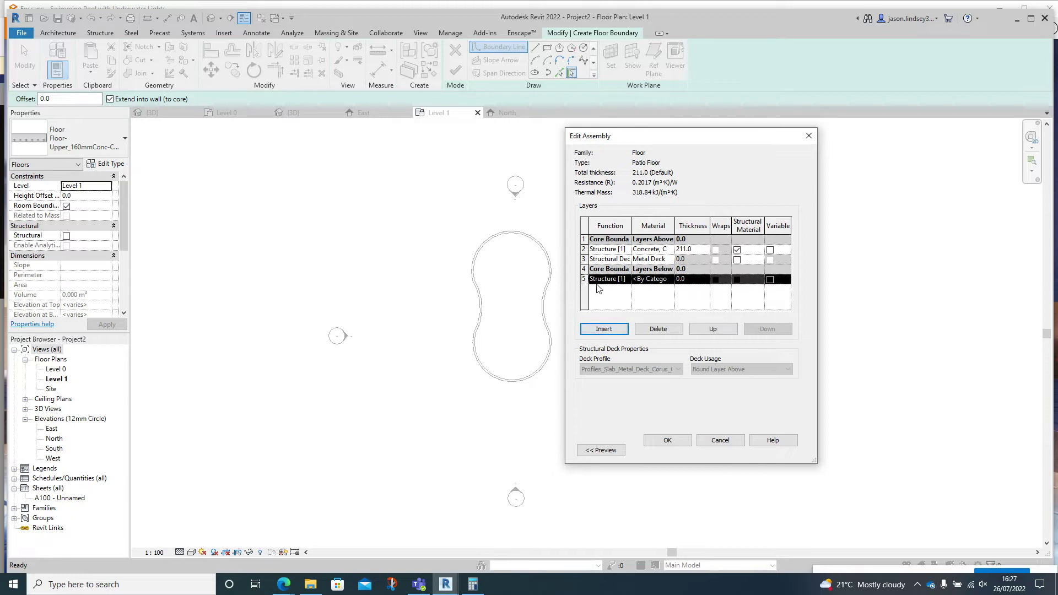
pyautogui.click(703, 330)
pyautogui.click(704, 331)
pyautogui.click(703, 331)
pyautogui.click(703, 330)
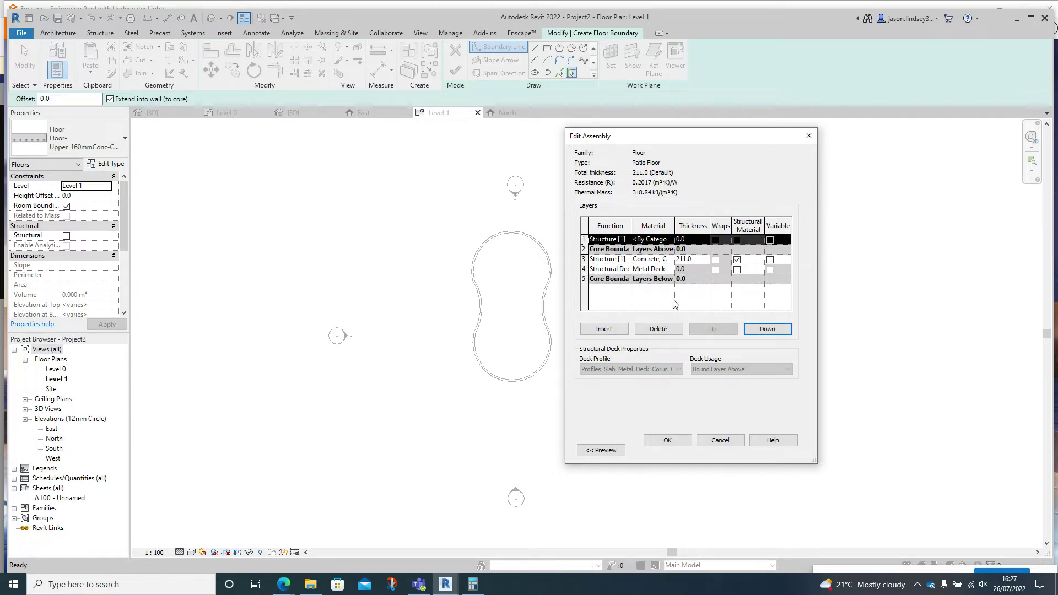
pyautogui.click(624, 243)
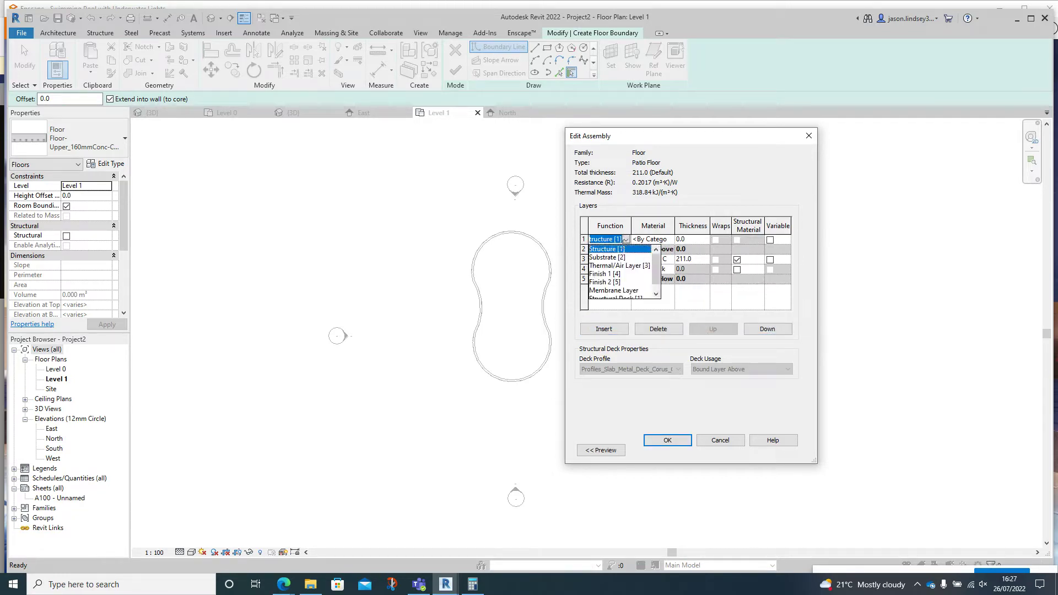
pyautogui.click(607, 275)
# Give the top finish layer Ceiling Tile 600 x 600 at 20 thick and apply.
pyautogui.click(654, 241)
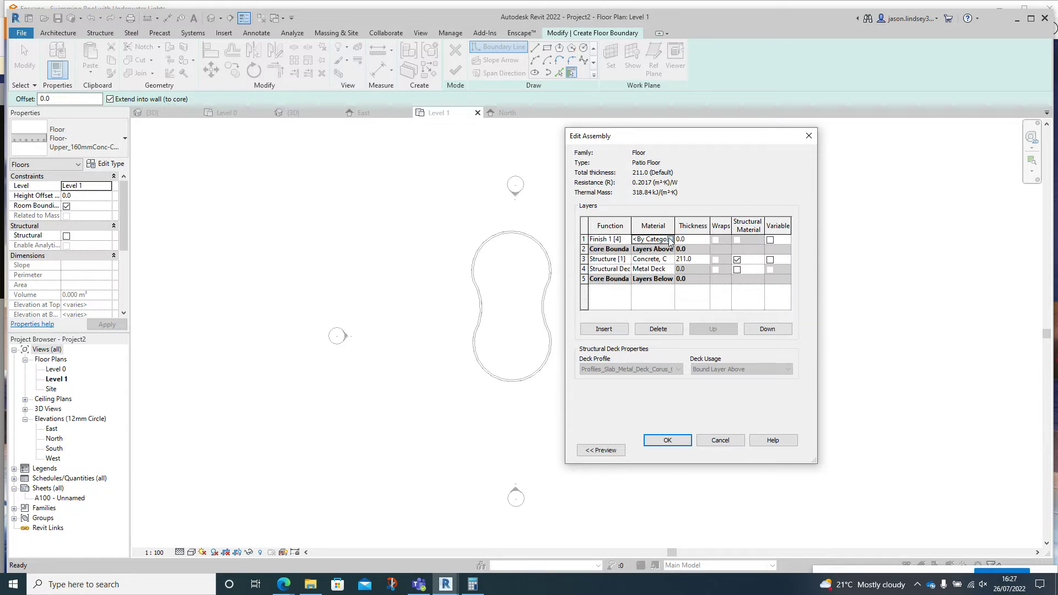
pyautogui.click(670, 239)
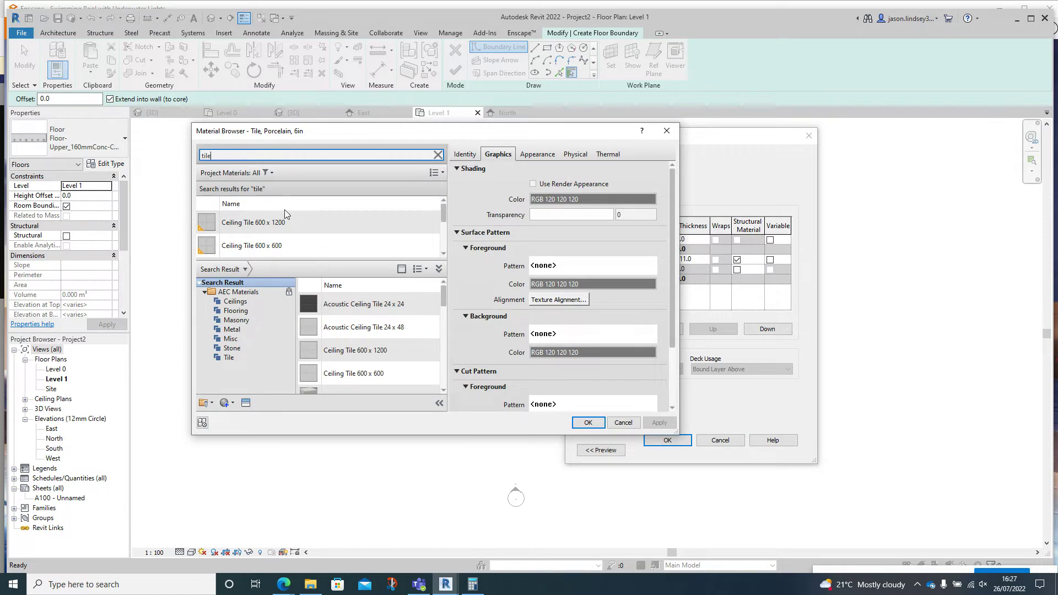
pyautogui.click(277, 251)
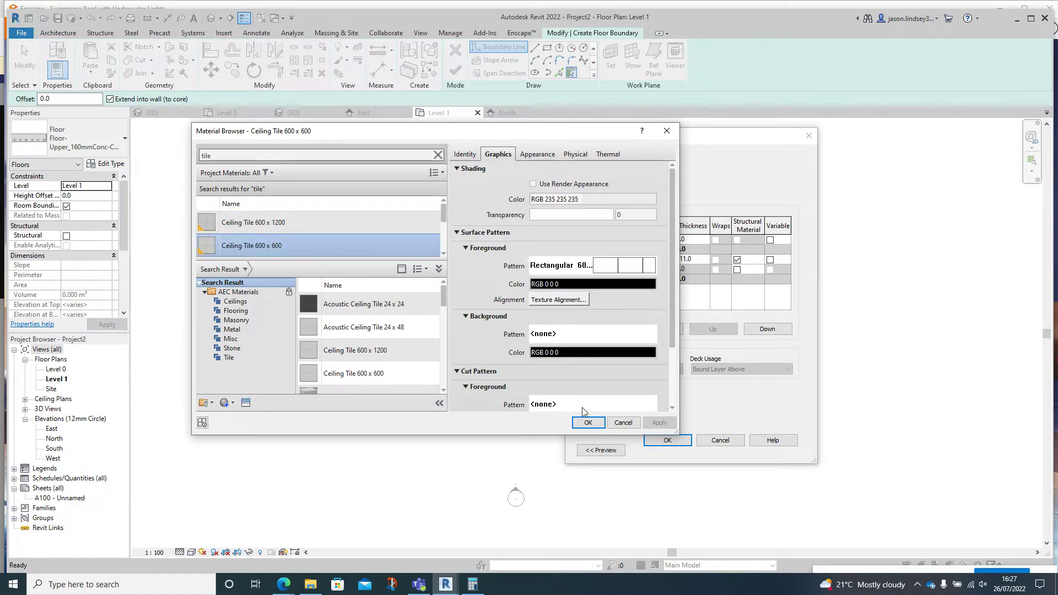
pyautogui.click(588, 423)
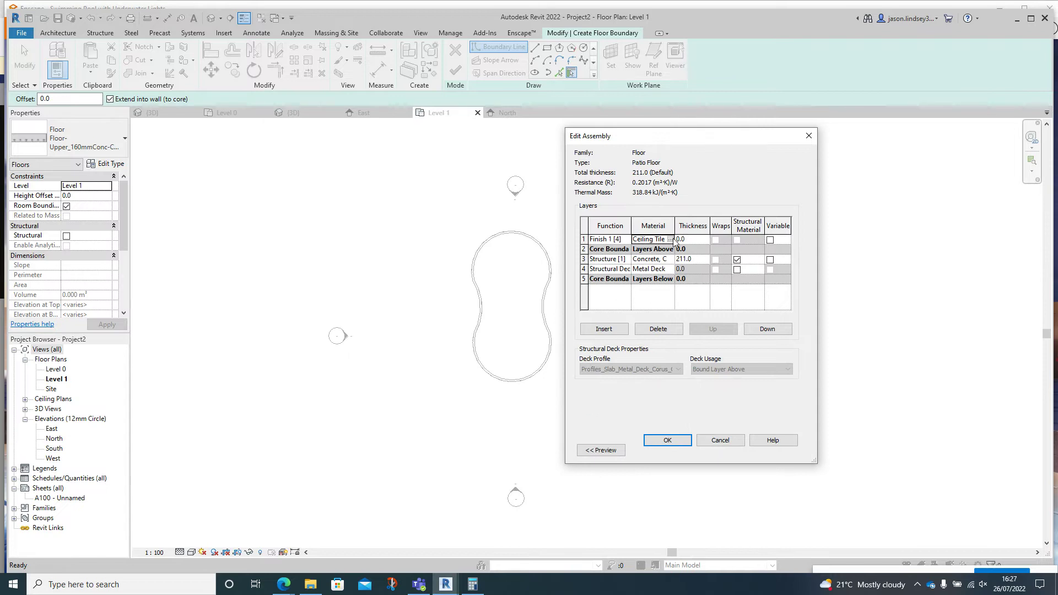
pyautogui.click(703, 240)
pyautogui.write('20')
pyautogui.press('Return')
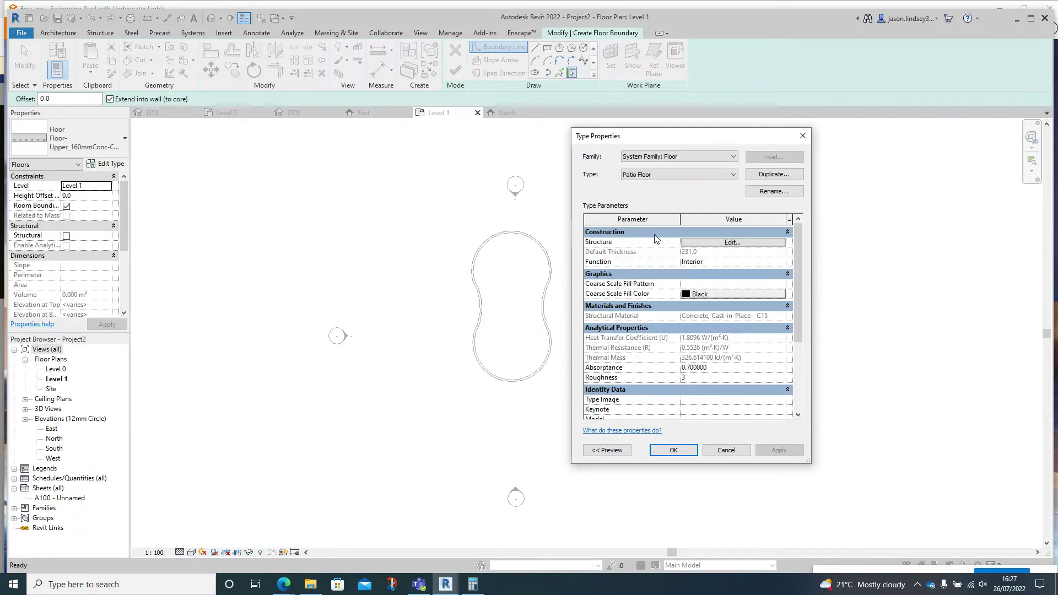
pyautogui.click(674, 450)
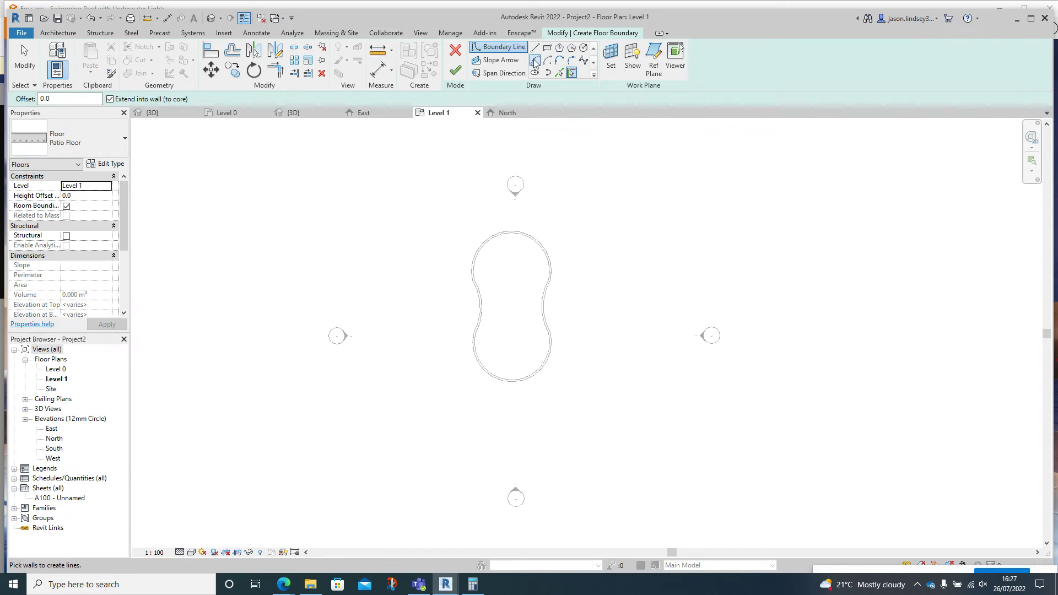
# Sketch a rectangular patio boundary, about 18000 by 18300, around the pool.
pyautogui.click(547, 47)
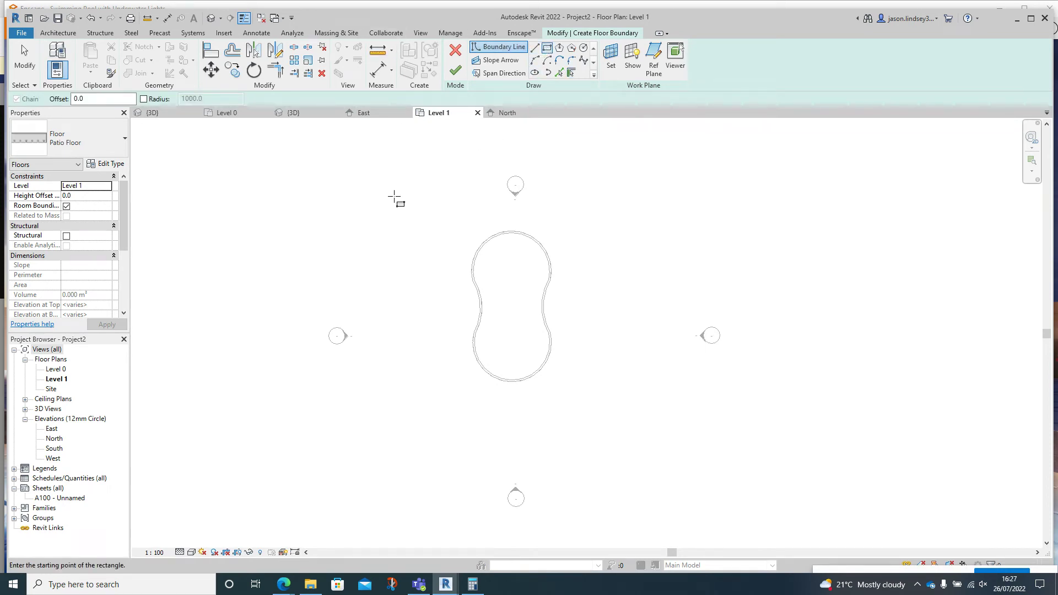
pyautogui.click(390, 196)
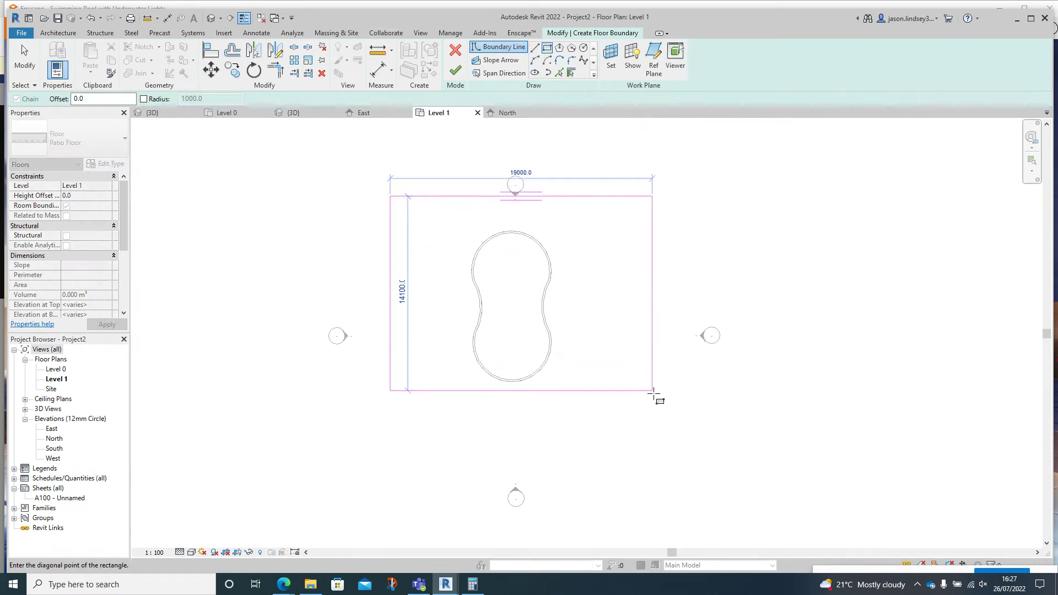
pyautogui.click(638, 448)
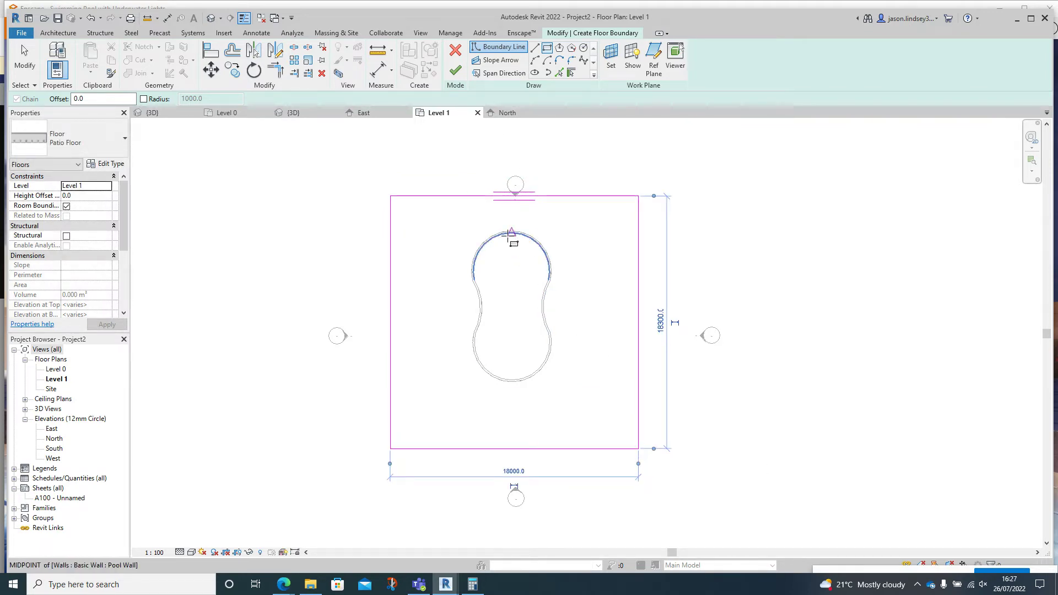
pyautogui.scroll(5, 508, 252)
pyautogui.scroll(-3, 502, 221)
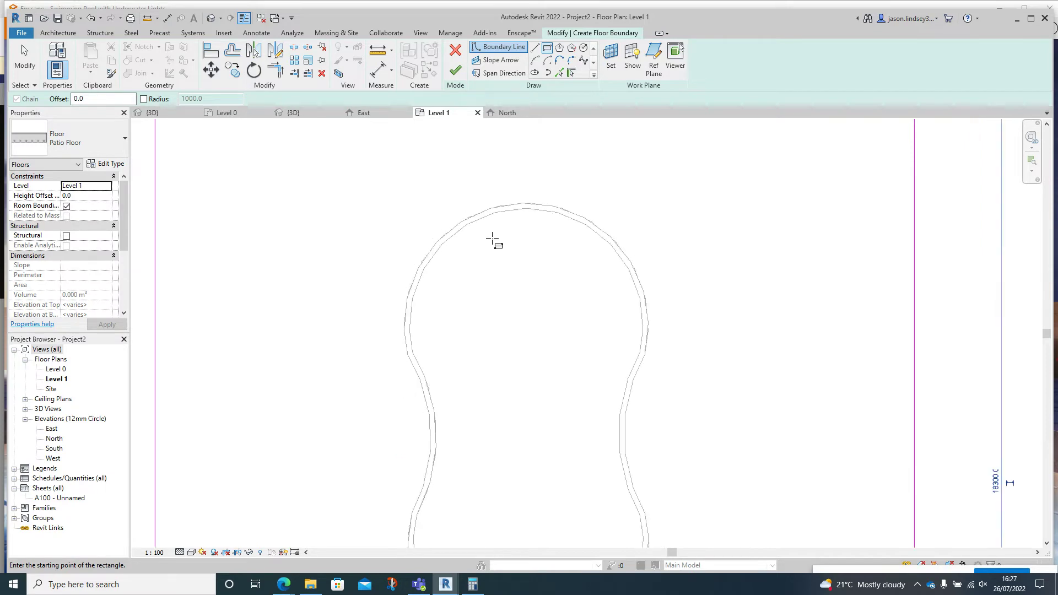
pyautogui.click(560, 73)
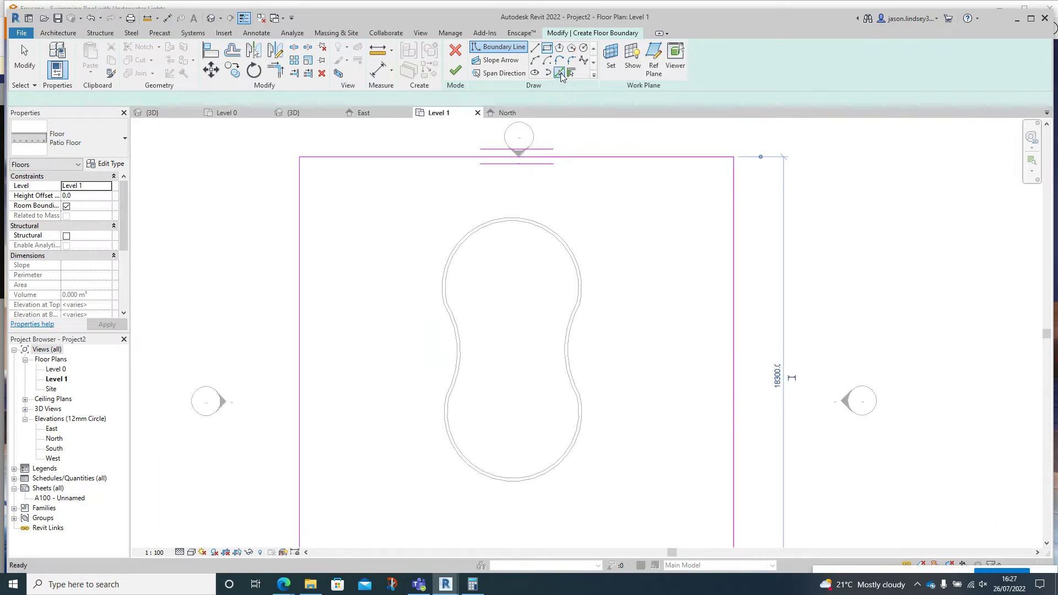
pyautogui.click(24, 100)
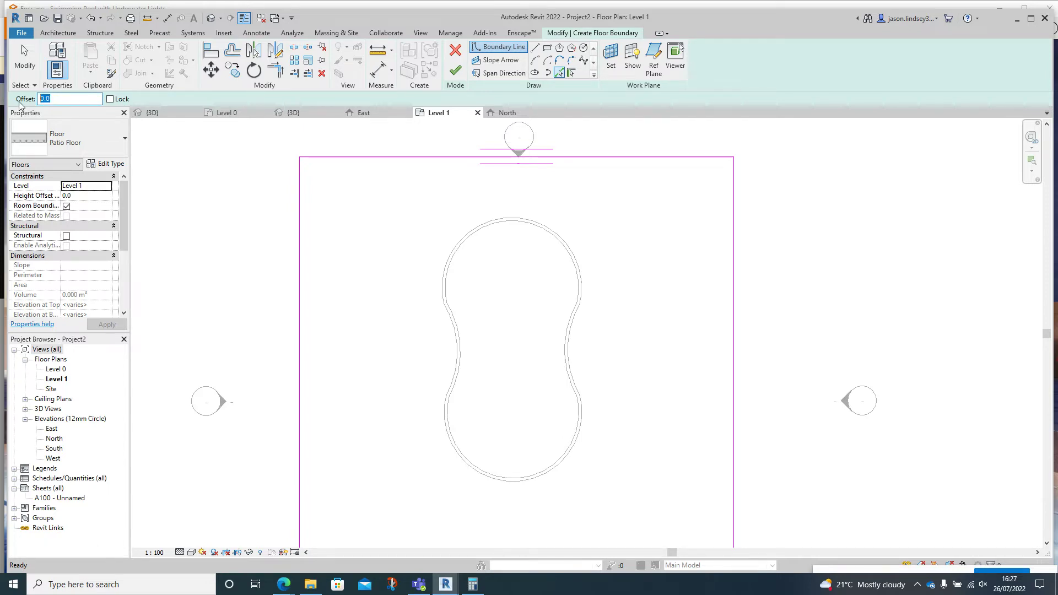
# With a 10 offset, pick the pool's curved top wall and narrow waist as boundary.
pyautogui.write('10')
pyautogui.scroll(2, 281, 177)
pyautogui.scroll(3, 857, 347)
pyautogui.scroll(2, 675, 289)
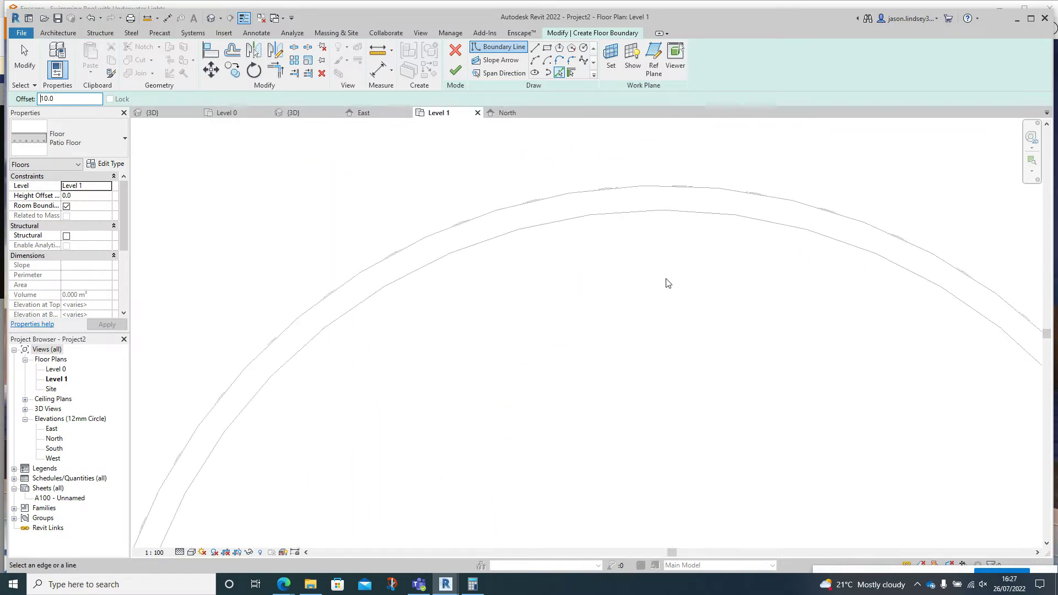
pyautogui.click(631, 214)
pyautogui.scroll(-2, 626, 217)
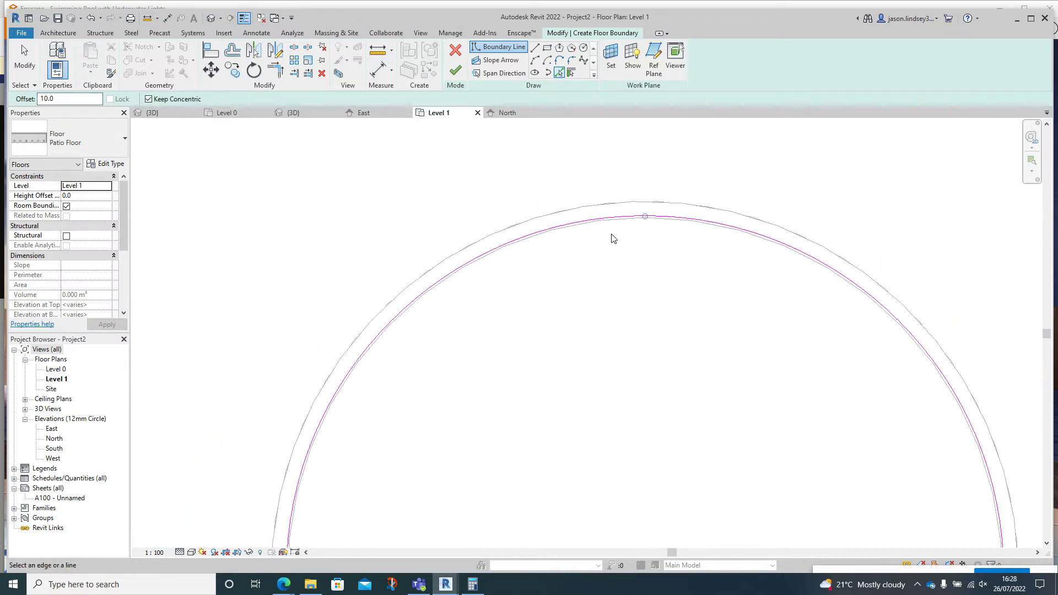
pyautogui.scroll(3, 644, 226)
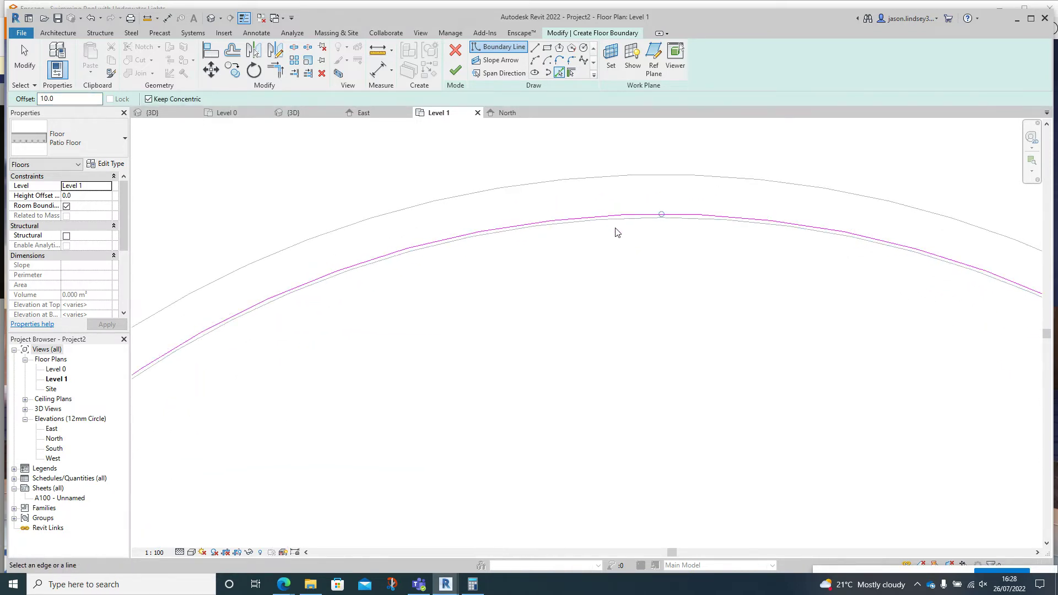
pyautogui.scroll(-4, 625, 273)
pyautogui.scroll(2, 668, 323)
pyautogui.scroll(-2, 586, 472)
pyautogui.scroll(4, 440, 160)
pyautogui.click(509, 204)
# Pick the rounded end wall and left waist wall to continue the boundary.
pyautogui.scroll(-4, 444, 358)
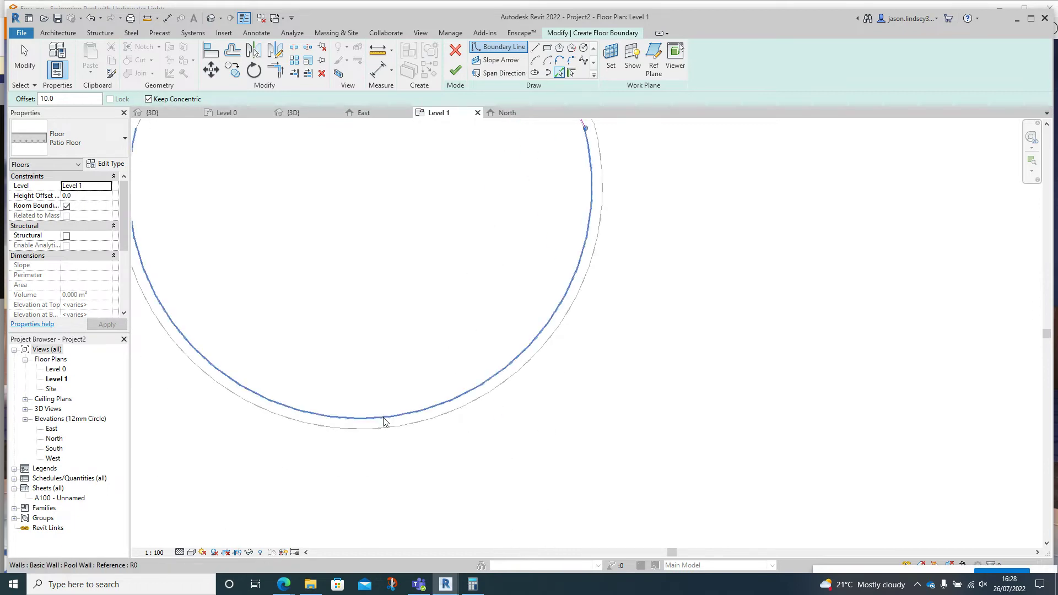
pyautogui.click(380, 417)
pyautogui.moveTo(307, 226); pyautogui.dragTo(548, 461, button='middle')
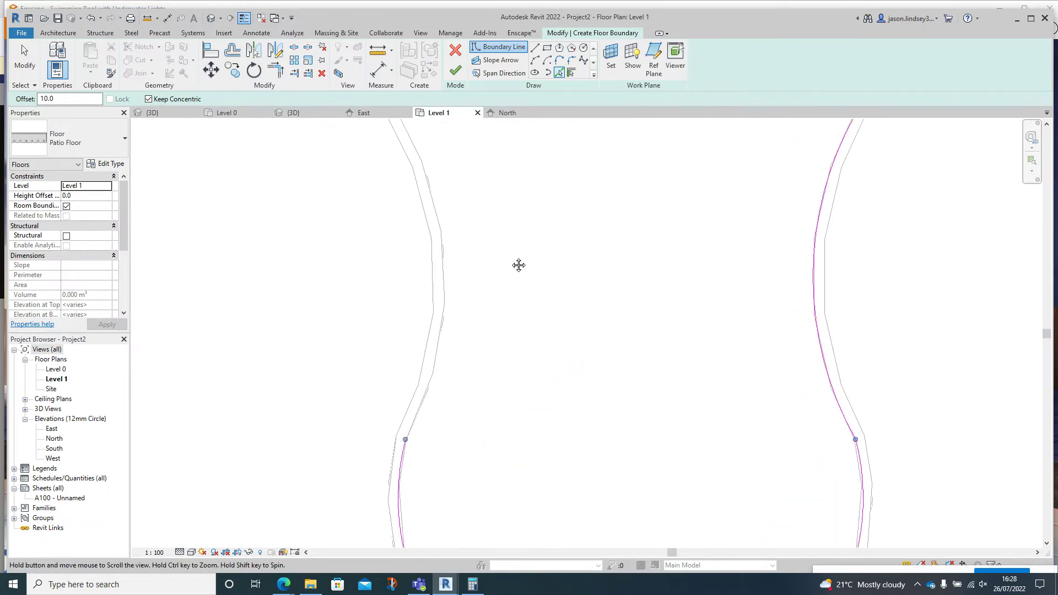
pyautogui.click(446, 270)
pyautogui.moveTo(465, 196); pyautogui.dragTo(517, 241, button='middle')
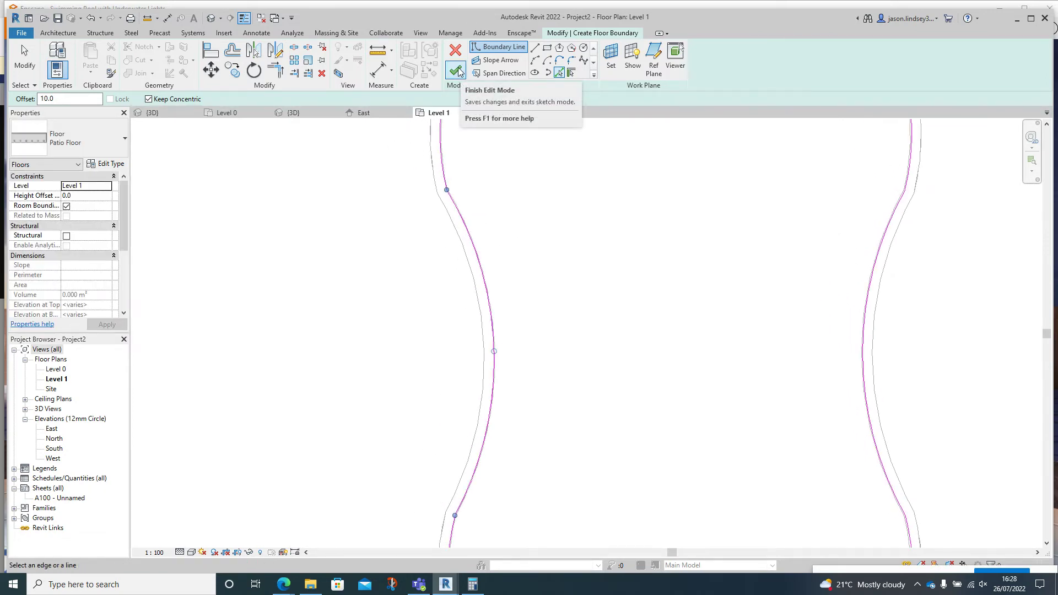
# Finish the patio floor, unjoin it from the pool walls, and view it orbited in 3D.
pyautogui.click(459, 71)
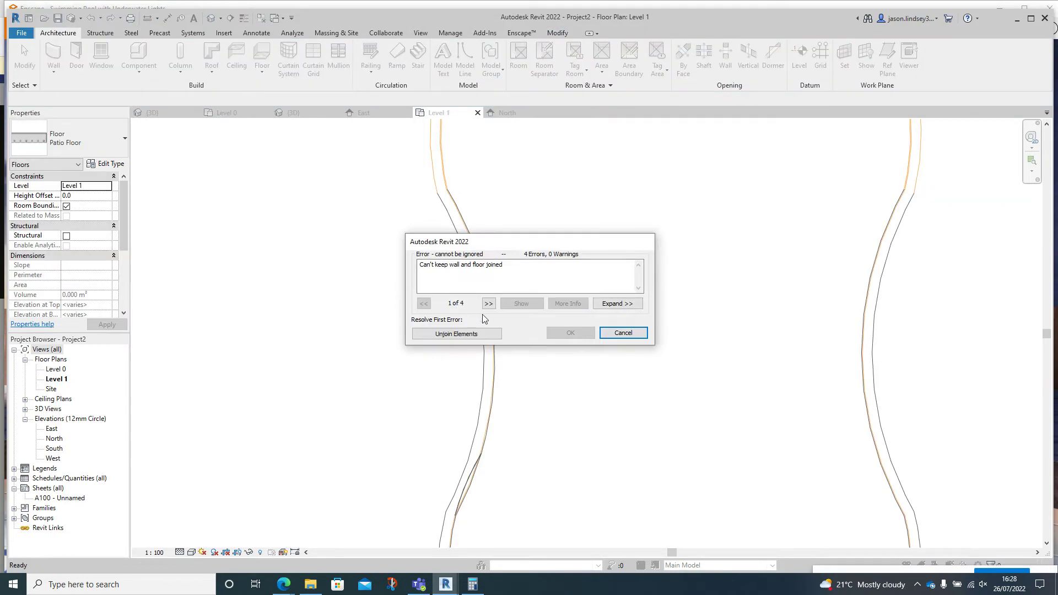
pyautogui.click(477, 334)
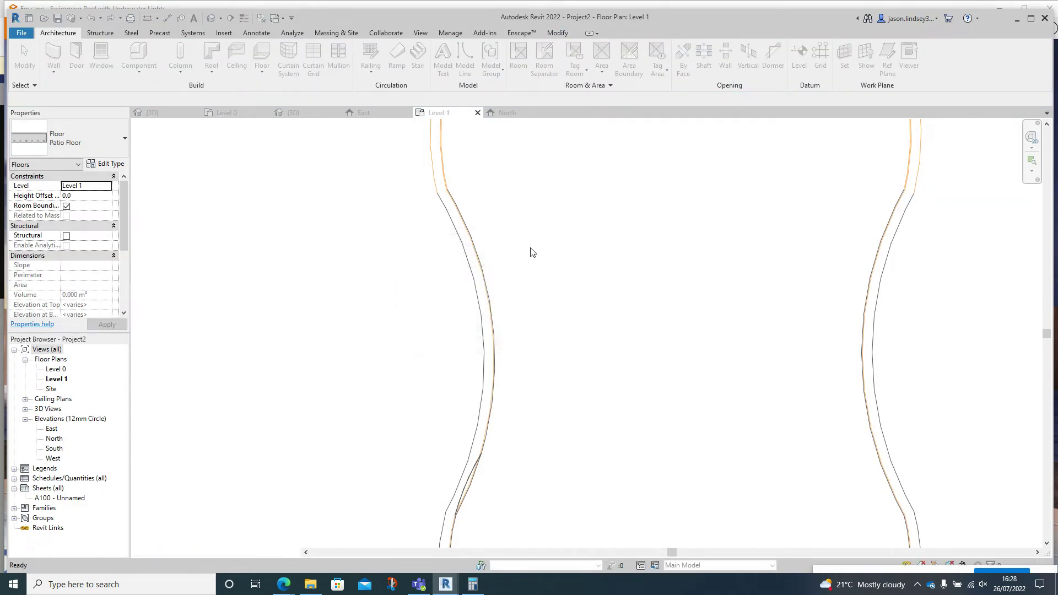
pyautogui.scroll(-3, 520, 232)
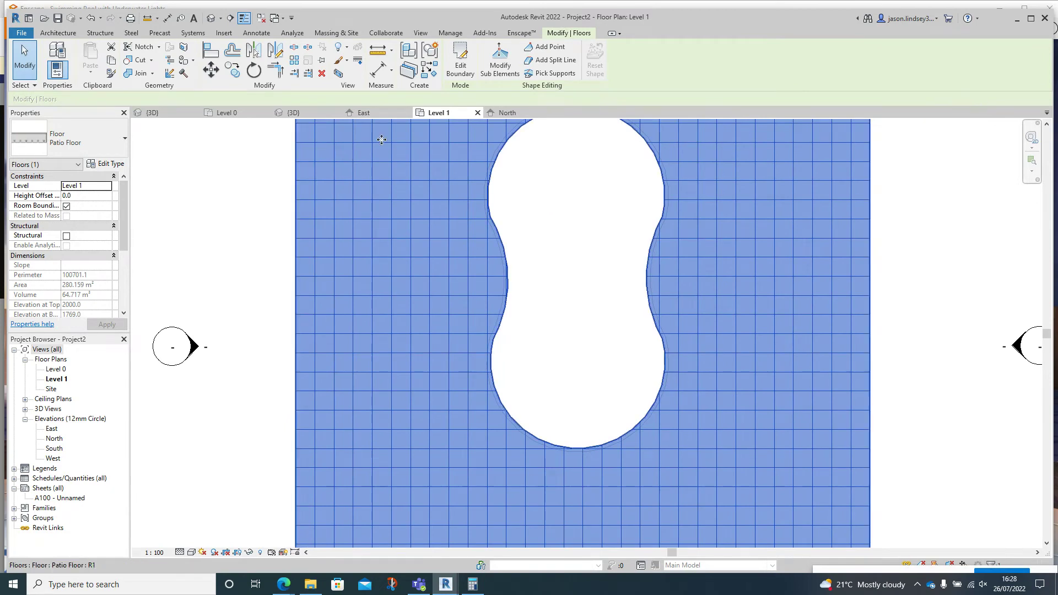
pyautogui.click(293, 112)
pyautogui.keyDown('shift'); pyautogui.moveTo(441, 238); pyautogui.dragTo(404, 272, button='middle'); pyautogui.keyUp('shift')
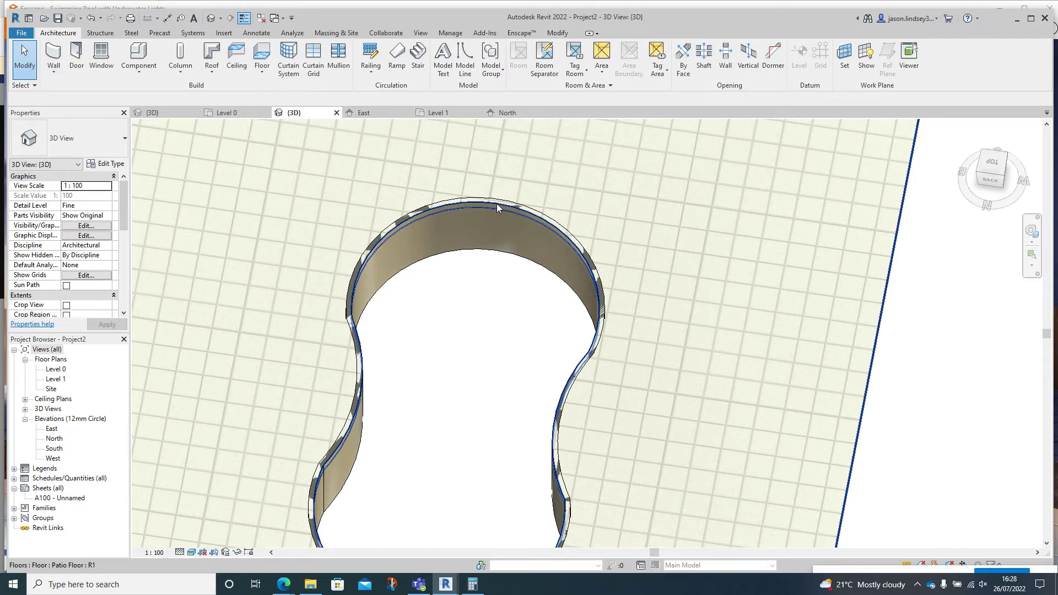
# Select the four chained pool walls and set their Top Offset to -10.
pyautogui.press('Tab')
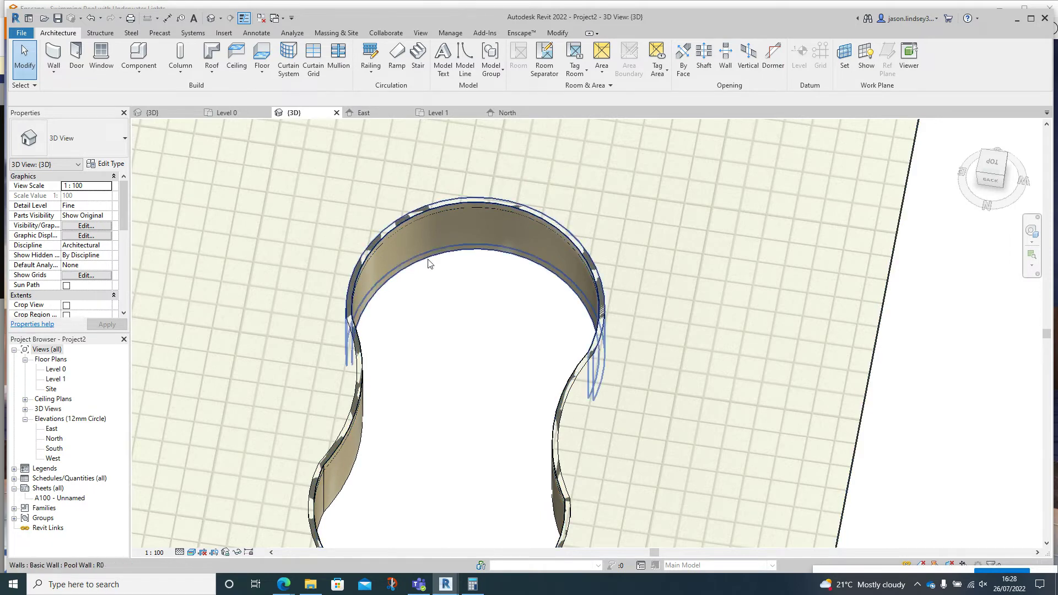
pyautogui.click(429, 261)
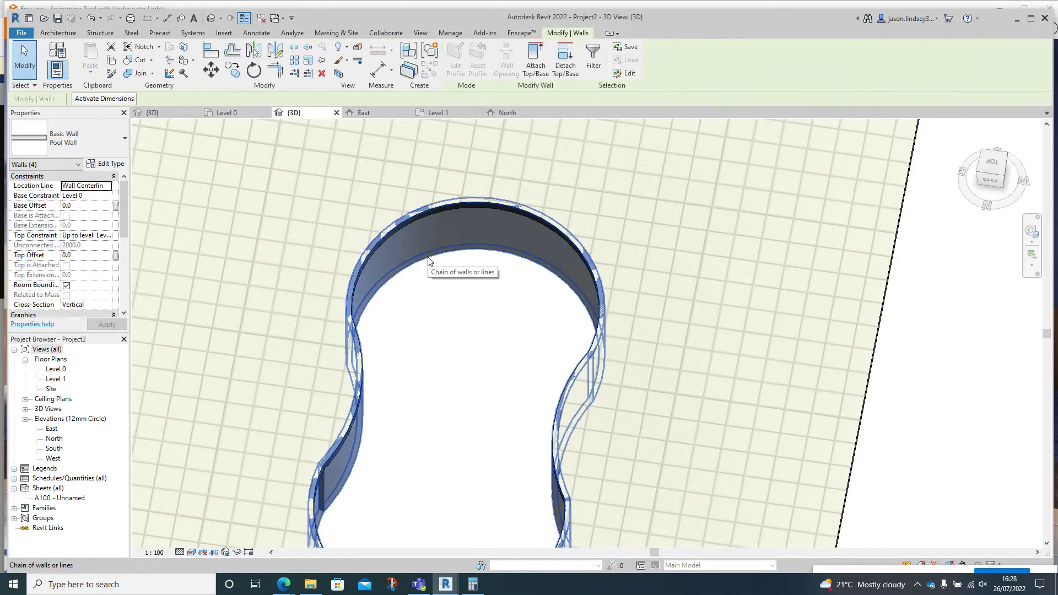
pyautogui.click(76, 254)
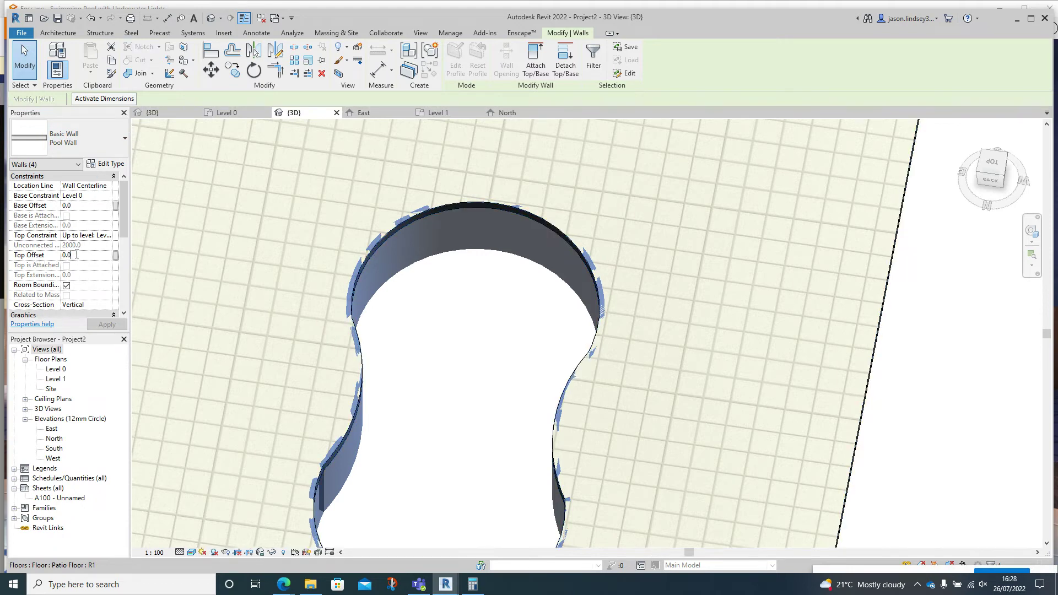
pyautogui.press('BackSpace')
pyautogui.press('BackSpace')
pyautogui.press('BackSpace')
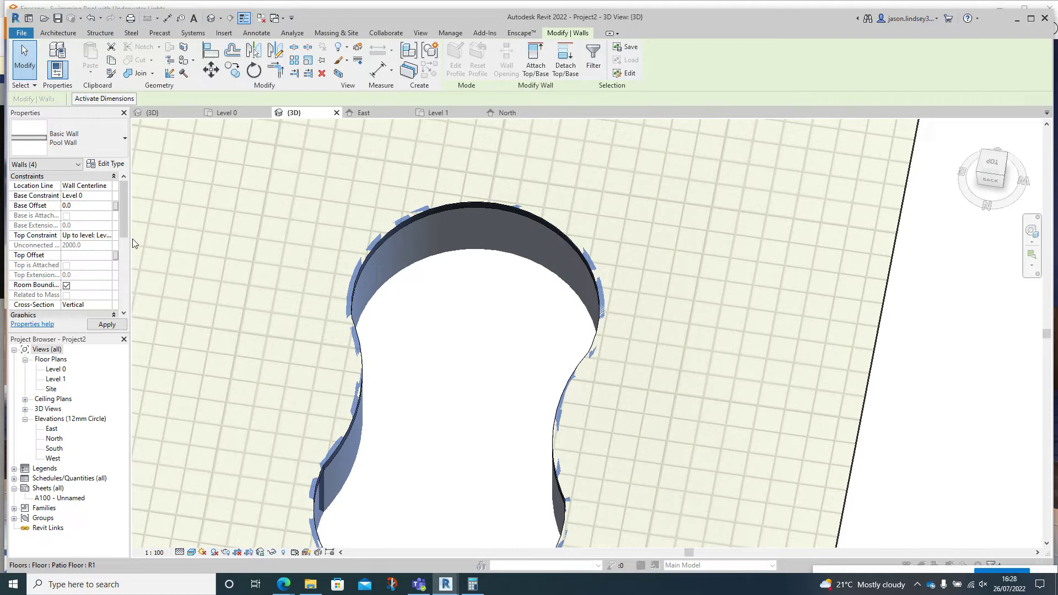
pyautogui.moveTo(132, 243)
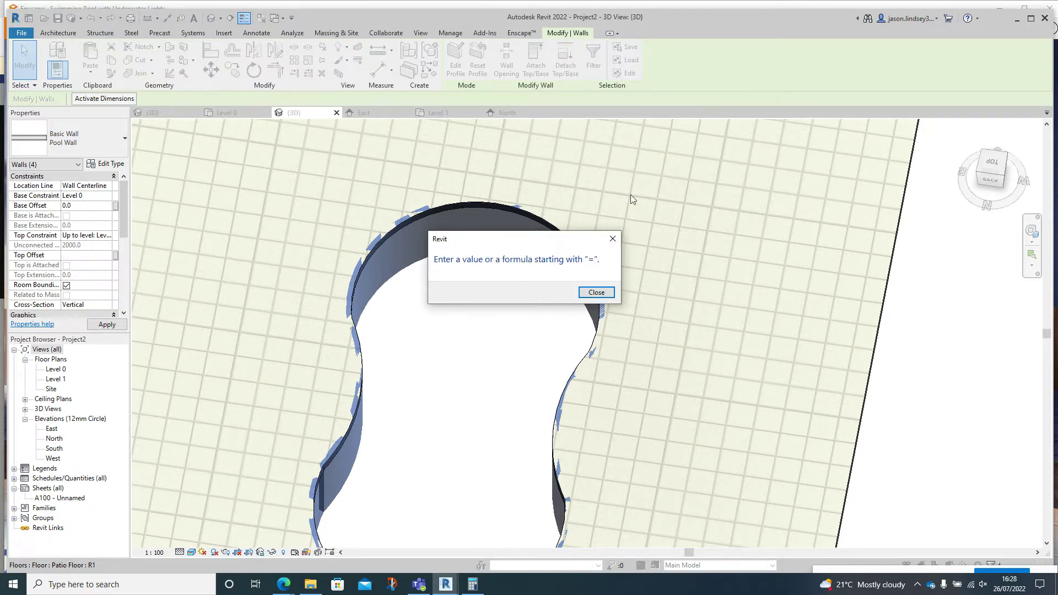
pyautogui.click(596, 292)
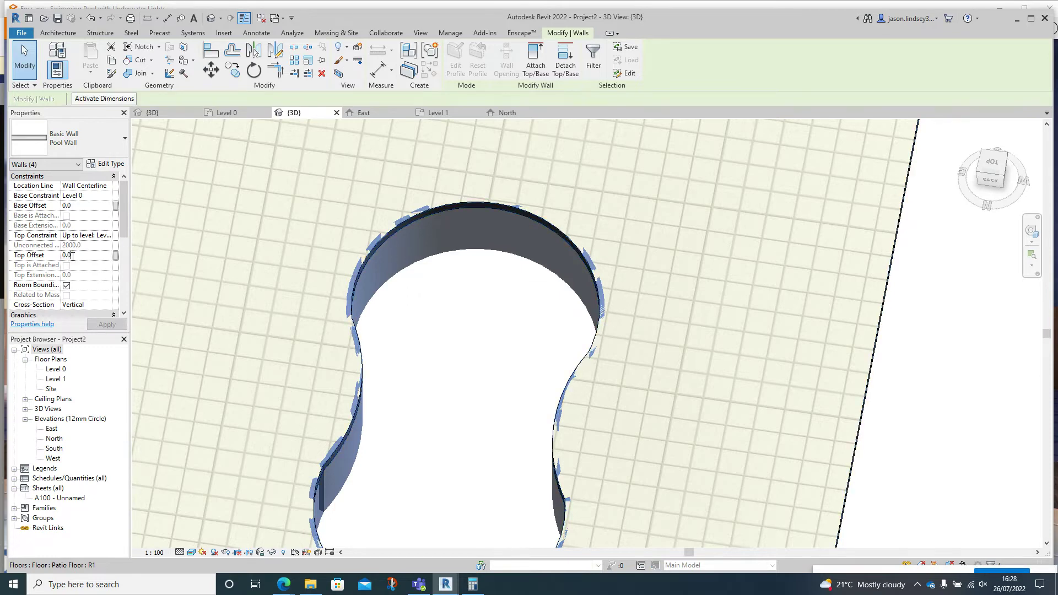
pyautogui.press('BackSpace')
pyautogui.write('-10')
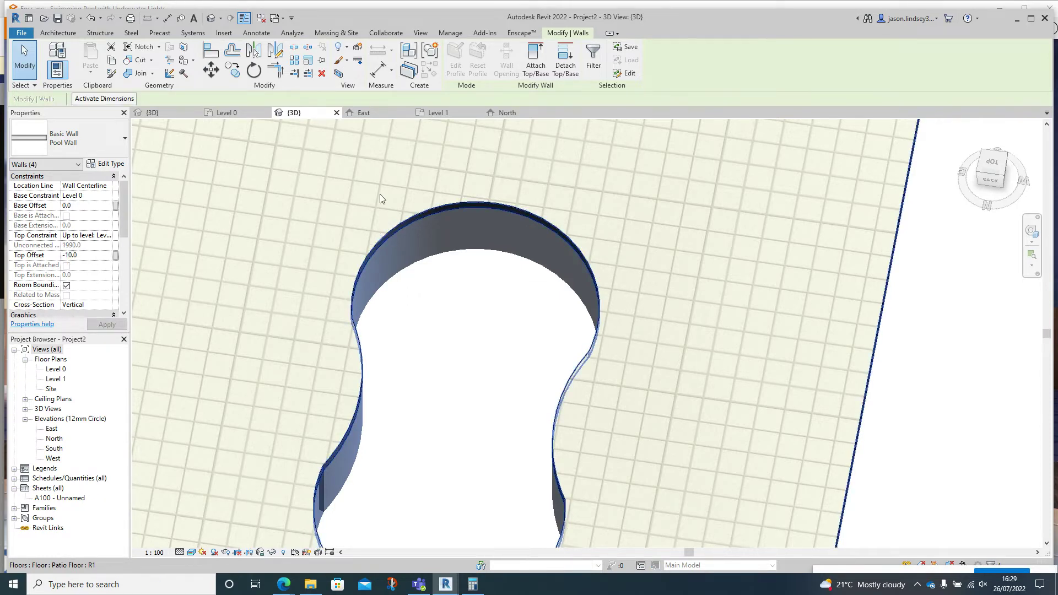
pyautogui.scroll(-3, 418, 347)
pyautogui.scroll(2, 437, 340)
# Deselect the walls and reframe the plan to show the whole pool.
pyautogui.click(437, 339)
pyautogui.scroll(1, 438, 336)
pyautogui.scroll(-1, 420, 303)
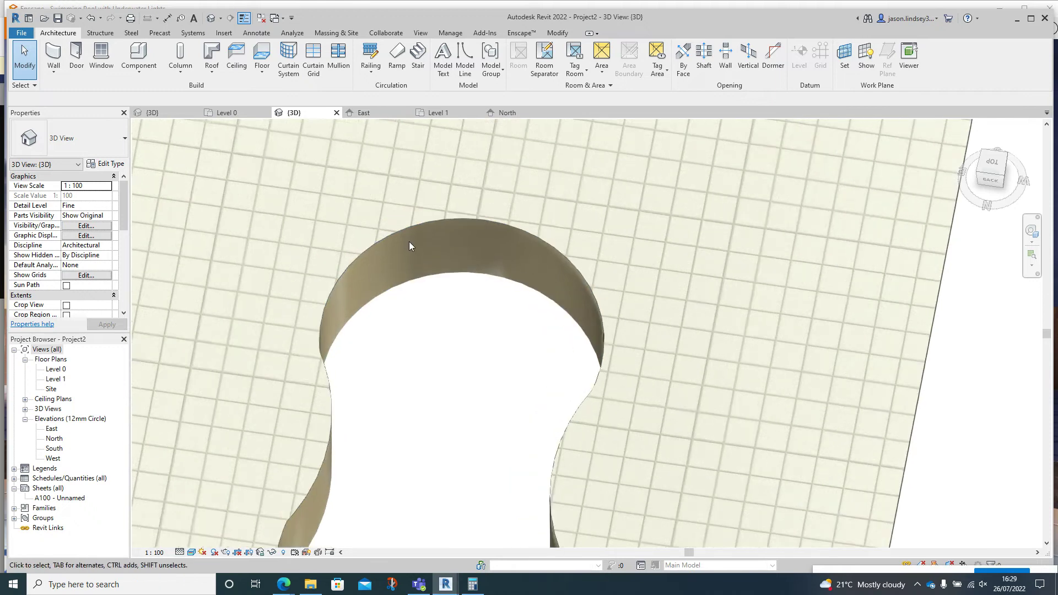
pyautogui.scroll(3, 412, 240)
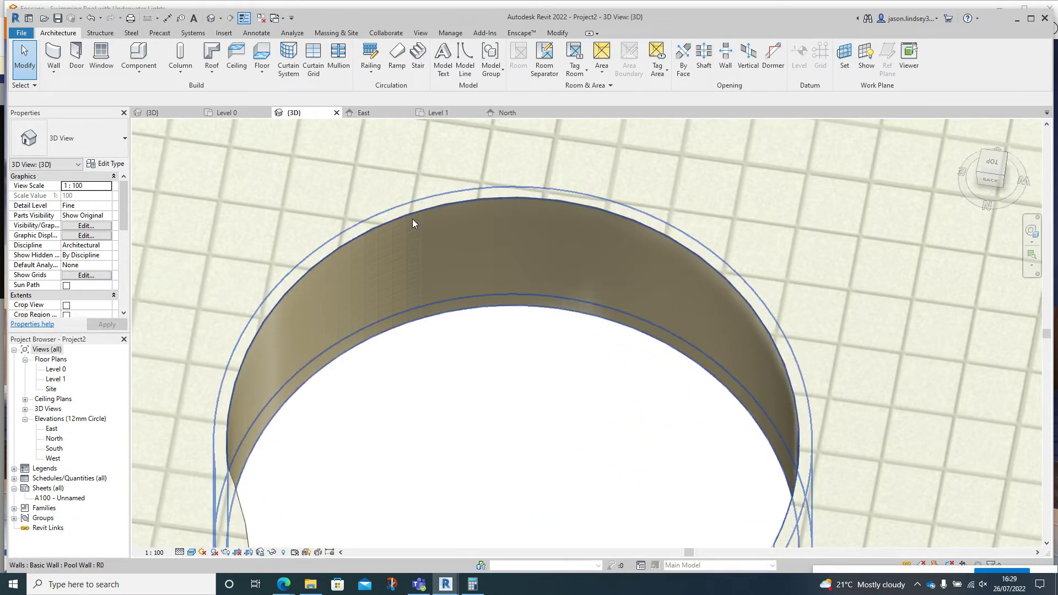
pyautogui.scroll(-1, 488, 380)
pyautogui.scroll(-2, 491, 382)
pyautogui.moveTo(477, 493); pyautogui.dragTo(436, 432, button='middle')
# Start a new floor on Level 0 and duplicate Patio Floor as a 'Pool Floor' type.
pyautogui.click(242, 113)
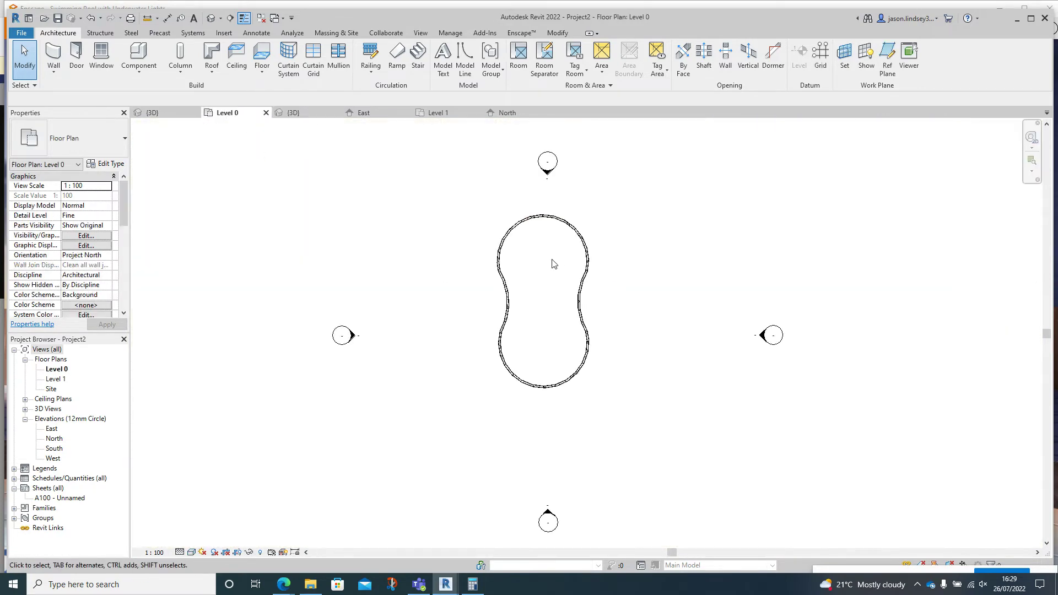
pyautogui.scroll(3, 553, 263)
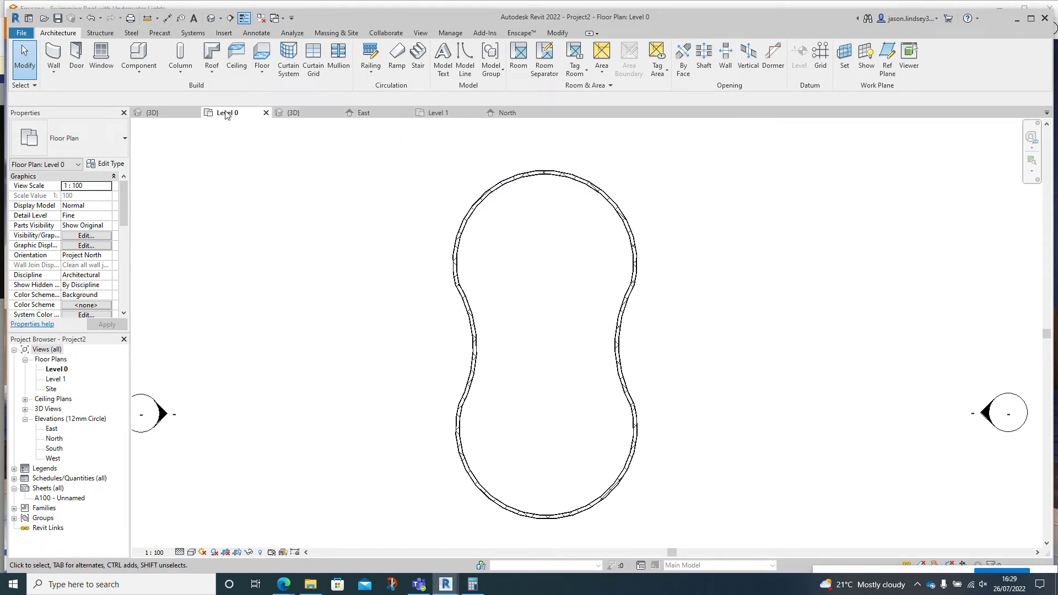
pyautogui.click(262, 54)
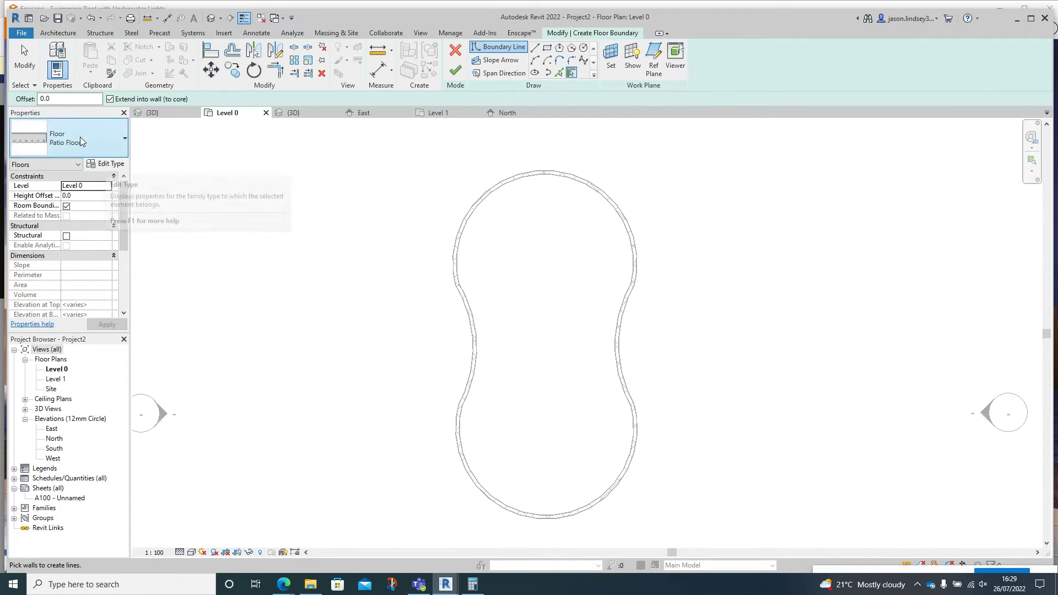
pyautogui.click(106, 163)
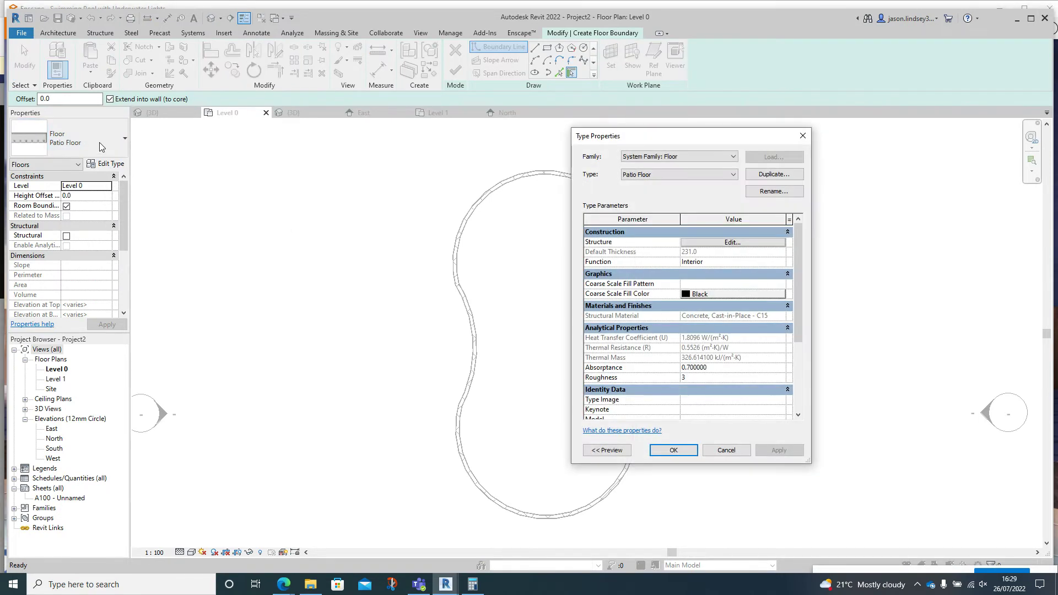
pyautogui.click(774, 174)
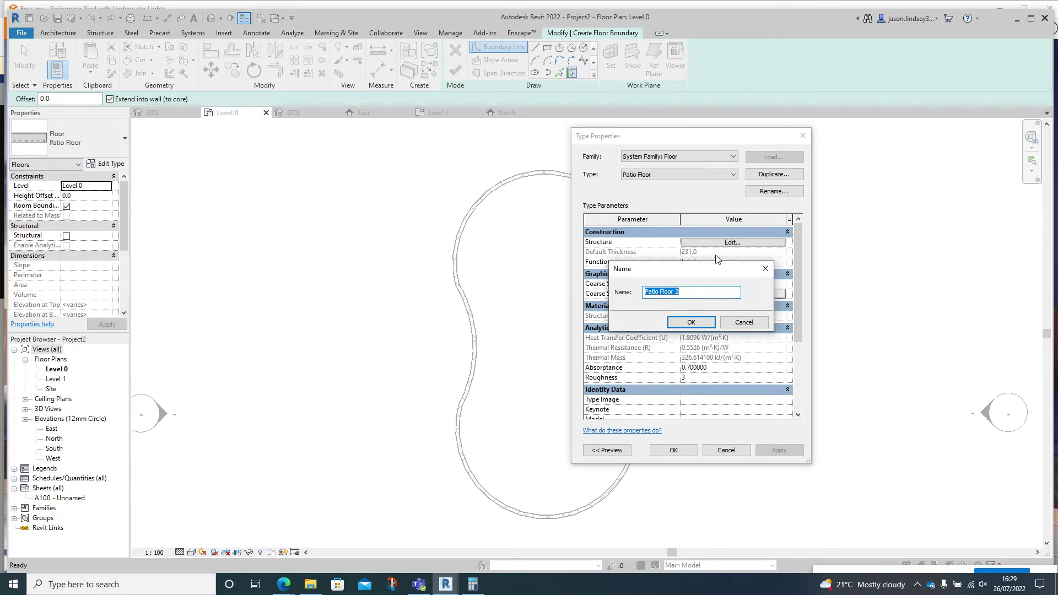
pyautogui.write('P')
pyautogui.press('Return')
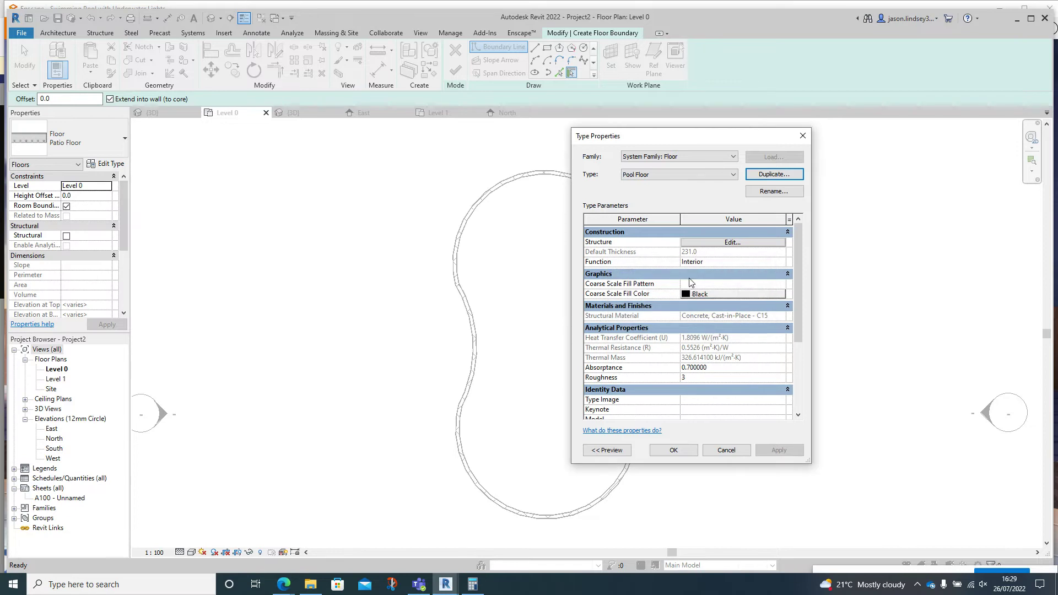
# Set the Pool Floor finish layer material to Tile, Porcelain, 6in and apply.
pyautogui.click(732, 242)
pyautogui.click(661, 239)
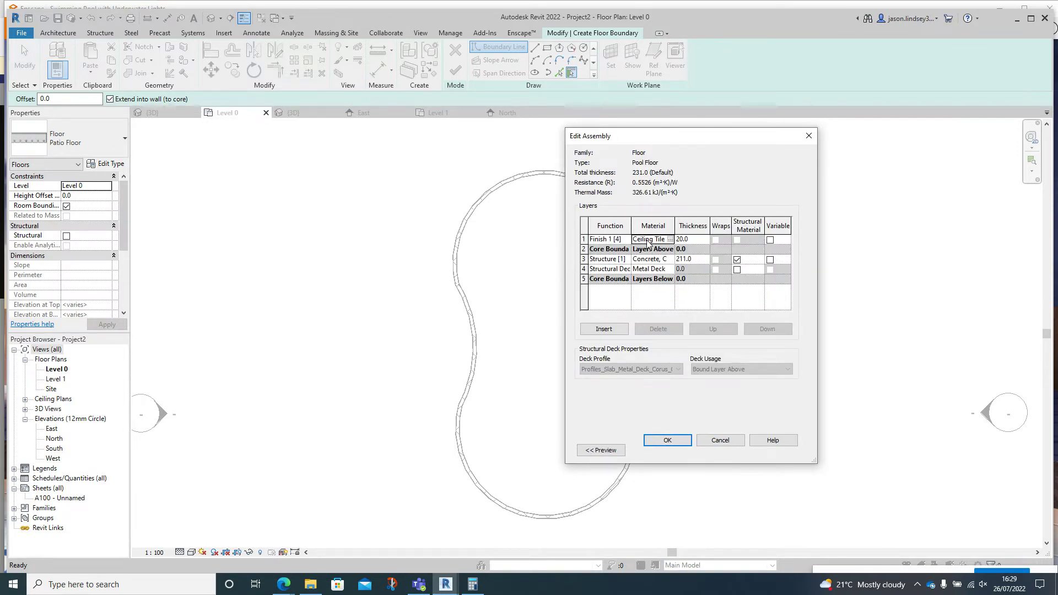
pyautogui.click(670, 239)
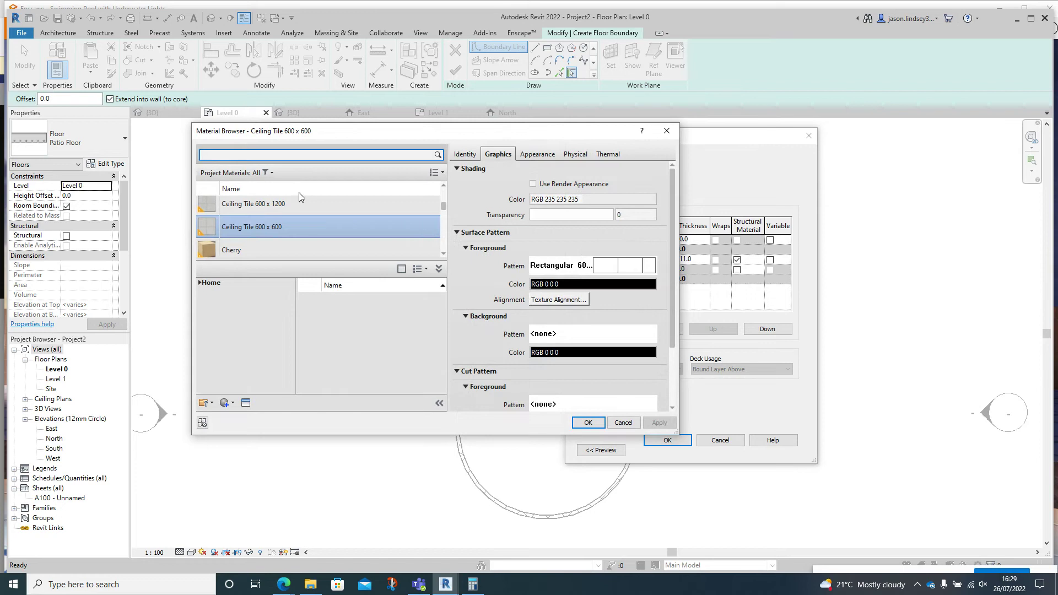
pyautogui.scroll(-5, 293, 231)
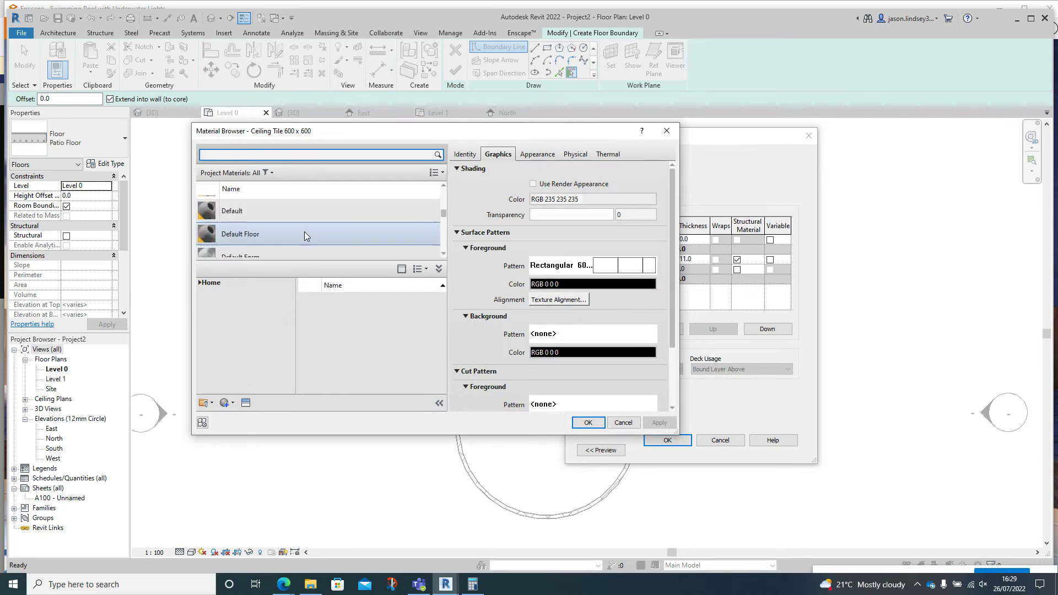
pyautogui.click(276, 156)
pyautogui.write('tile')
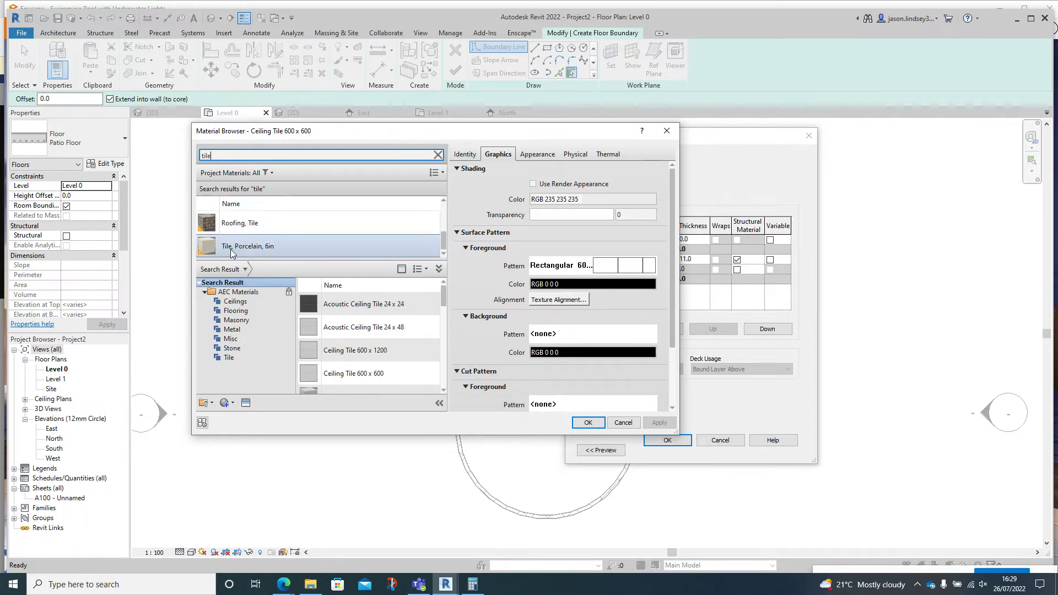
pyautogui.doubleClick(353, 243)
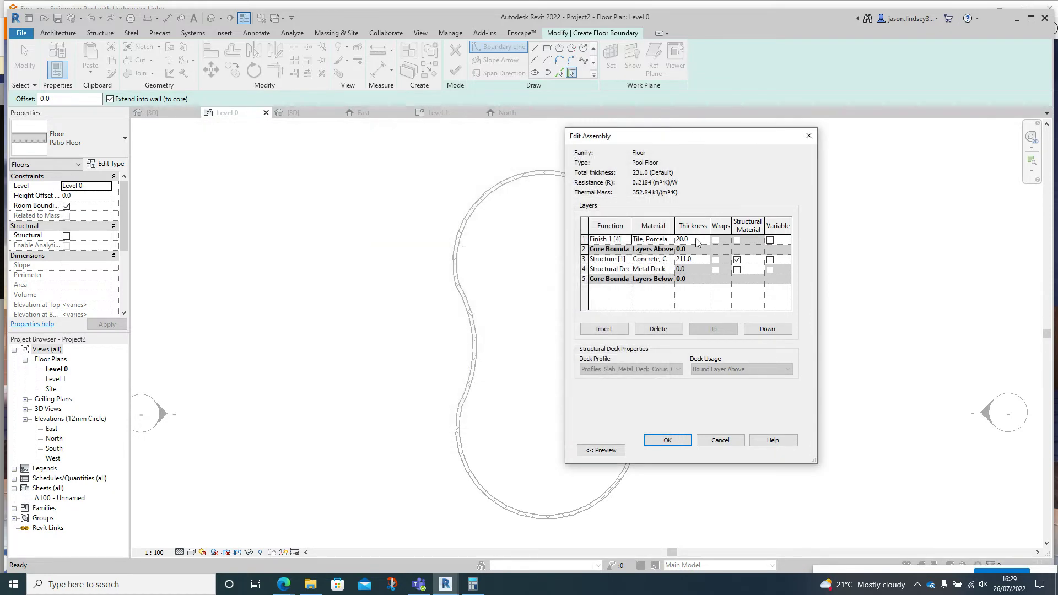
pyautogui.click(667, 440)
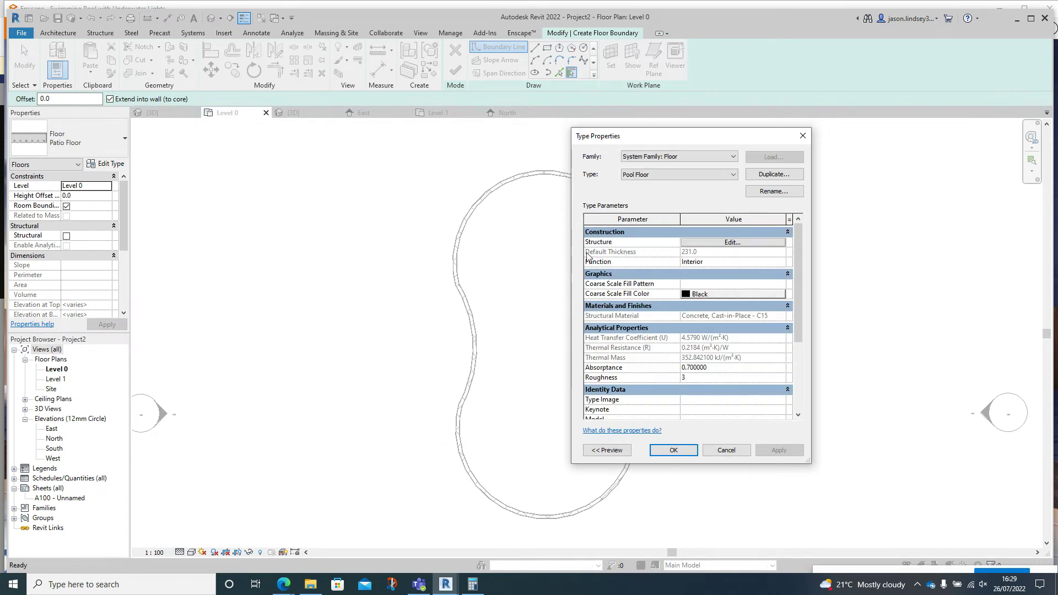
pyautogui.click(673, 450)
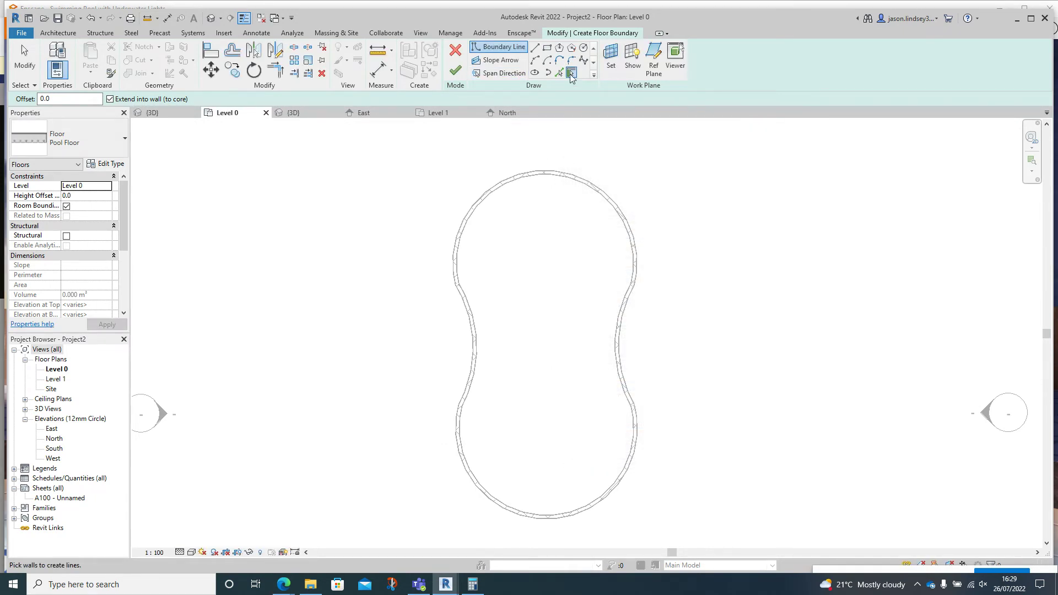
# Bound the pool floor by picking the top, right, bottom and left pool walls, then finish.
pyautogui.click(548, 175)
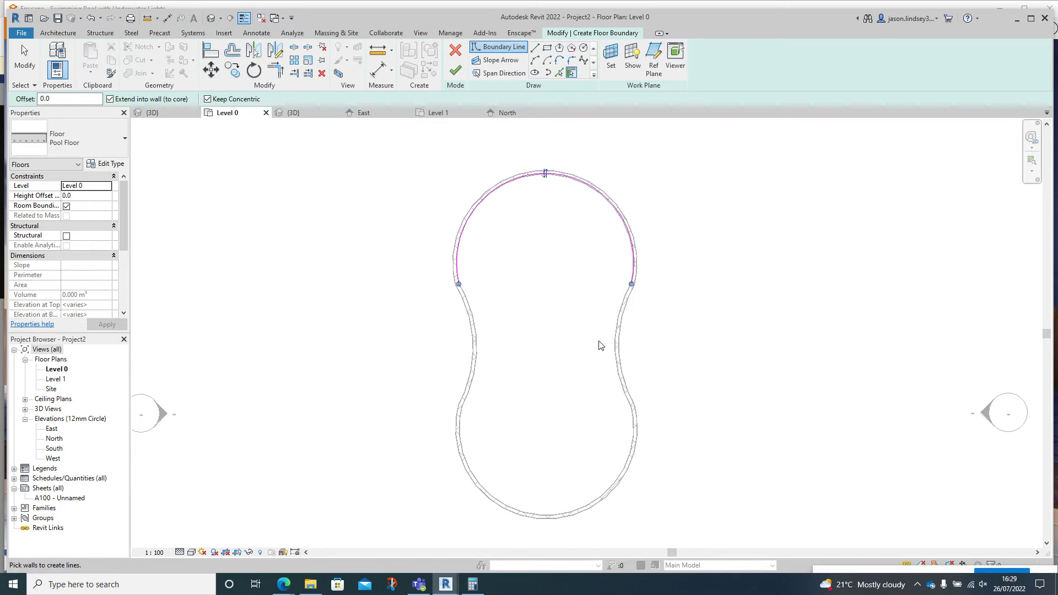
pyautogui.click(613, 347)
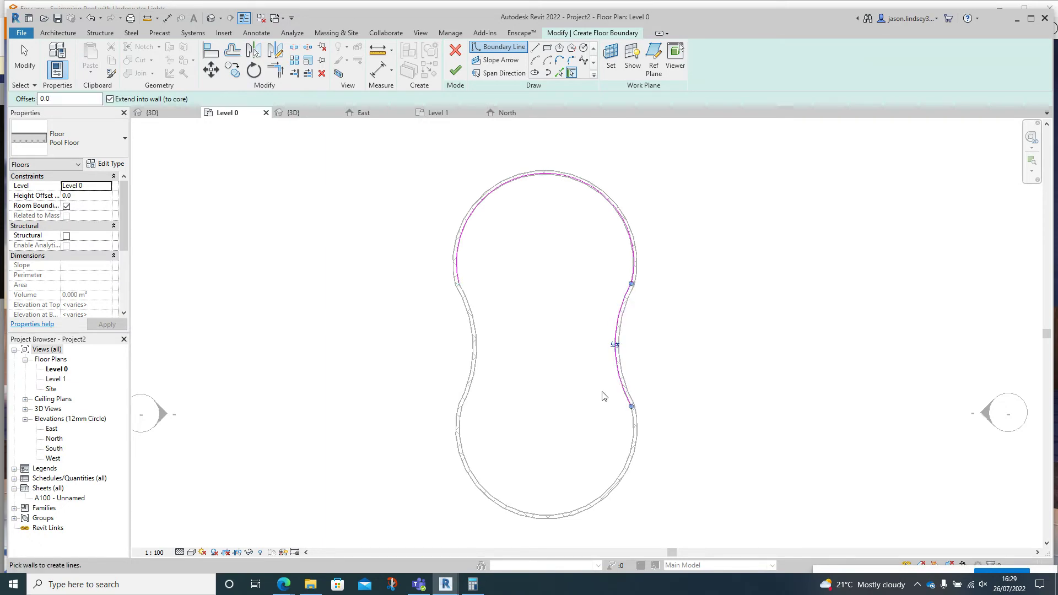
pyautogui.click(589, 505)
pyautogui.click(479, 353)
pyautogui.click(455, 69)
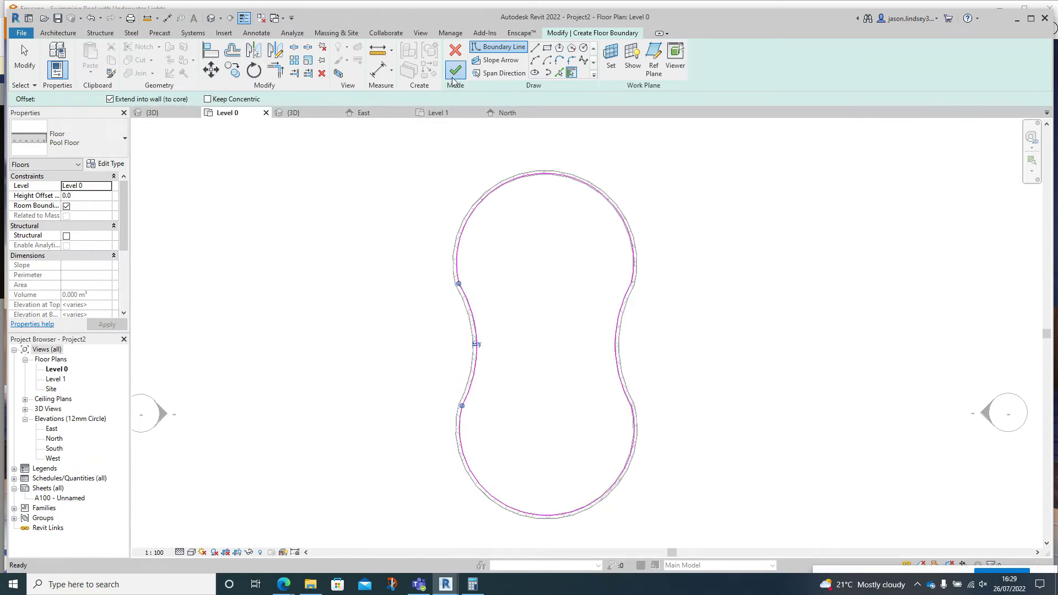
# Inspect the new pool floor in 3D and select the Patio Floor slab.
pyautogui.click(298, 112)
pyautogui.scroll(-5, 346, 216)
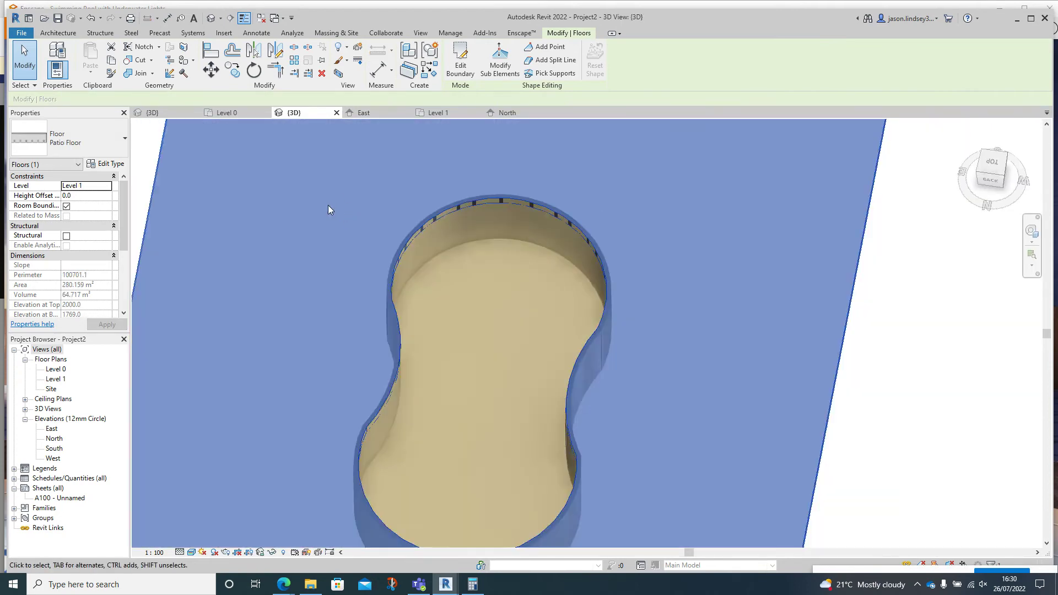
pyautogui.click(201, 177)
pyautogui.keyDown('shift'); pyautogui.moveTo(421, 211); pyautogui.dragTo(349, 359, button='middle'); pyautogui.keyUp('shift')
pyautogui.scroll(5, 496, 221)
pyautogui.scroll(-6, 454, 327)
pyautogui.scroll(6, 352, 358)
pyautogui.scroll(-5, 352, 358)
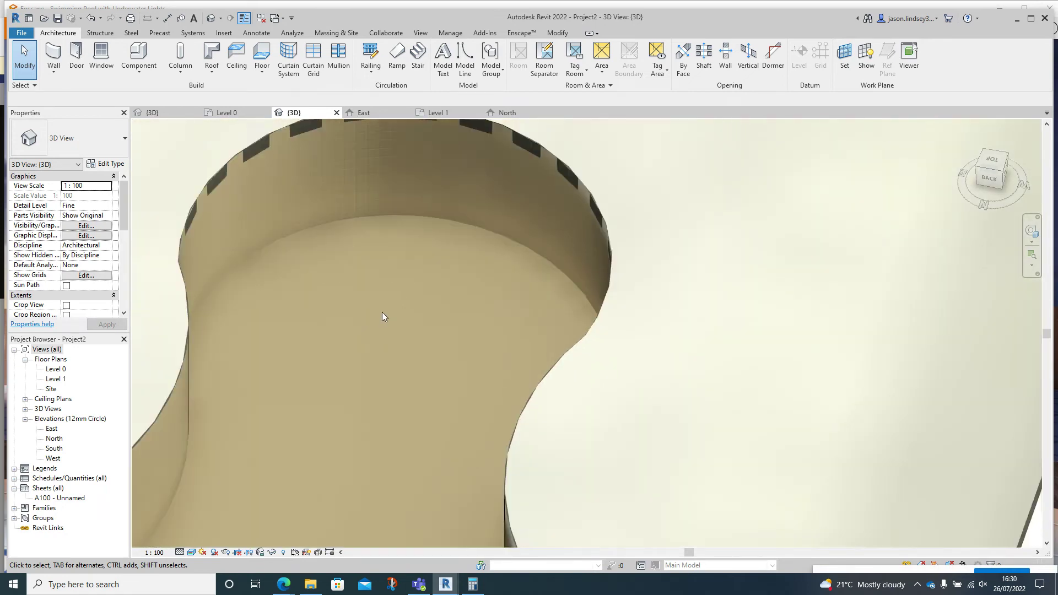
pyautogui.keyDown('shift'); pyautogui.moveTo(391, 316); pyautogui.dragTo(567, 268, button='middle'); pyautogui.keyUp('shift')
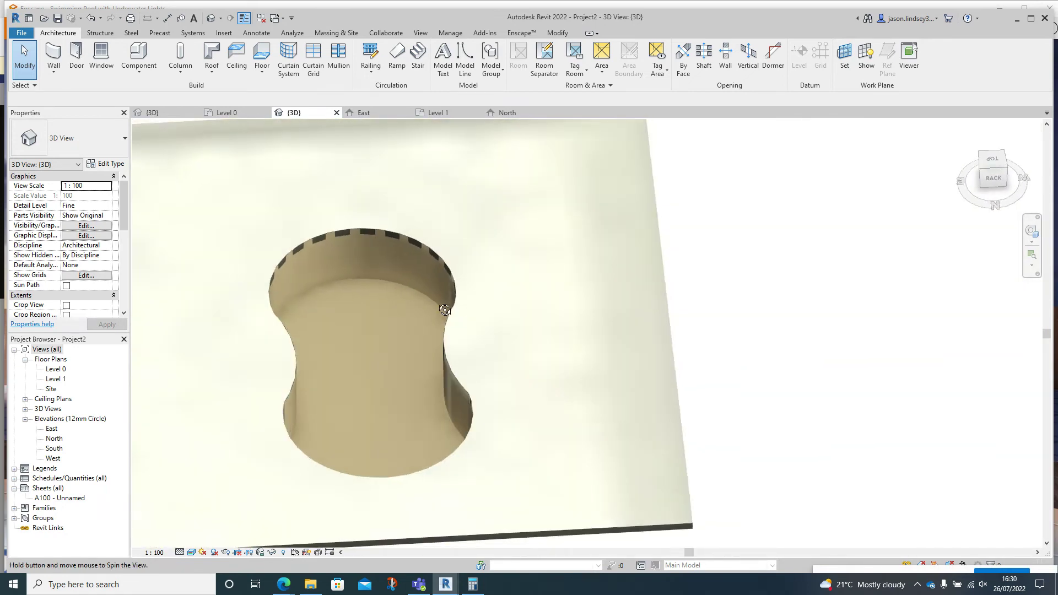
pyautogui.click(660, 235)
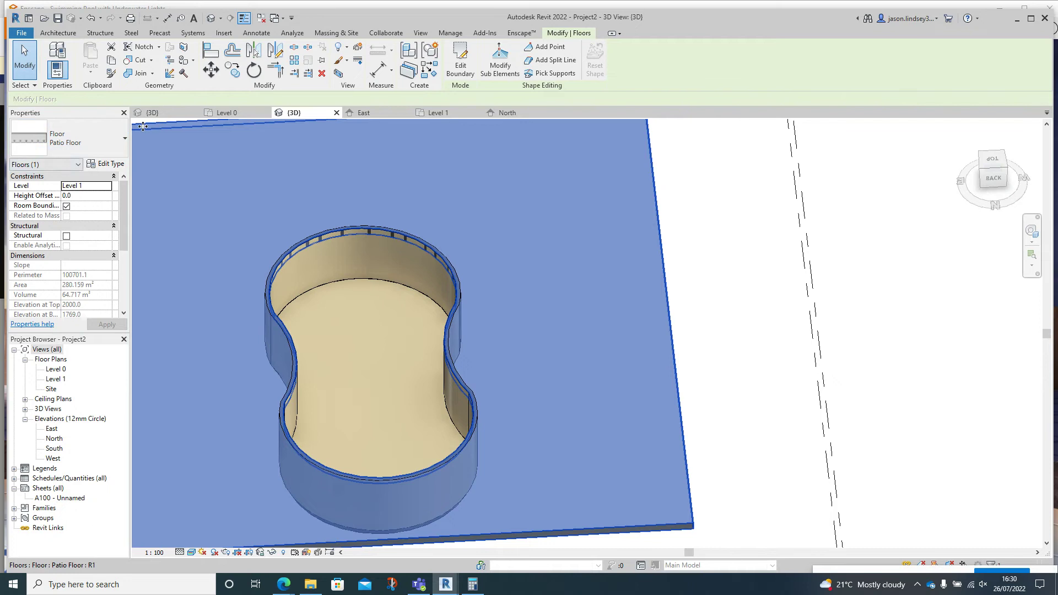
# Apply the Ceiling Tile material settings to the Patio Floor finish layer.
pyautogui.click(113, 164)
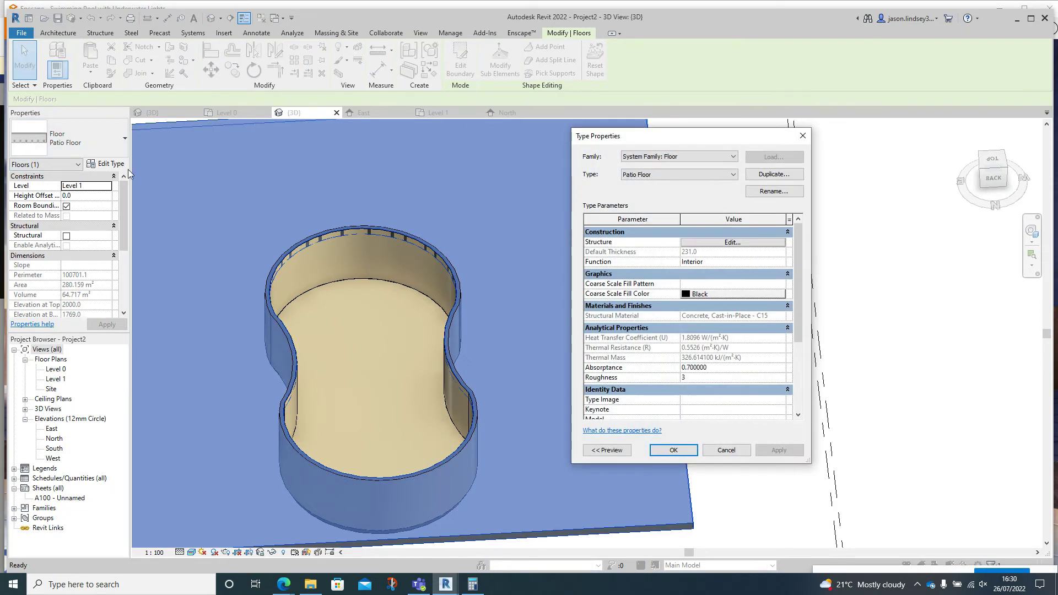
pyautogui.click(732, 242)
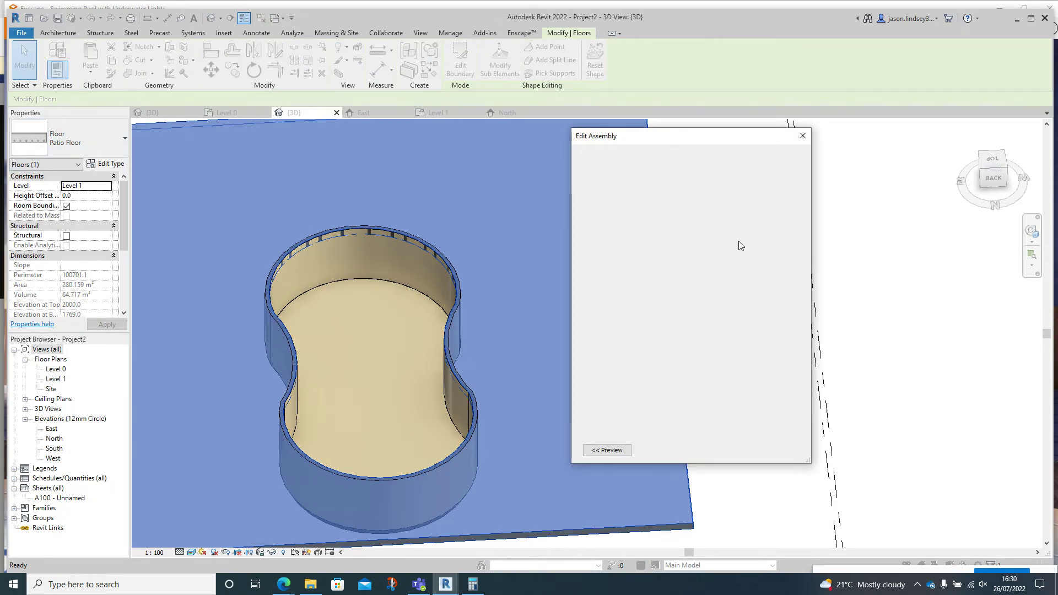
pyautogui.click(670, 240)
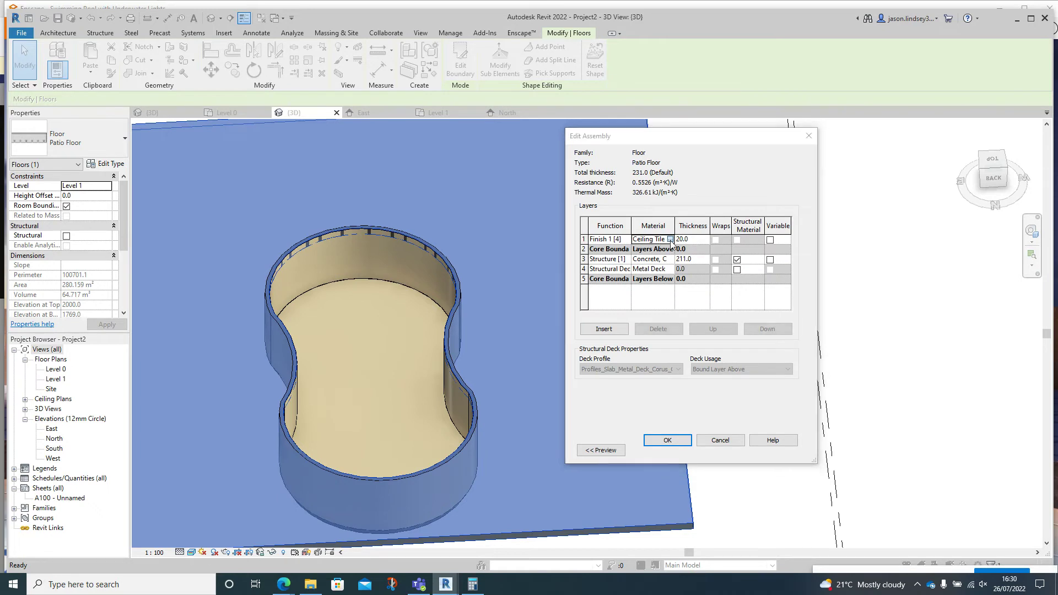
pyautogui.click(588, 422)
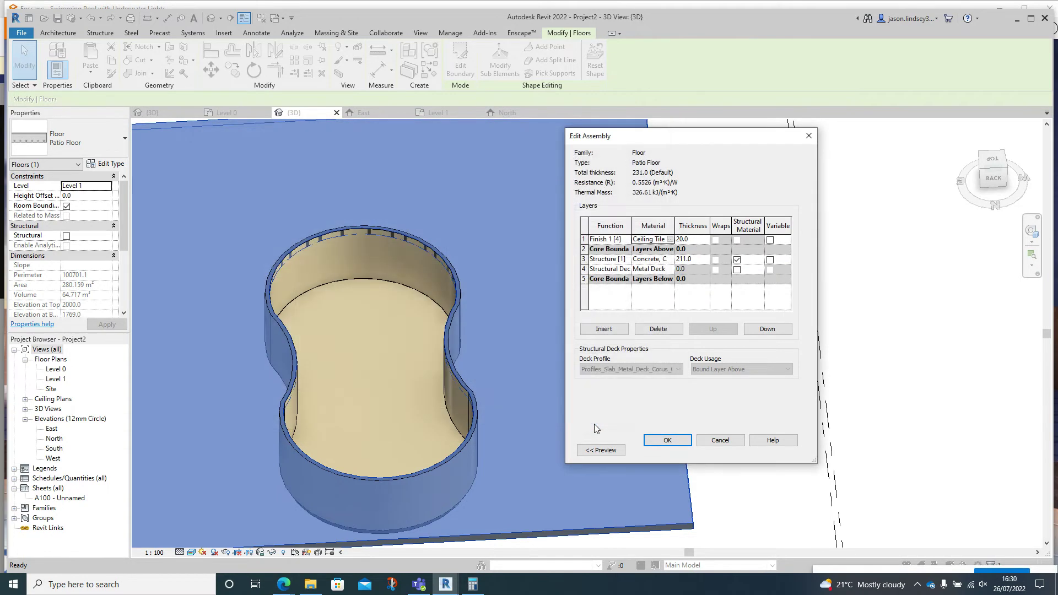
pyautogui.click(672, 451)
pyautogui.click(673, 450)
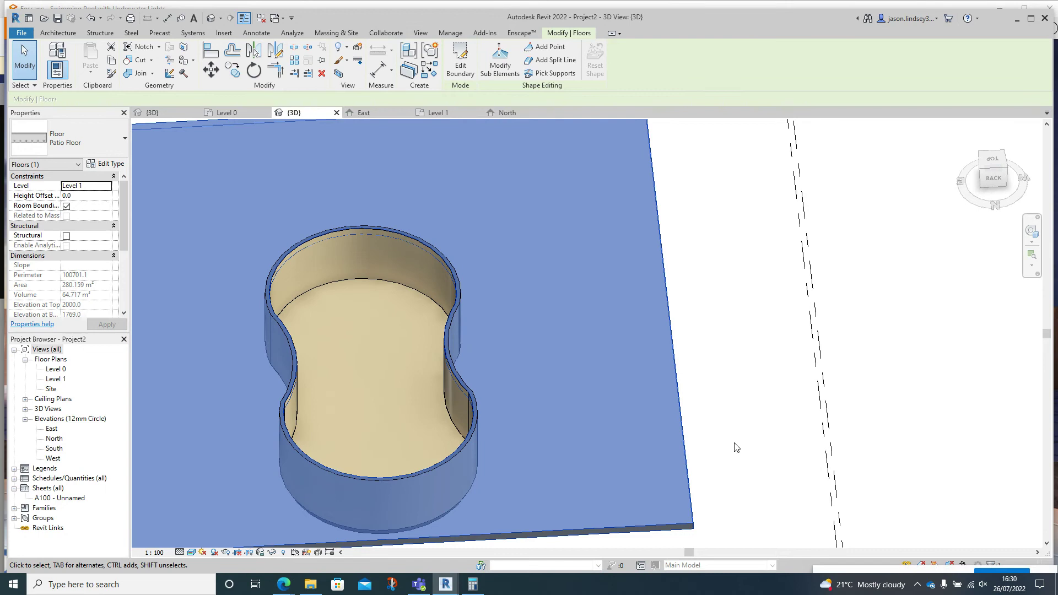
# Deselect the patio and orbit to view the tiled surface around the pool.
pyautogui.click(739, 438)
pyautogui.scroll(-2, 711, 303)
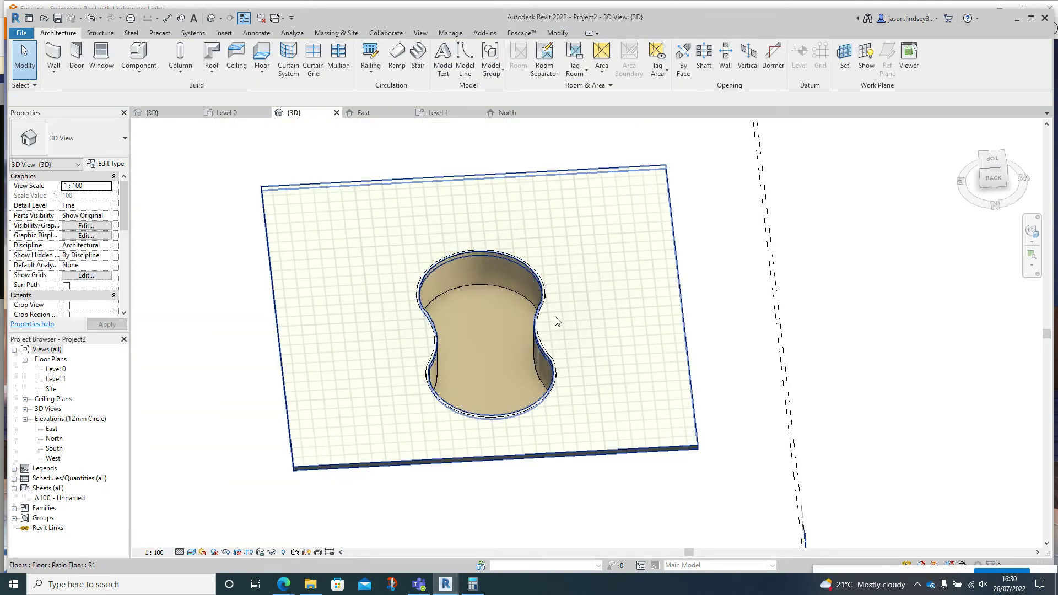
pyautogui.keyDown('shift'); pyautogui.moveTo(555, 321); pyautogui.dragTo(507, 330, button='middle'); pyautogui.keyUp('shift')
pyautogui.scroll(2, 501, 288)
pyautogui.scroll(2, 515, 269)
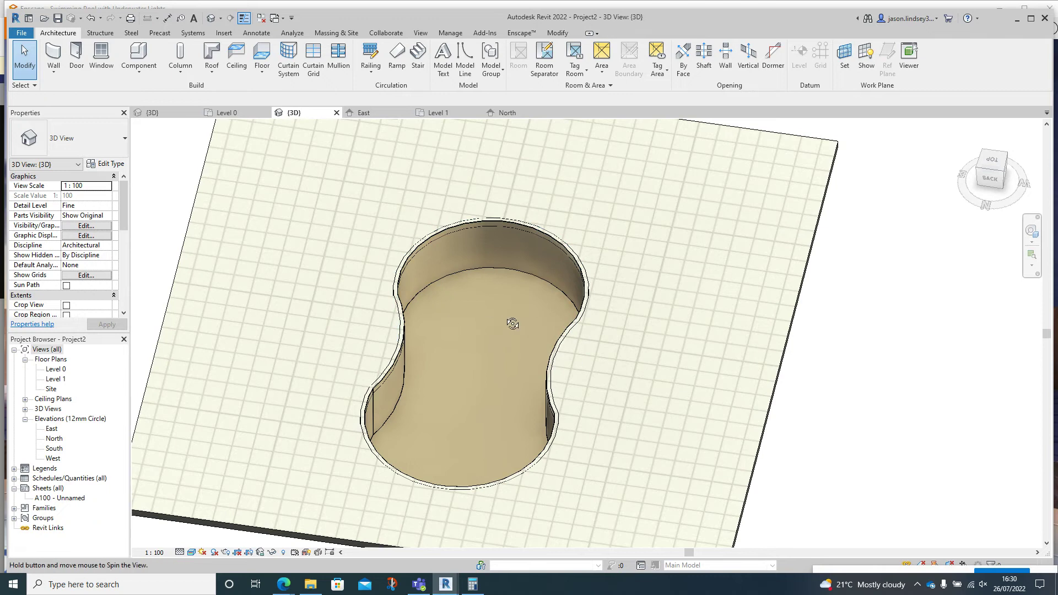
pyautogui.keyDown('shift'); pyautogui.moveTo(503, 314); pyautogui.dragTo(468, 351, button='middle'); pyautogui.keyUp('shift')
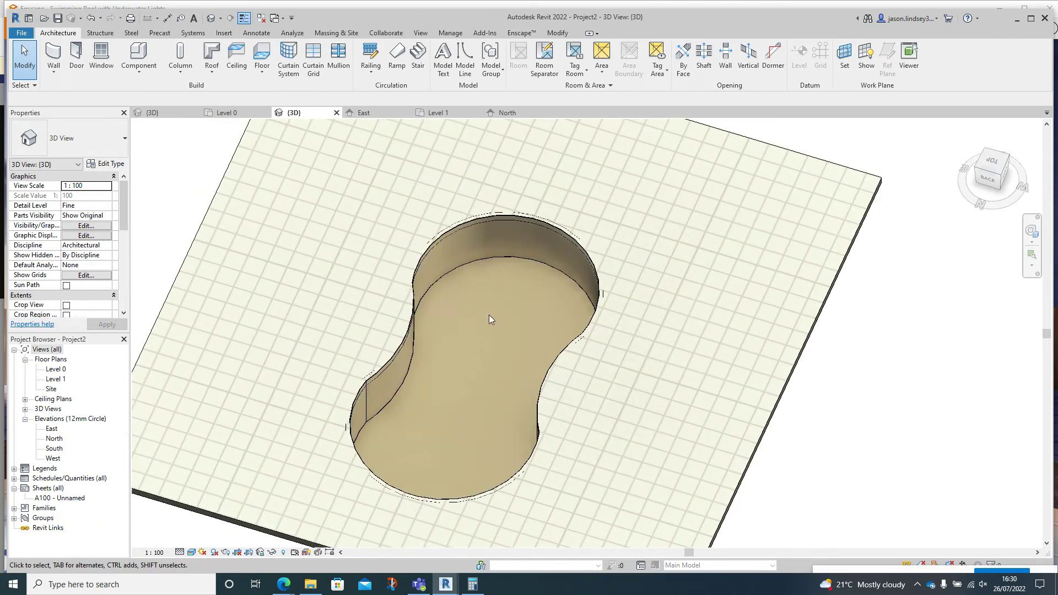
pyautogui.keyDown('shift'); pyautogui.moveTo(478, 315); pyautogui.dragTo(507, 307, button='middle'); pyautogui.keyUp('shift')
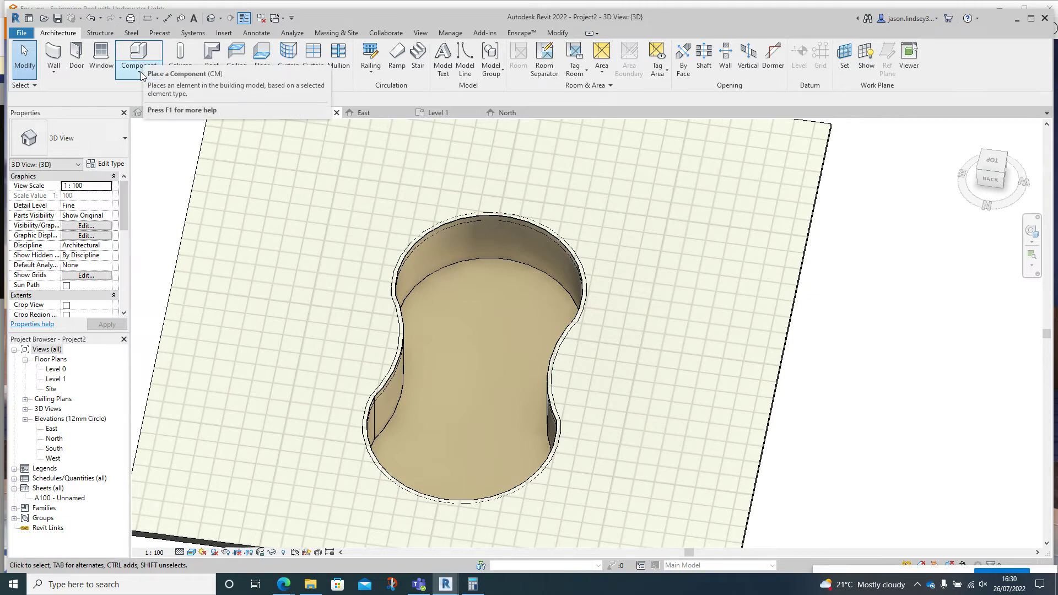
# Create an in-place Generic Models component named Generic Models 1, skipping the save reminder.
pyautogui.click(138, 77)
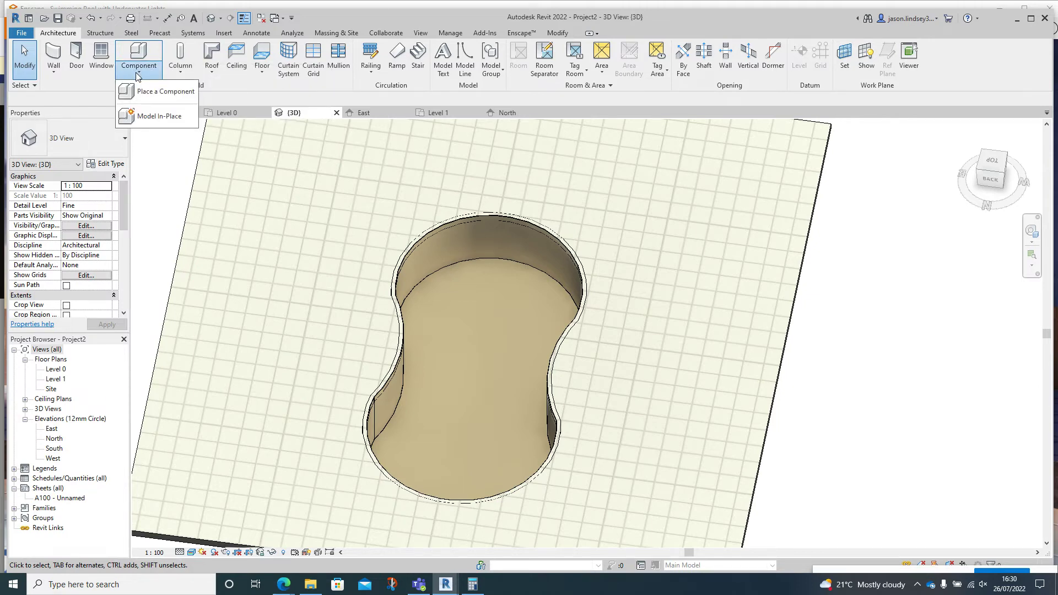
pyautogui.click(153, 116)
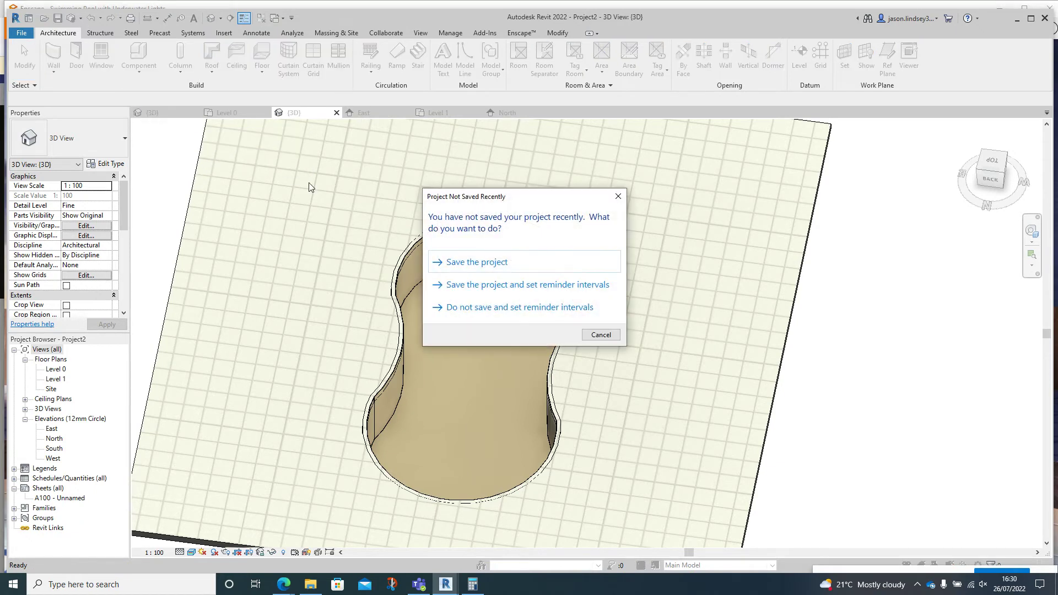
pyautogui.click(601, 334)
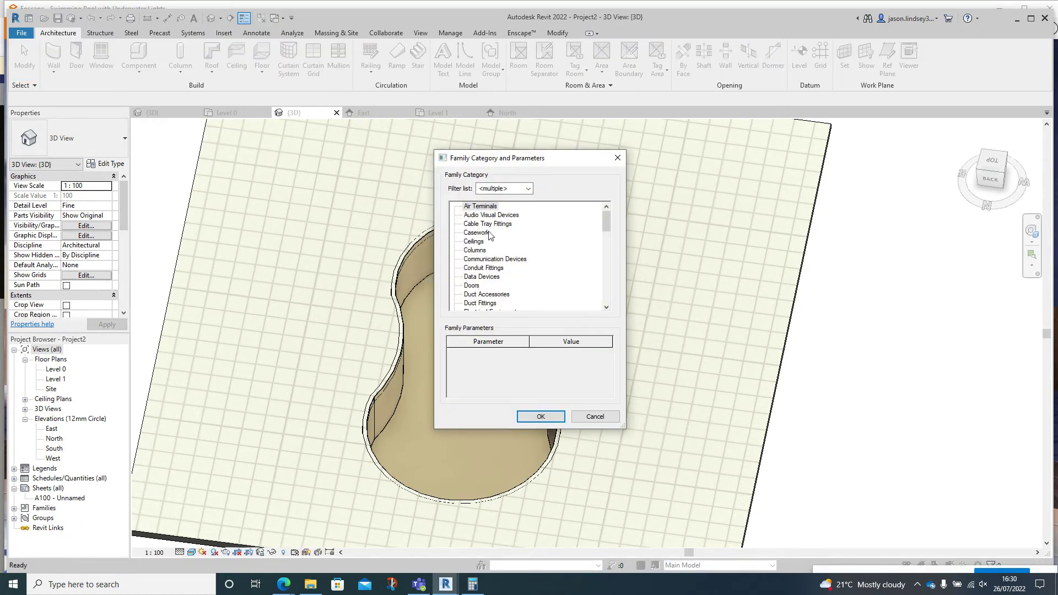
pyautogui.scroll(-3, 494, 240)
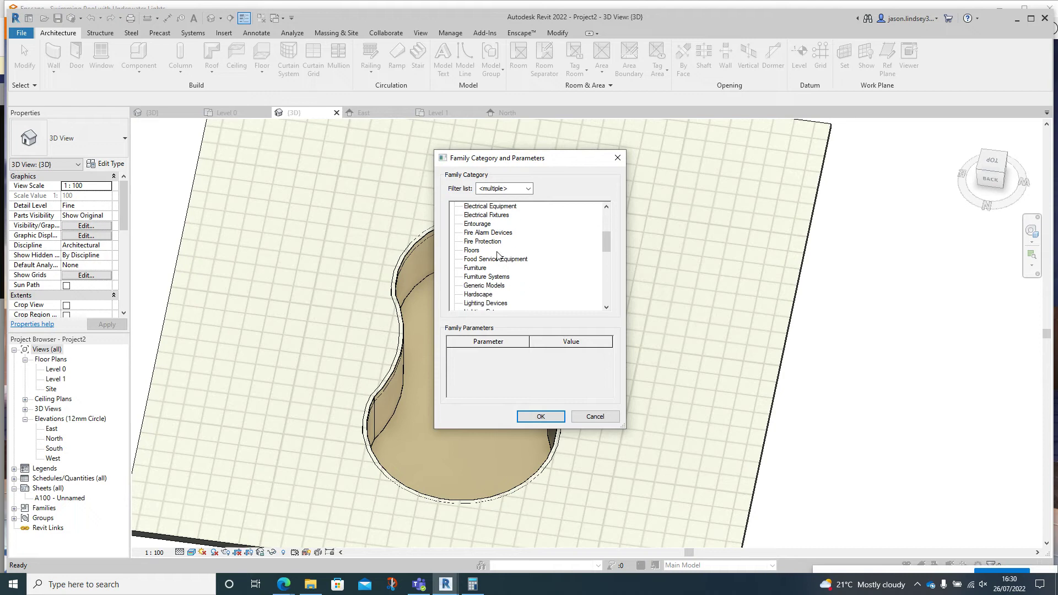
pyautogui.doubleClick(484, 285)
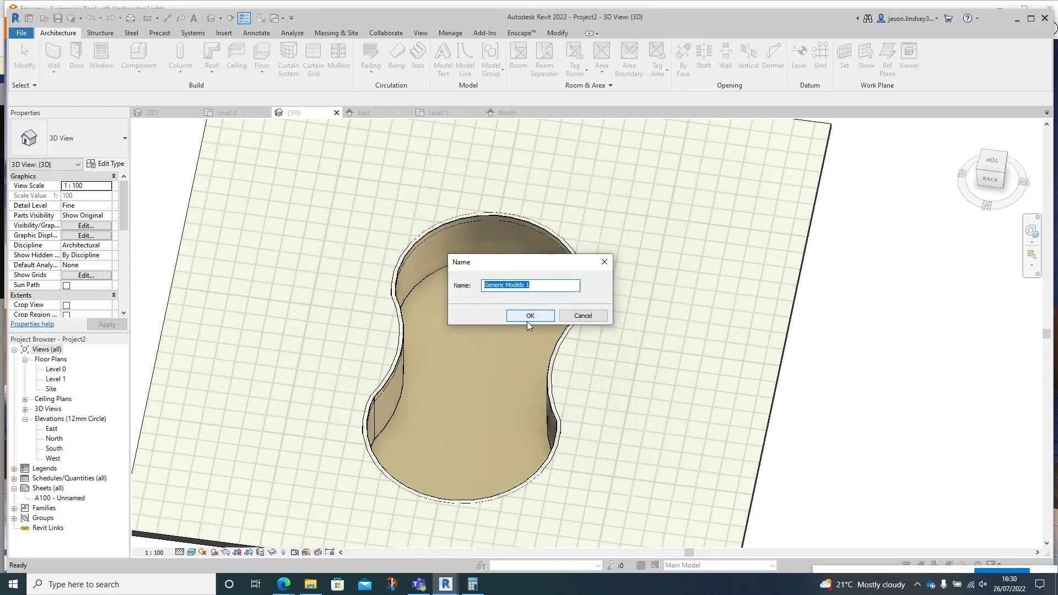
pyautogui.click(520, 317)
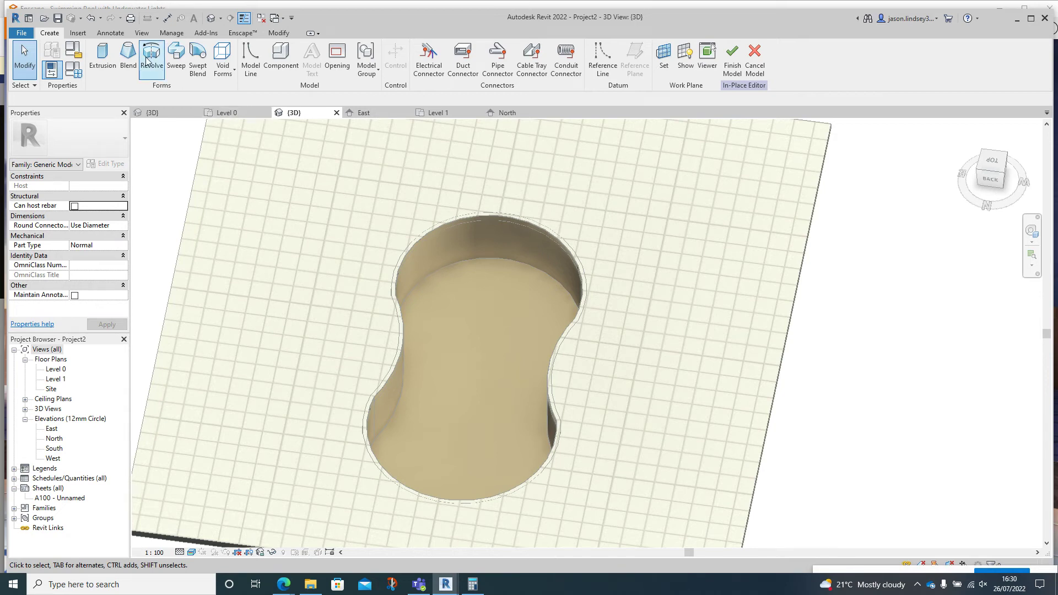
# Start an extrusion on the Level 0 work plane using Pick Lines in the Level 0 plan.
pyautogui.click(104, 53)
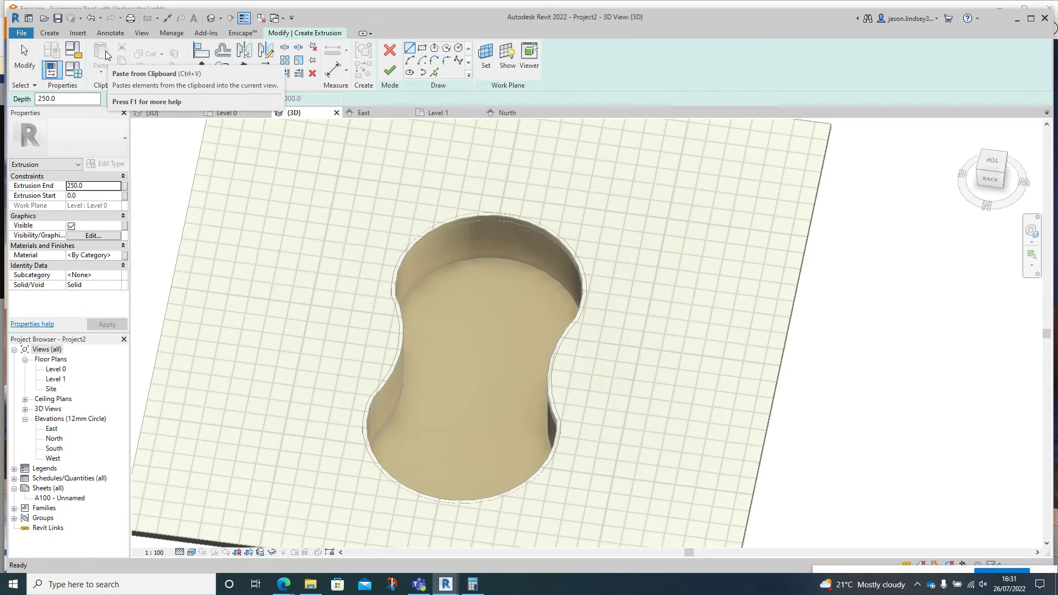
pyautogui.click(486, 55)
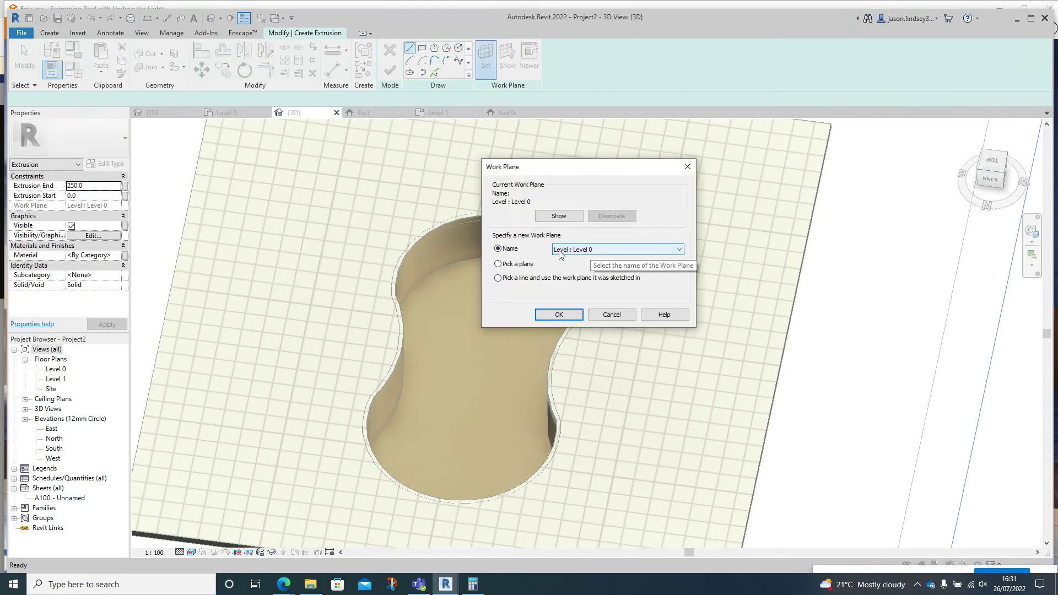
pyautogui.click(559, 315)
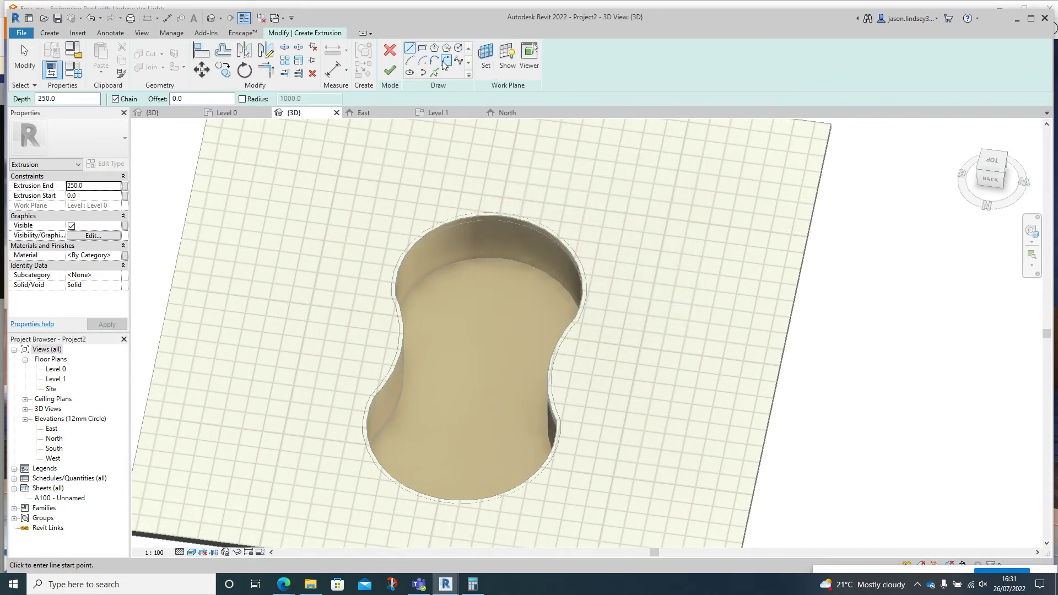
pyautogui.click(434, 73)
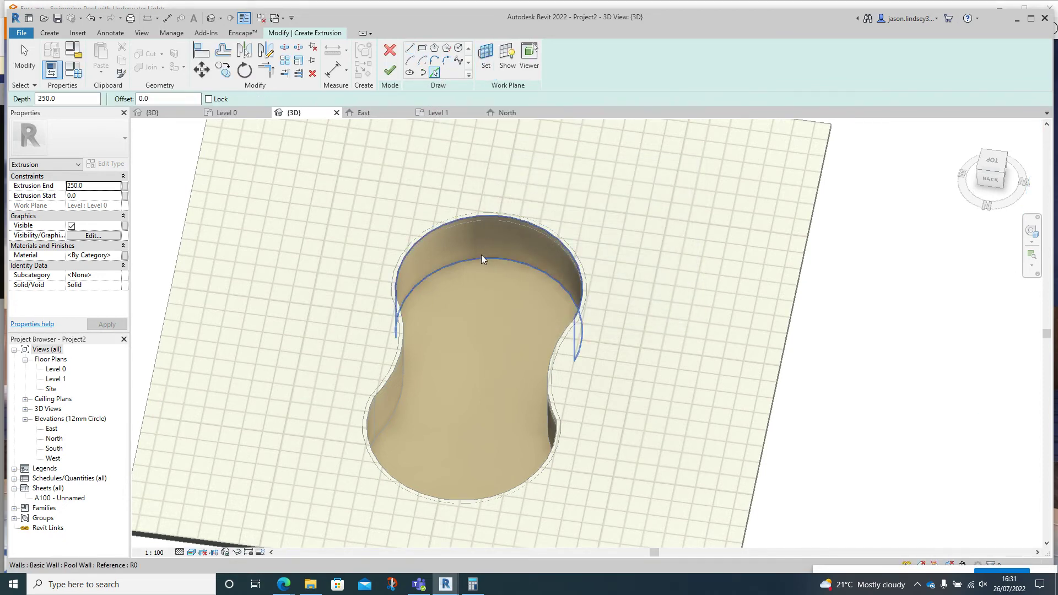
pyautogui.scroll(5, 474, 266)
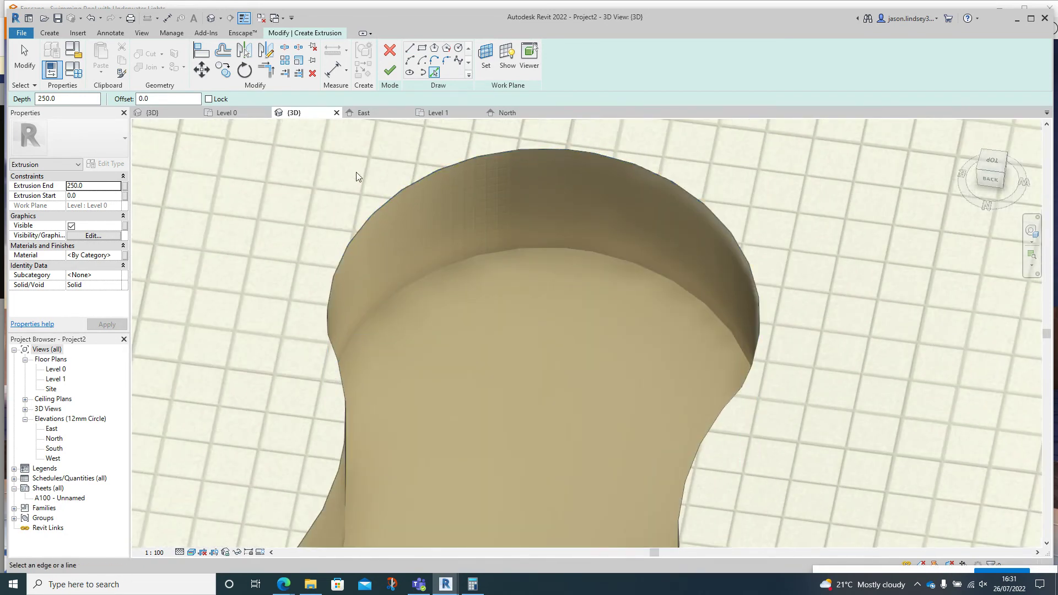
pyautogui.click(215, 113)
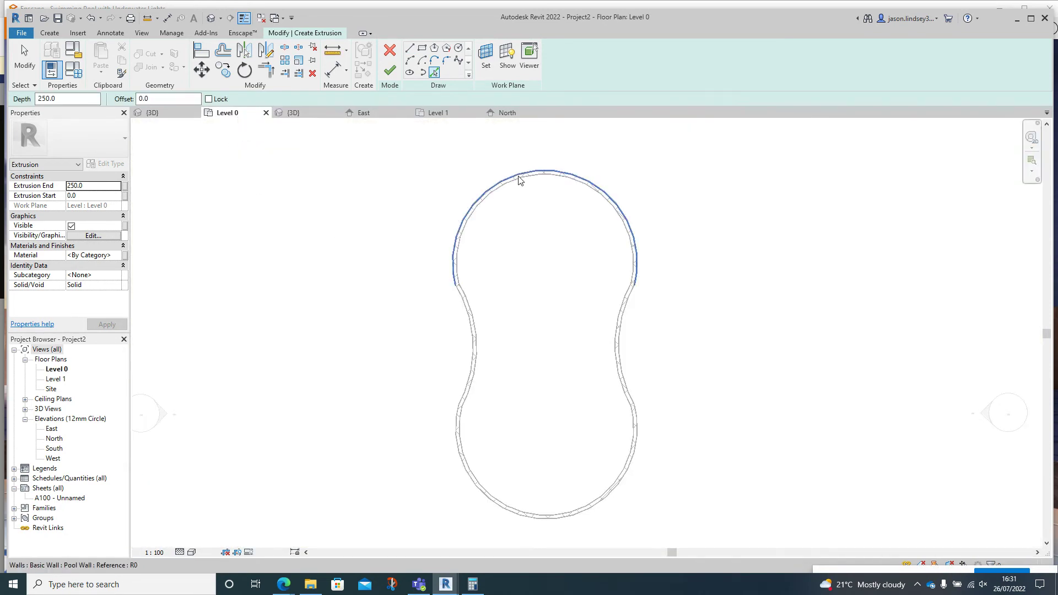
pyautogui.scroll(5, 498, 174)
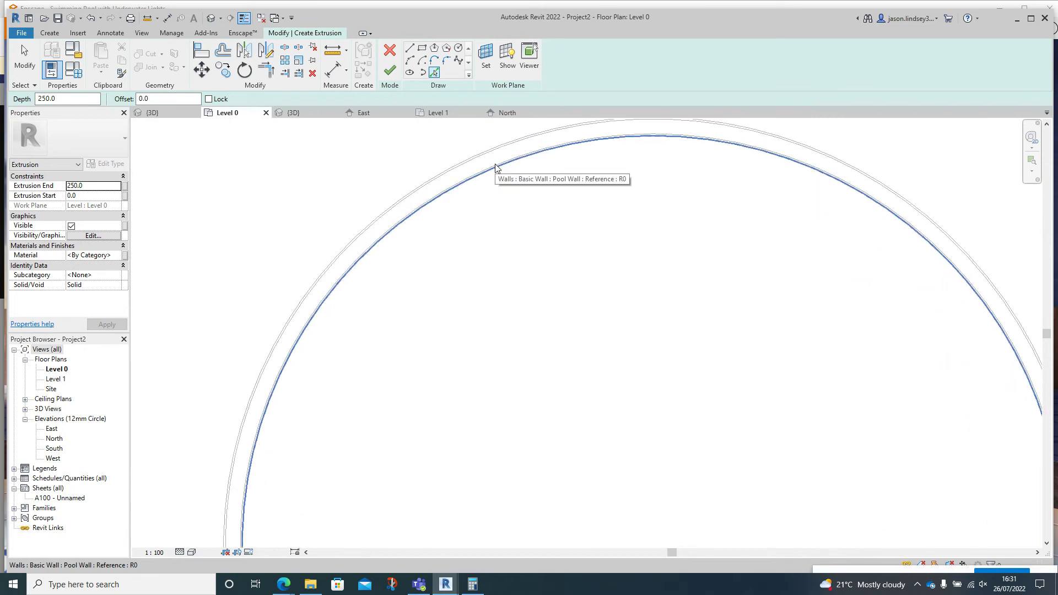
pyautogui.scroll(-6, 500, 189)
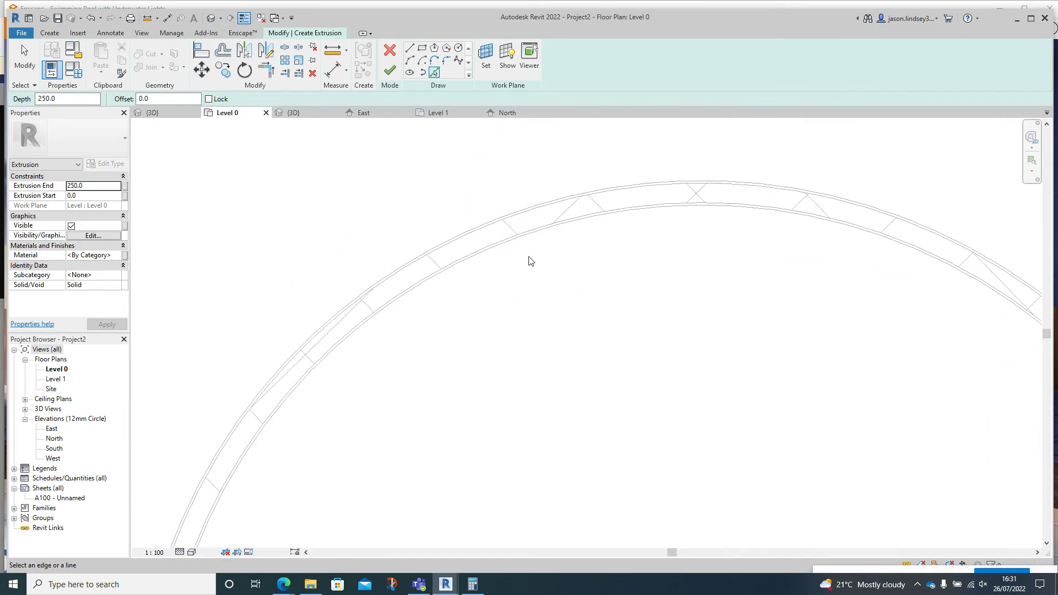
# Pick the top, right, left and bottom inner pool wall edges, then finish the extrusion sketch.
pyautogui.click(529, 241)
pyautogui.scroll(-2, 591, 351)
pyautogui.scroll(6, 591, 351)
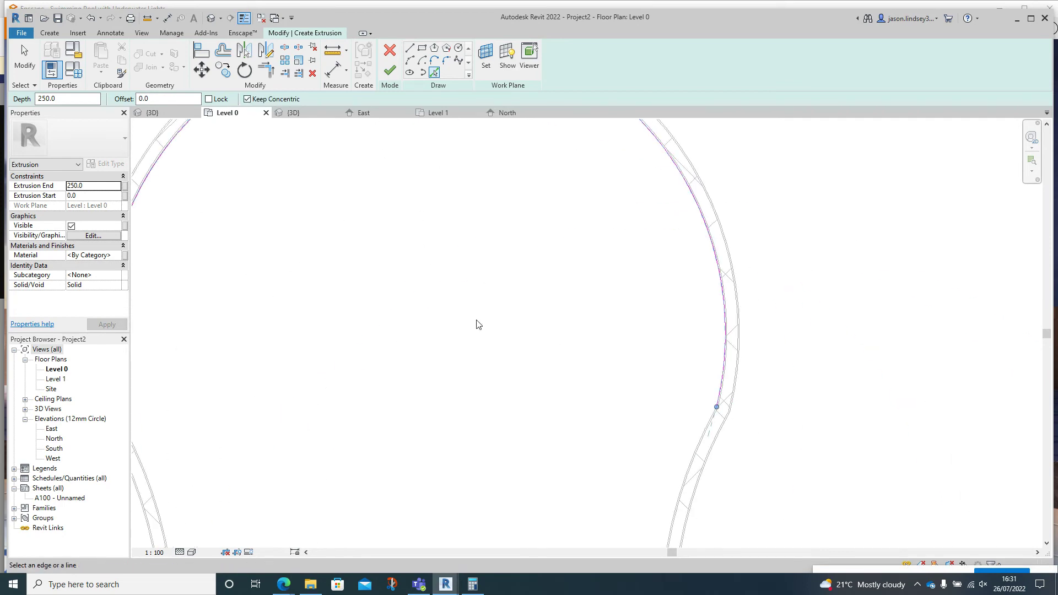
pyautogui.scroll(5, 607, 329)
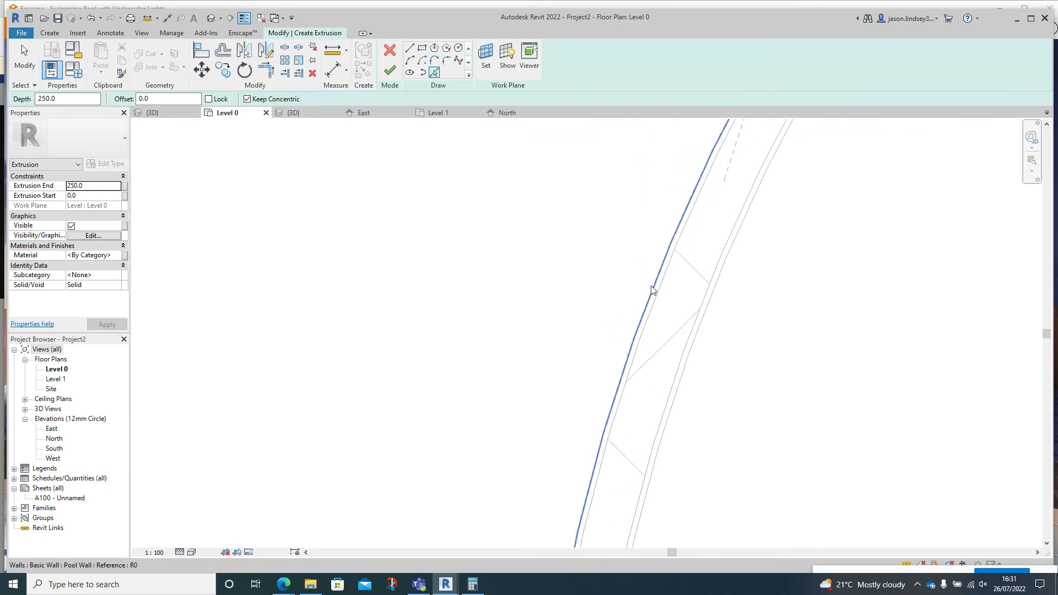
pyautogui.click(655, 292)
pyautogui.scroll(-5, 481, 378)
pyautogui.click(186, 355)
pyautogui.scroll(-2, 391, 428)
pyautogui.moveTo(392, 427)
pyautogui.mouseDown(button='middle')
pyautogui.moveTo(395, 343)
pyautogui.moveTo(346, 293)
pyautogui.mouseUp(button='middle')
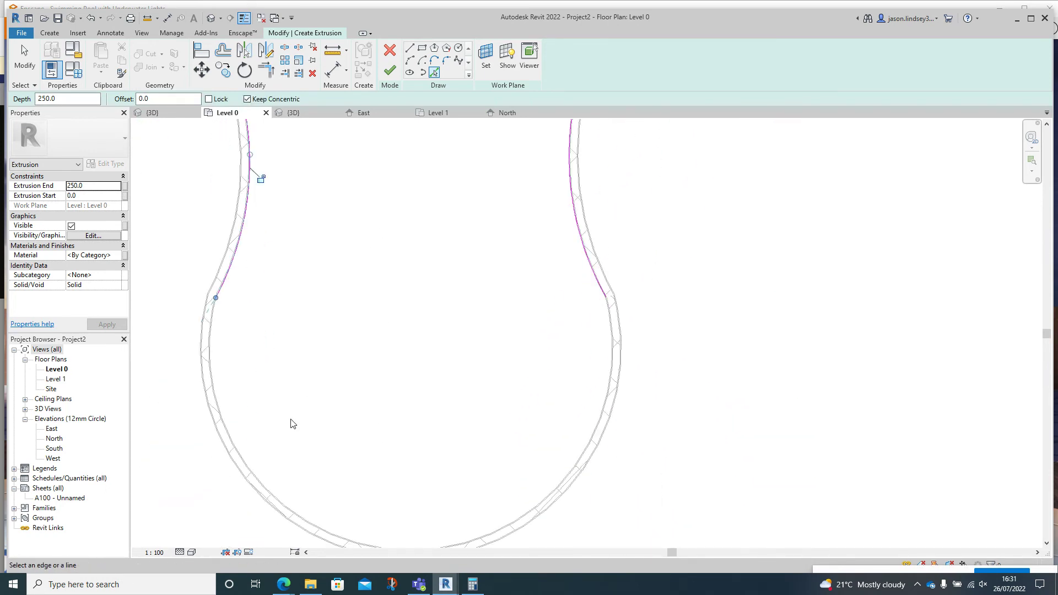
pyautogui.click(244, 461)
pyautogui.scroll(2, 232, 454)
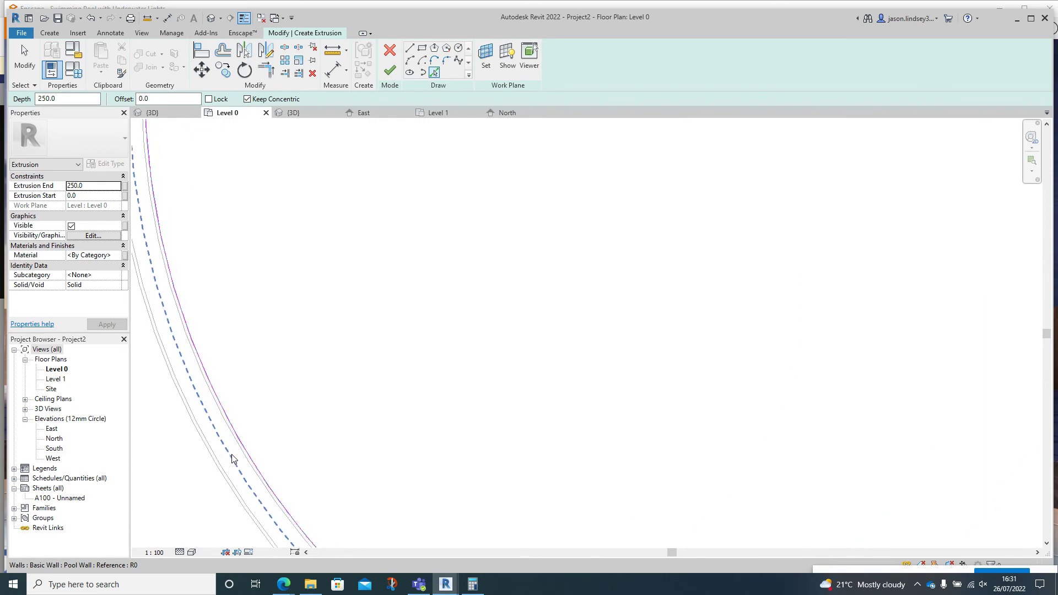
pyautogui.scroll(-6, 255, 217)
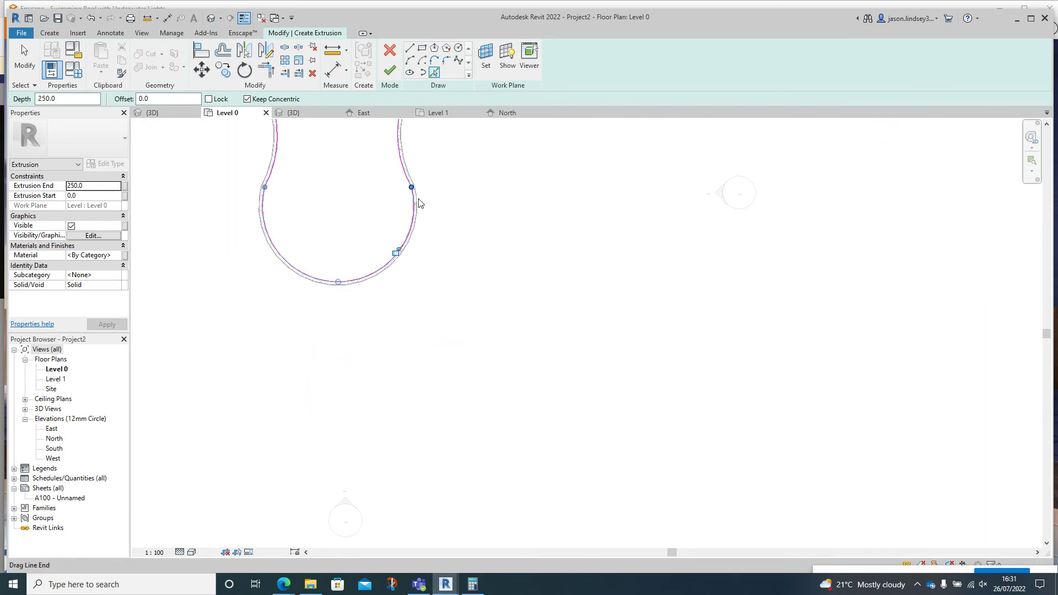
pyautogui.click(293, 113)
pyautogui.click(390, 70)
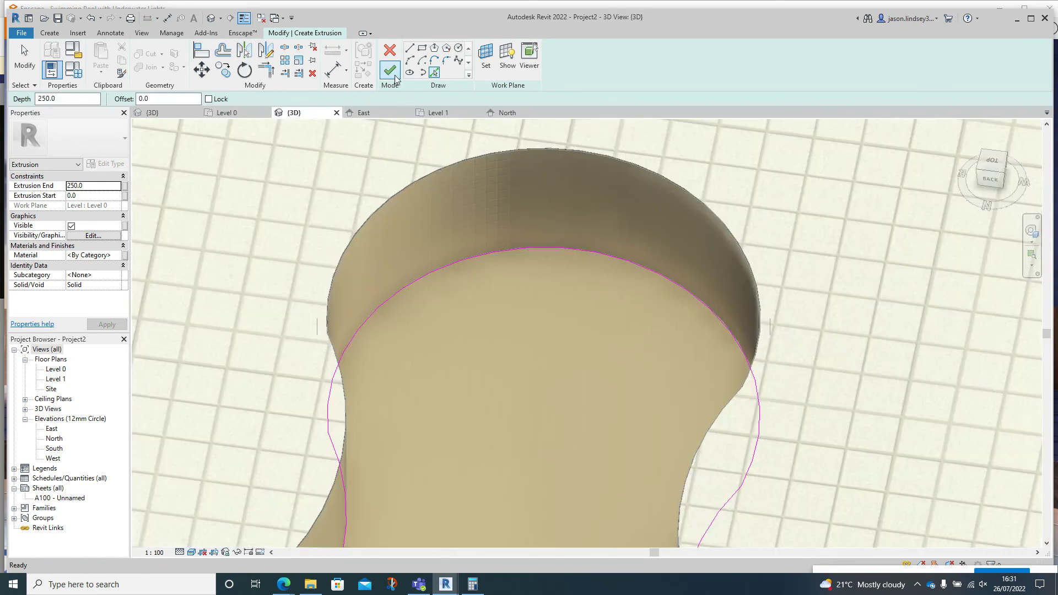
# Drag the extrusion's top handle upward so Extrusion End reads 1769.0.
pyautogui.keyDown('shift'); pyautogui.moveTo(448, 188); pyautogui.dragTo(467, 321, button='middle'); pyautogui.keyUp('shift')
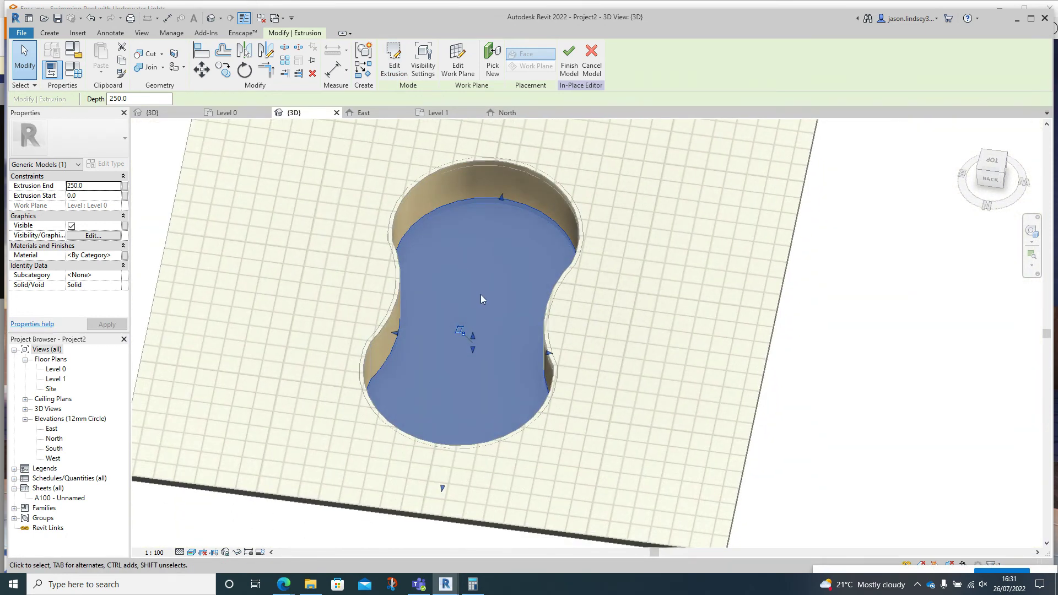
pyautogui.click(473, 336)
pyautogui.moveTo(473, 337); pyautogui.dragTo(463, 308)
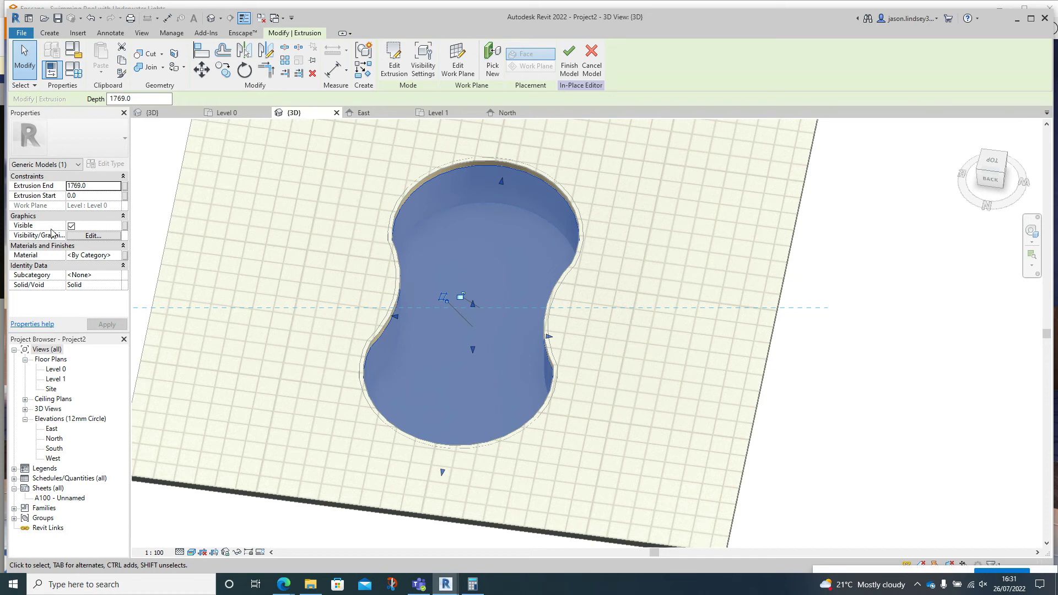
# Search for 'wa', add Water to the project, and assign it to the extrusion.
pyautogui.click(118, 256)
pyautogui.click(118, 257)
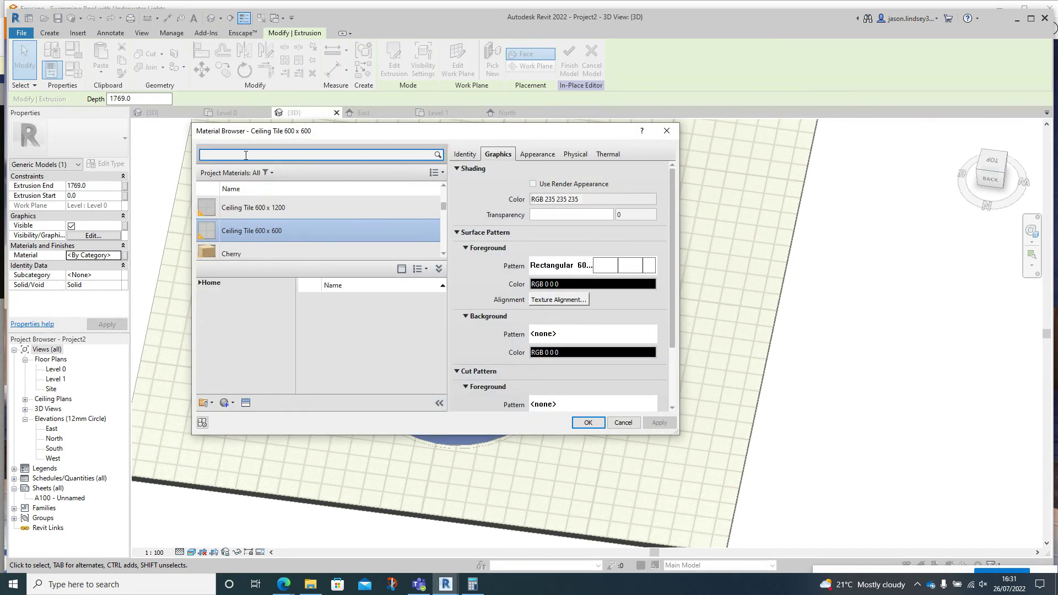
pyautogui.write('water')
pyautogui.press('Return')
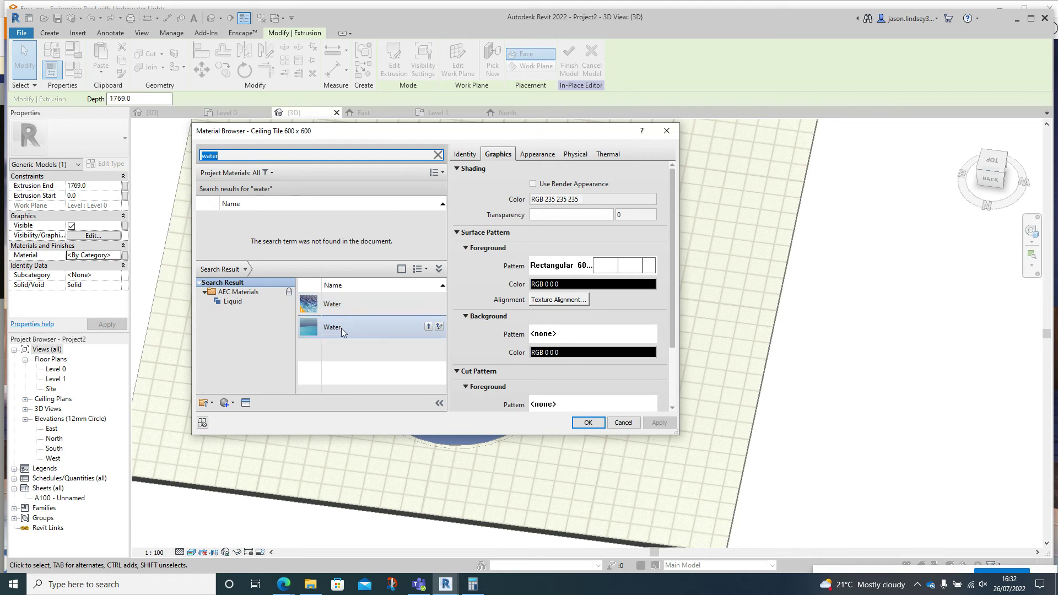
pyautogui.click(428, 327)
pyautogui.click(284, 223)
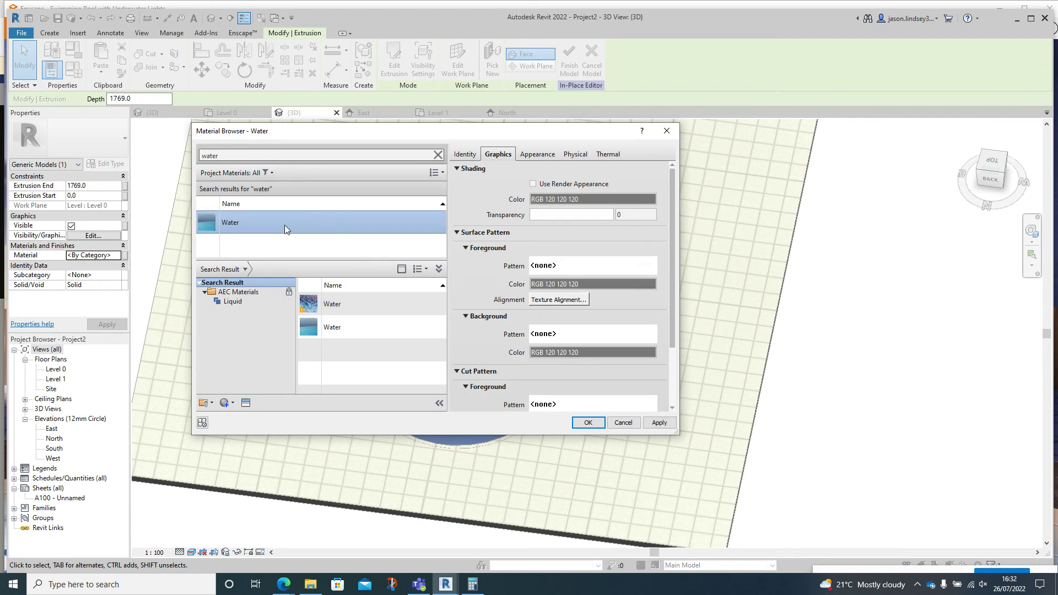
pyautogui.press('Return')
pyautogui.click(831, 231)
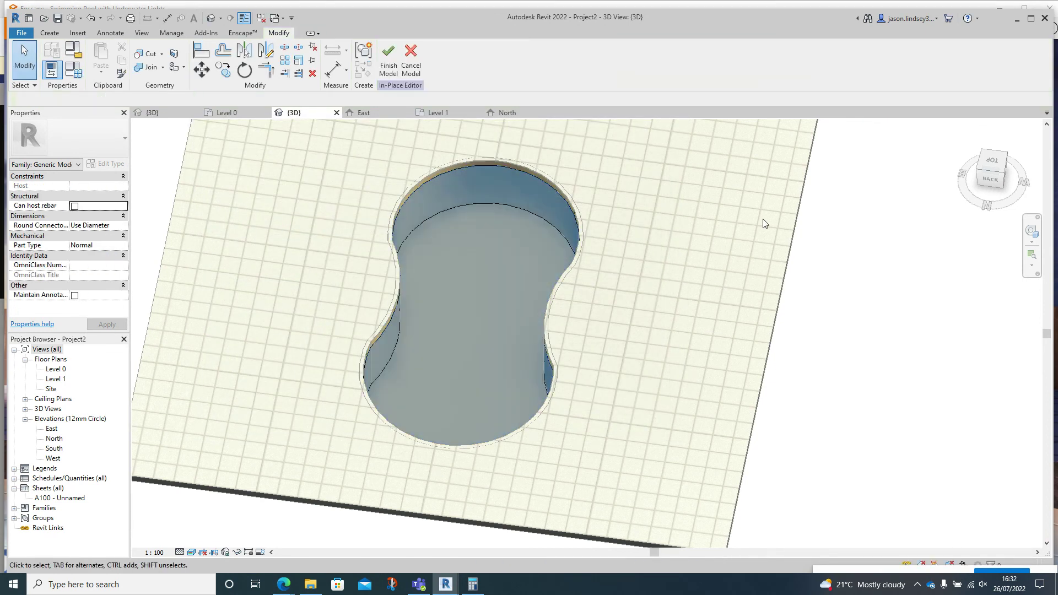
# Finish the in-place water model and frame the water-filled pool in 3D.
pyautogui.keyDown('shift'); pyautogui.moveTo(498, 313); pyautogui.dragTo(424, 270, button='middle'); pyautogui.keyUp('shift')
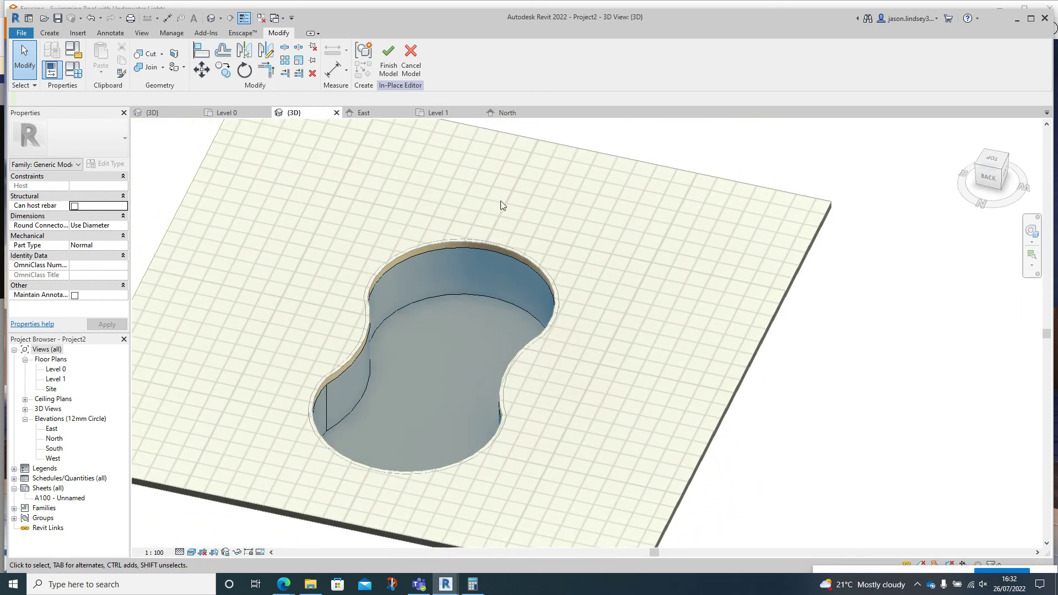
pyautogui.scroll(-2, 421, 279)
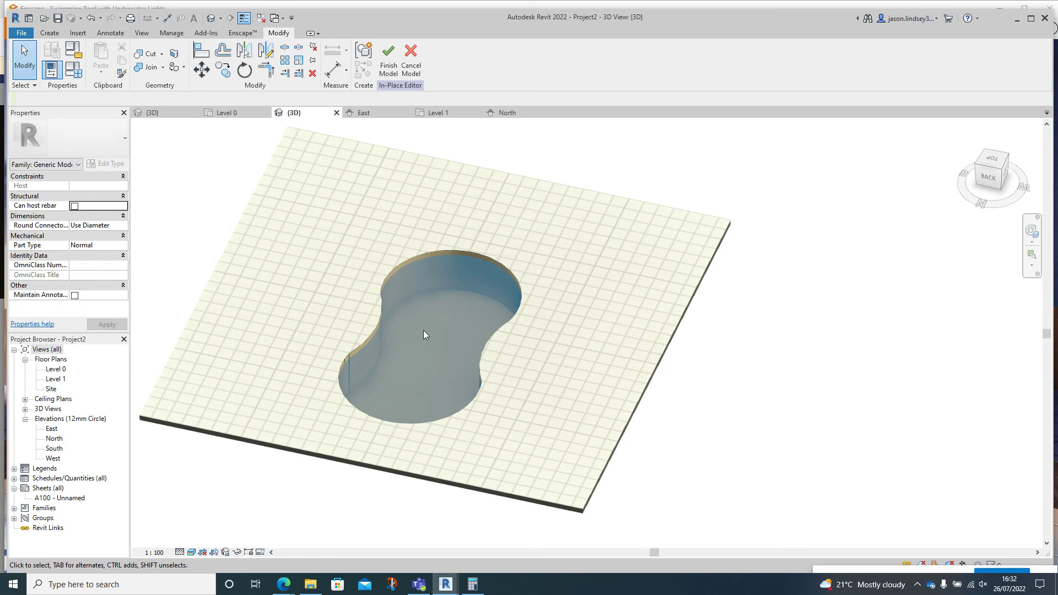
pyautogui.click(389, 55)
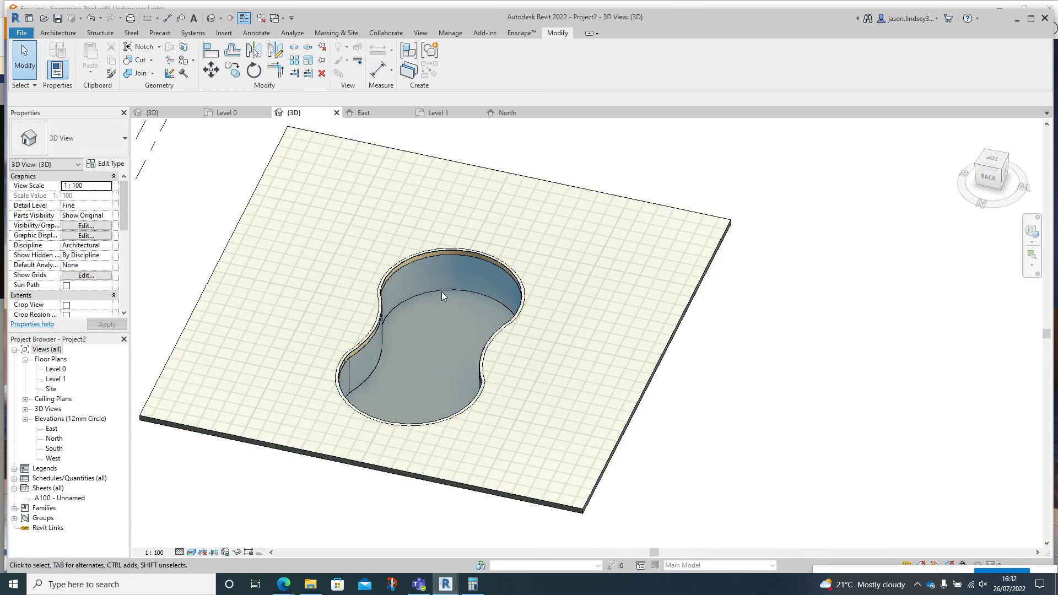
pyautogui.moveTo(492, 263); pyautogui.dragTo(570, 227, button='middle')
pyautogui.scroll(3, 554, 326)
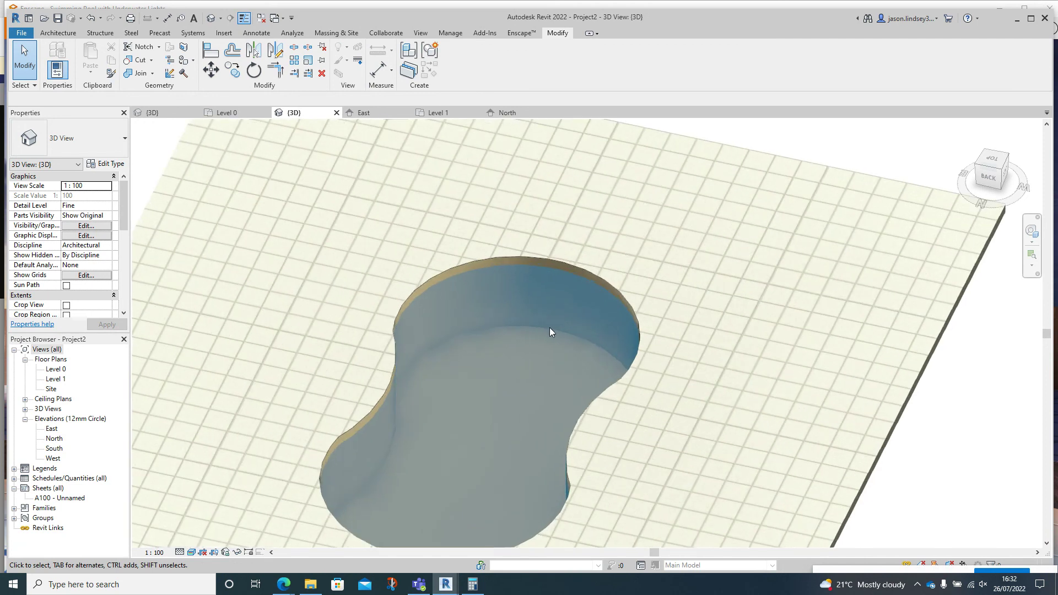